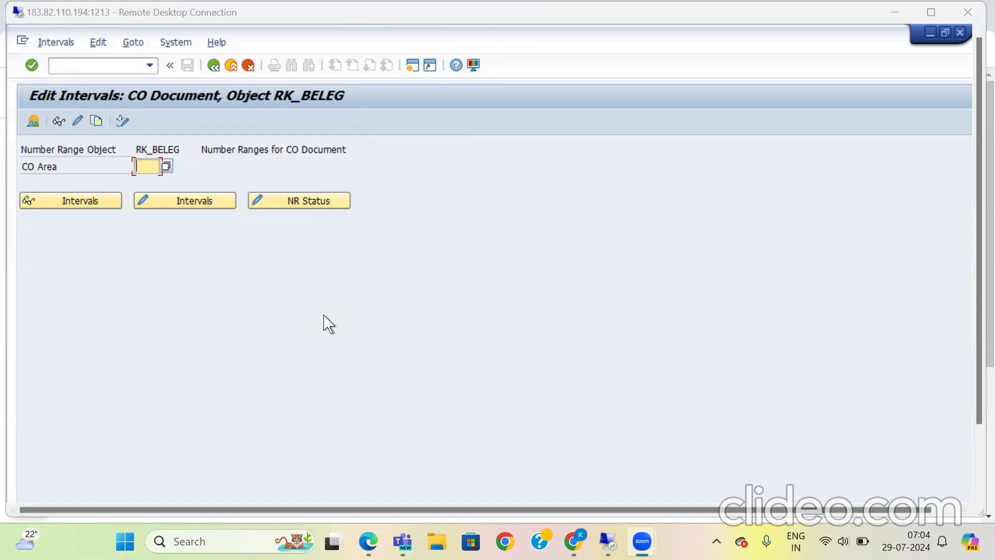
Step: Leave the number range screen and open the Maintain Controlling Area activity from the General Controlling organization settings
{"action": "left_click", "coordinate": [215, 67]}
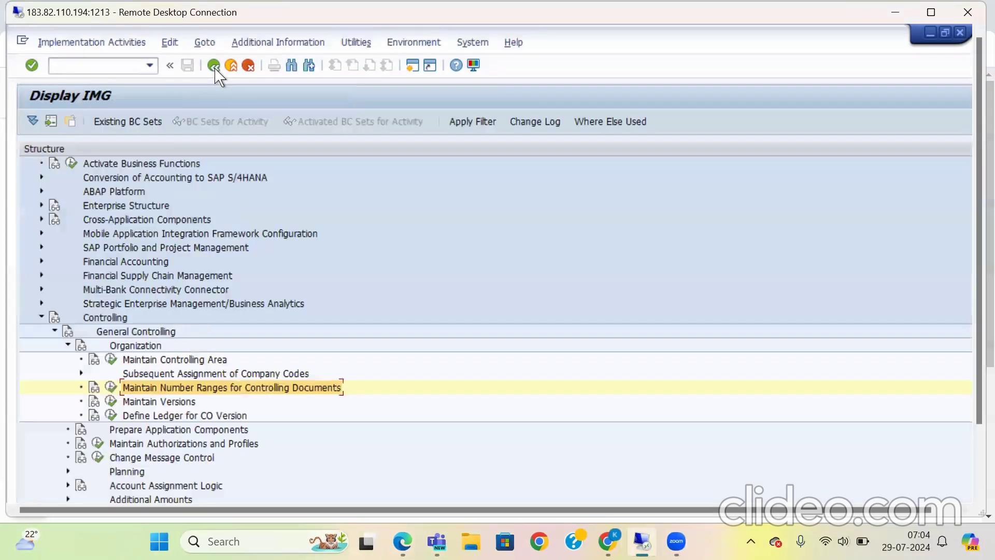
{"action": "left_click", "coordinate": [112, 359]}
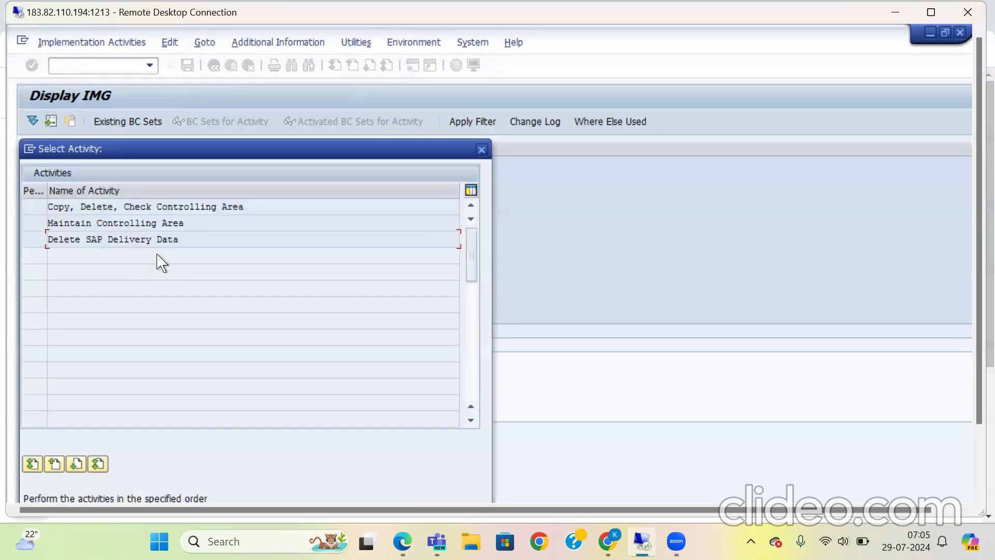
{"action": "double_click", "coordinate": [130, 223]}
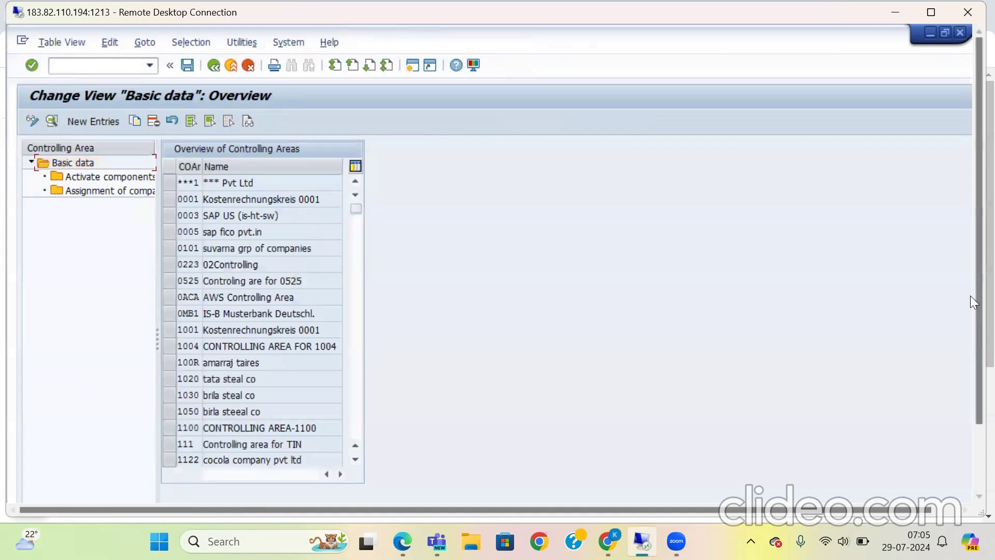
Step: Position the controlling area overview on CO area 2511
{"action": "scroll", "coordinate": [970, 396], "scroll_direction": "down", "scroll_amount": 3}
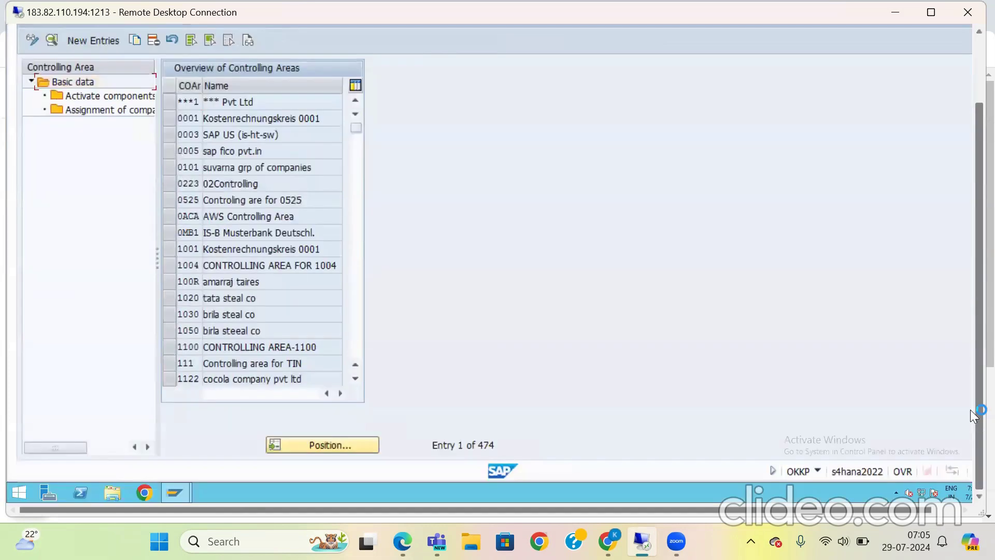
{"action": "left_click", "coordinate": [327, 445]}
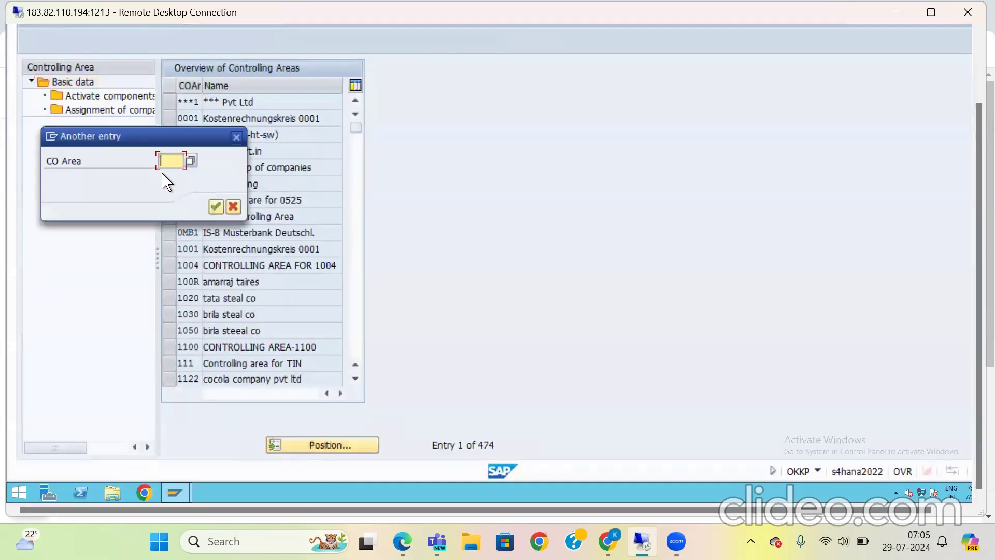
{"action": "type", "text": "2511"}
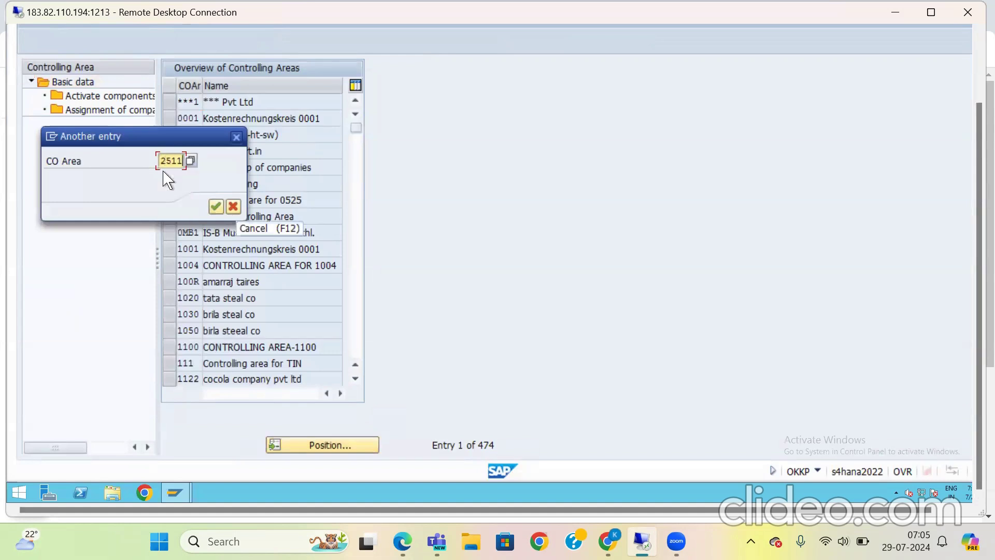
{"action": "left_click", "coordinate": [215, 206]}
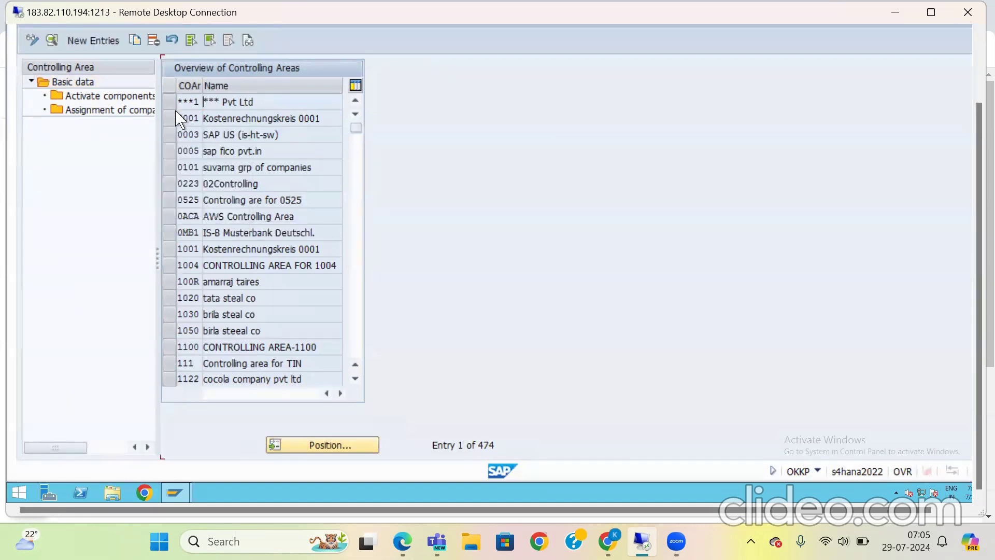
Step: Review the activated components and control indicators of controlling area 2511
{"action": "left_click", "coordinate": [169, 102]}
{"action": "double_click", "coordinate": [108, 97]}
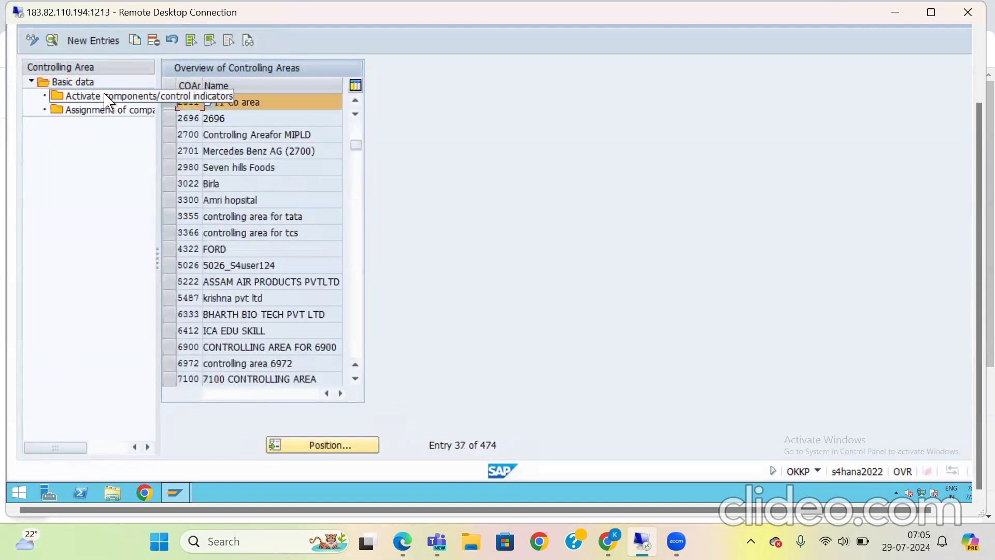
{"action": "left_click", "coordinate": [973, 75]}
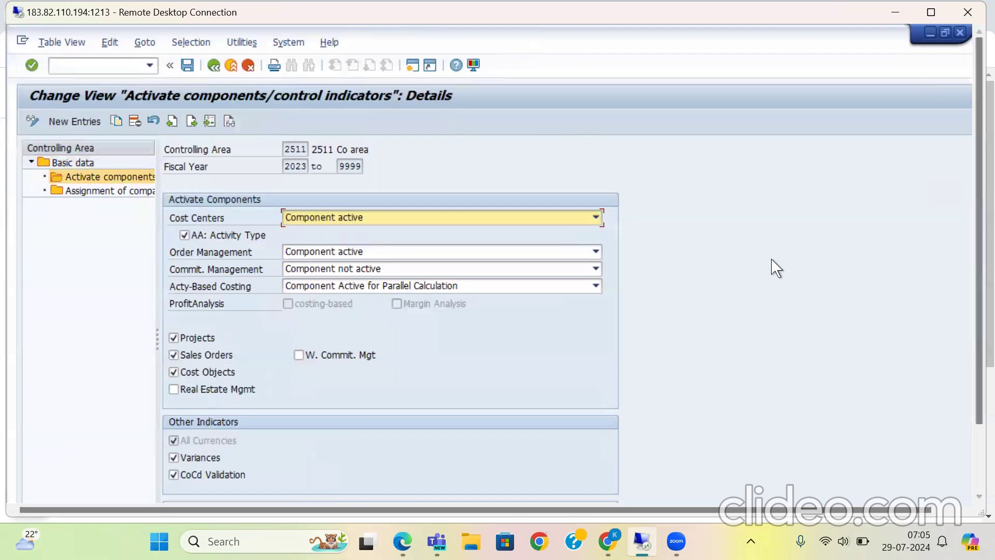
{"action": "left_click", "coordinate": [222, 69]}
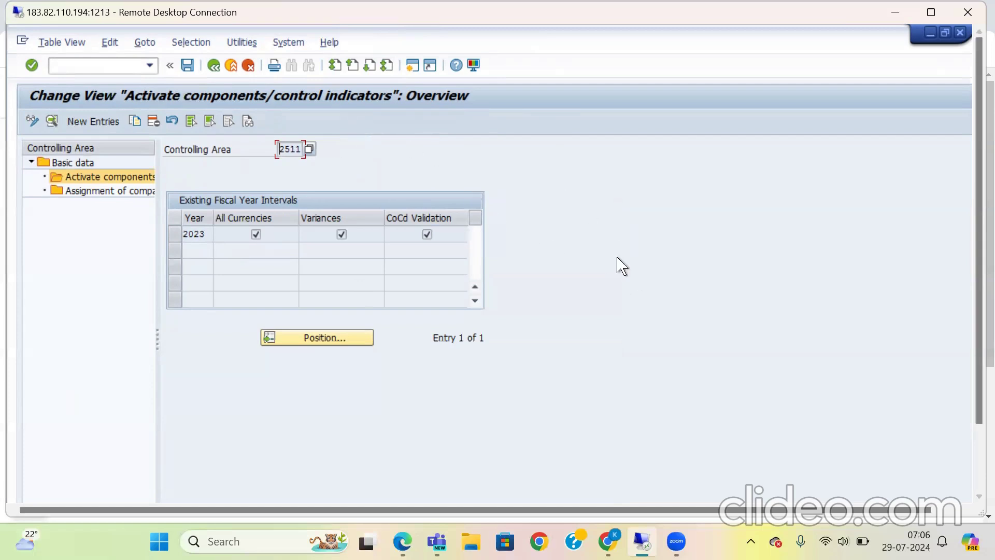
Step: Check the company codes assigned to controlling area 2511 and leave controlling area maintenance
{"action": "double_click", "coordinate": [118, 201]}
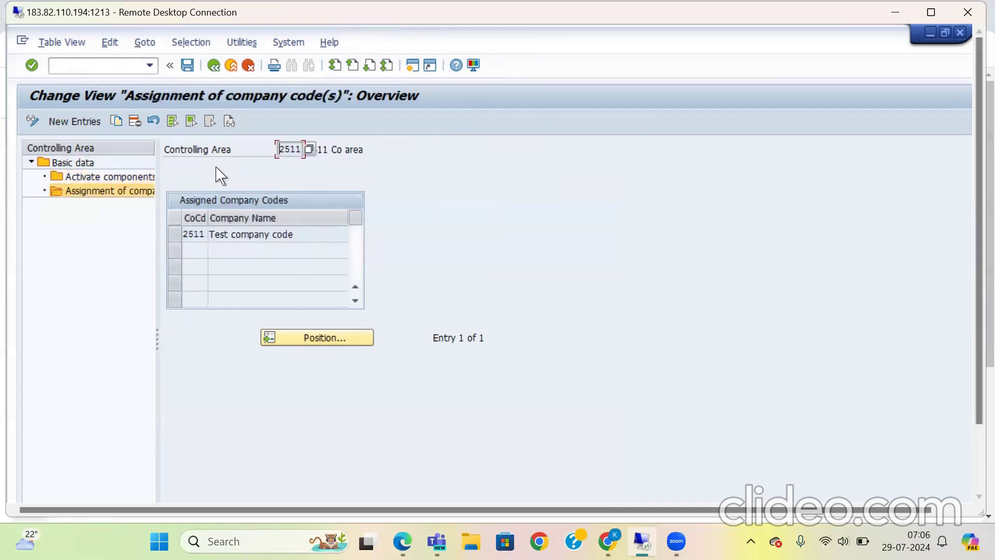
{"action": "left_click", "coordinate": [213, 67]}
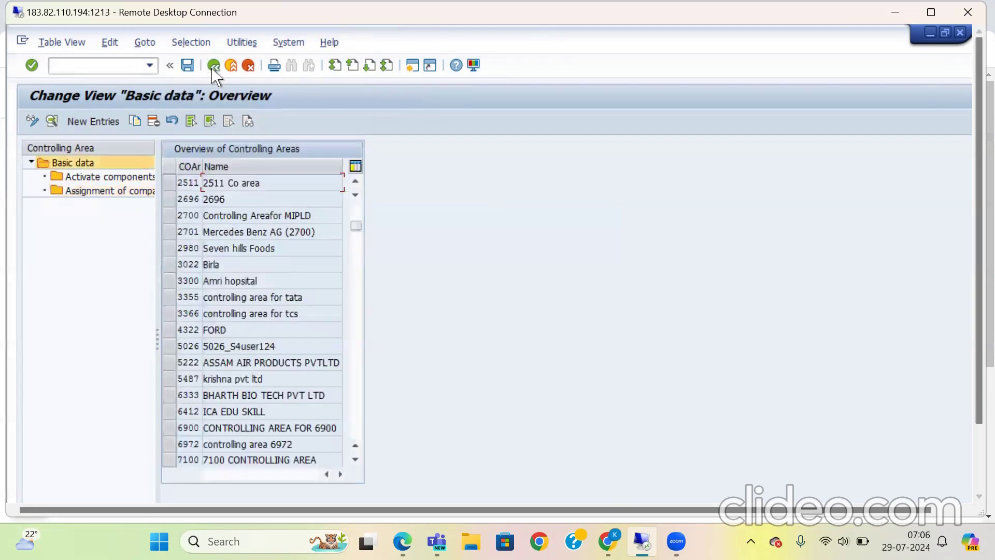
{"action": "left_click", "coordinate": [213, 66]}
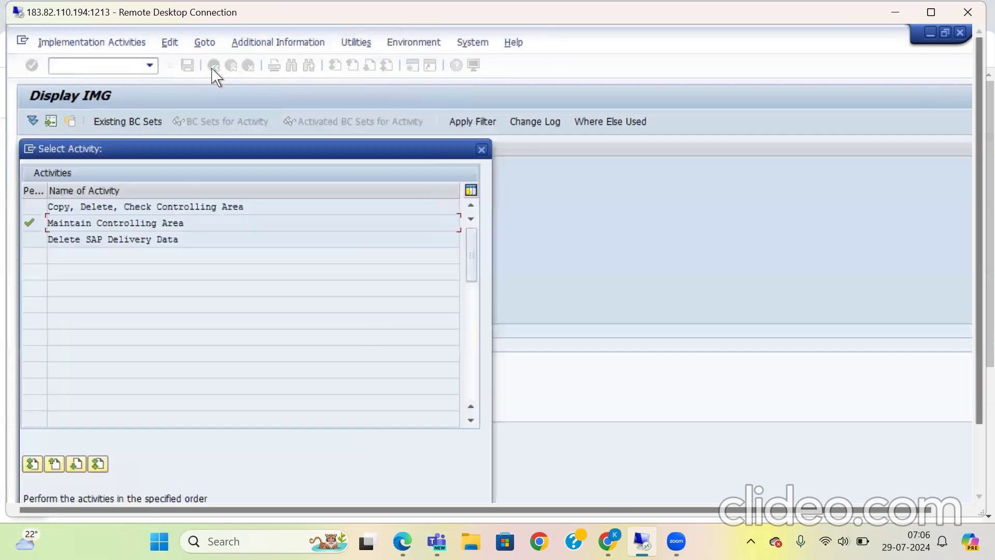
{"action": "left_click", "coordinate": [482, 150]}
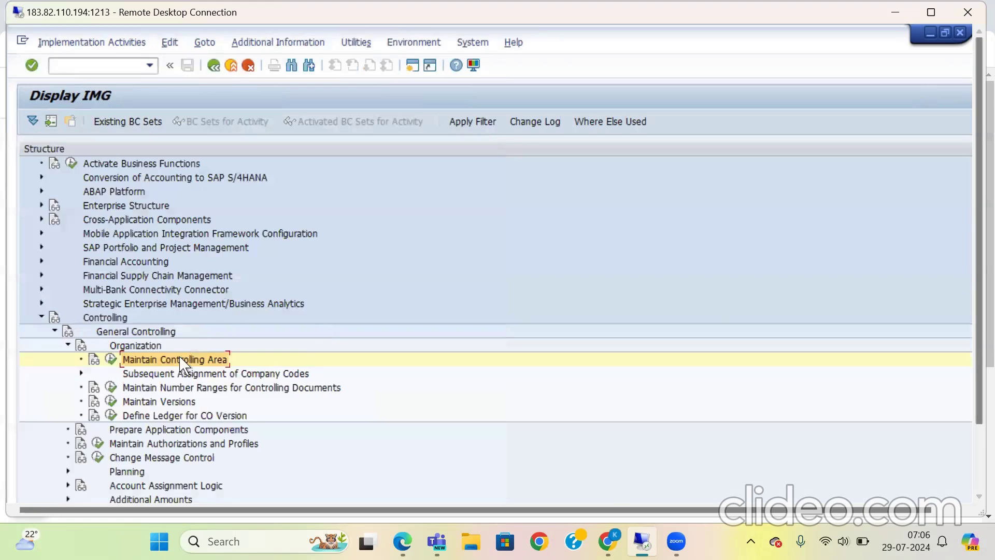
Step: Display the controlling document number range intervals for CO area 2511, and return to the IMG structure
{"action": "left_click", "coordinate": [114, 391]}
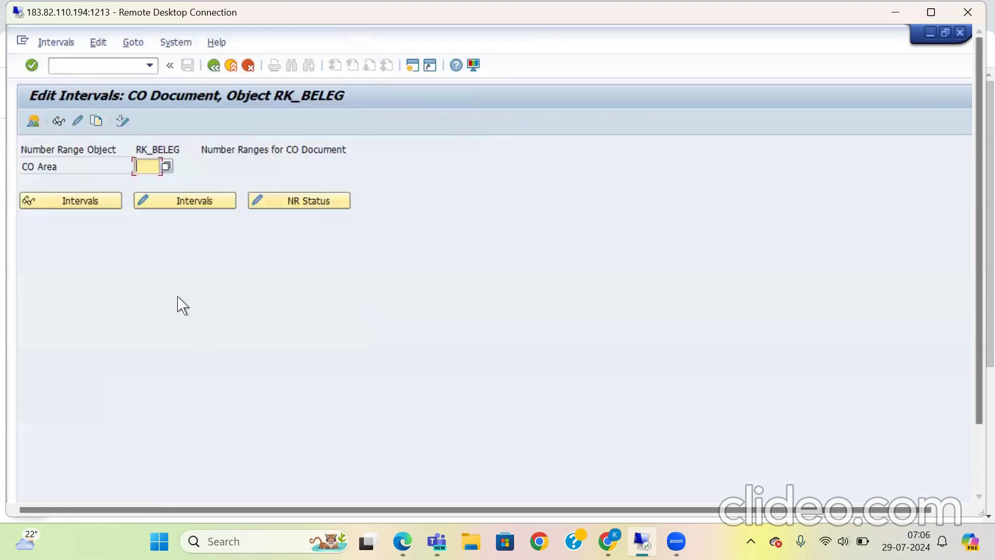
{"action": "type", "text": "2511"}
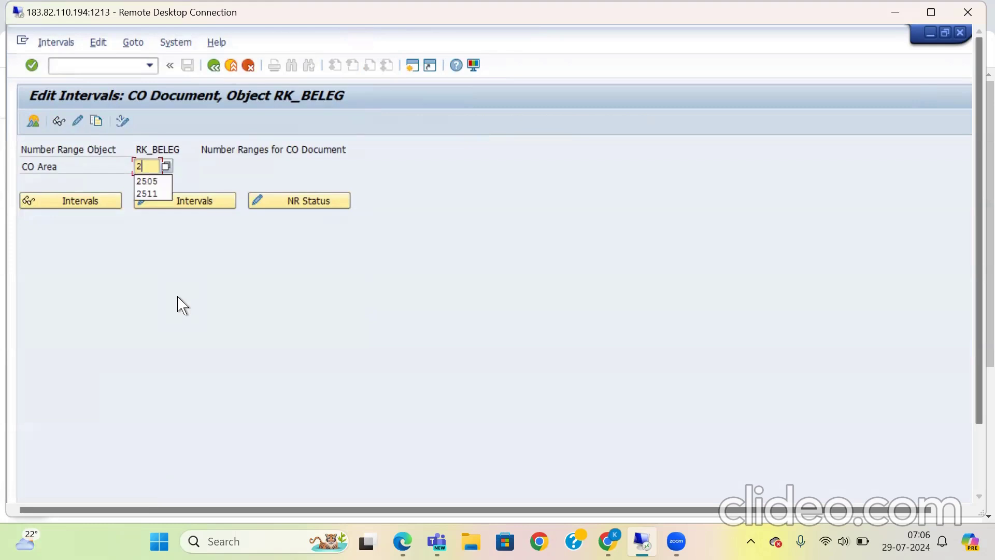
{"action": "left_click", "coordinate": [84, 200]}
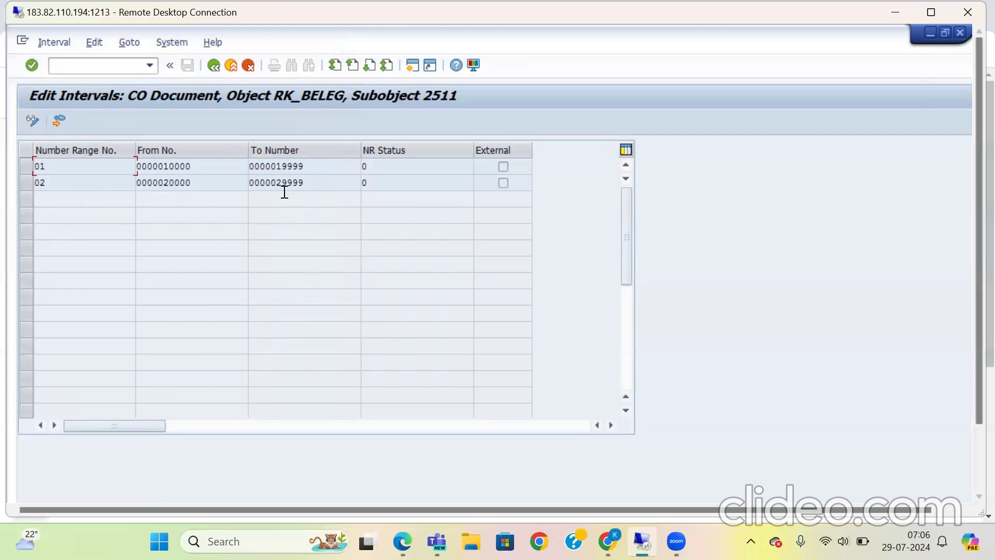
{"action": "left_click", "coordinate": [214, 66]}
{"action": "left_click", "coordinate": [214, 66]}
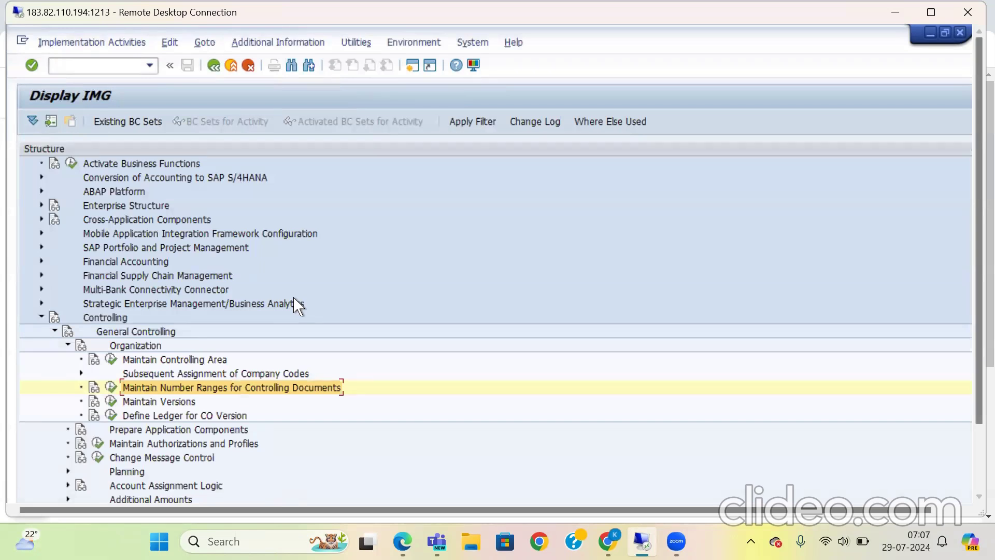
Step: Look at the general version overview and read through the IMG documentation for Maintain Versions
{"action": "left_click", "coordinate": [111, 401]}
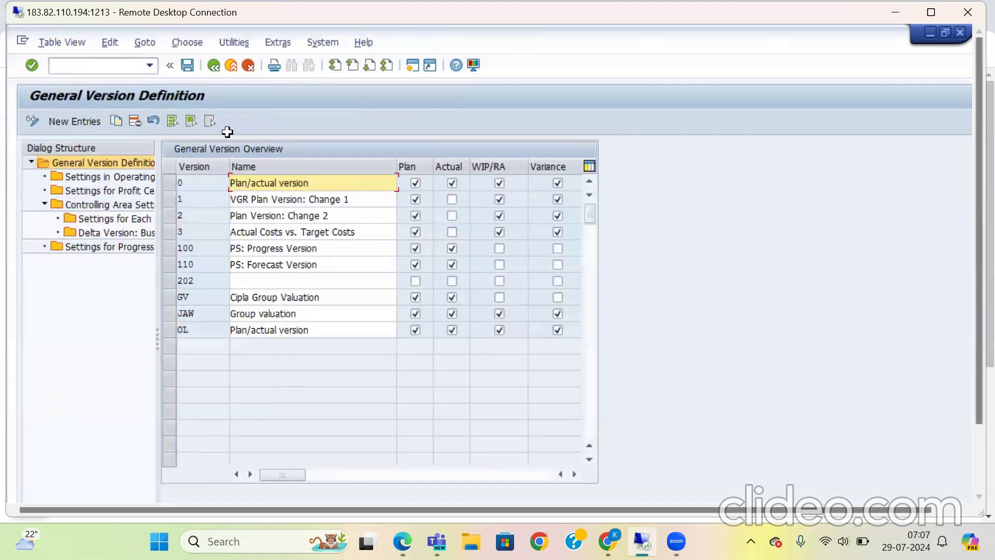
{"action": "left_click", "coordinate": [214, 66]}
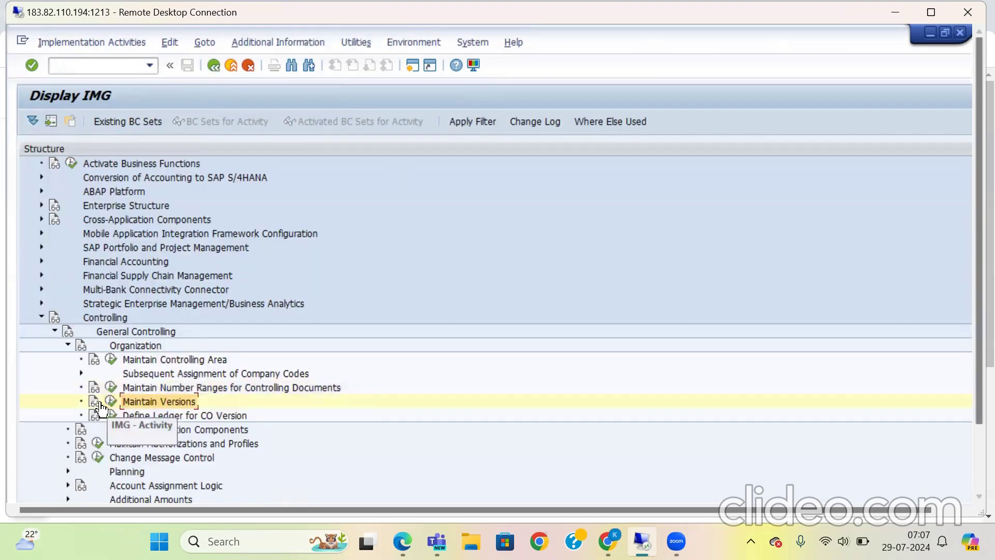
{"action": "left_click", "coordinate": [95, 402]}
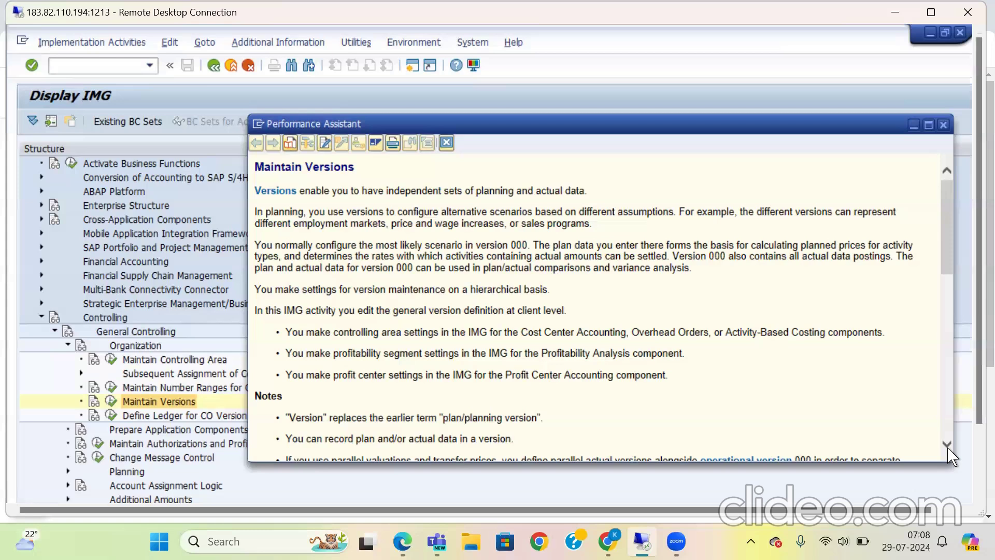
{"action": "scroll", "coordinate": [948, 449], "scroll_direction": "down", "scroll_amount": 5}
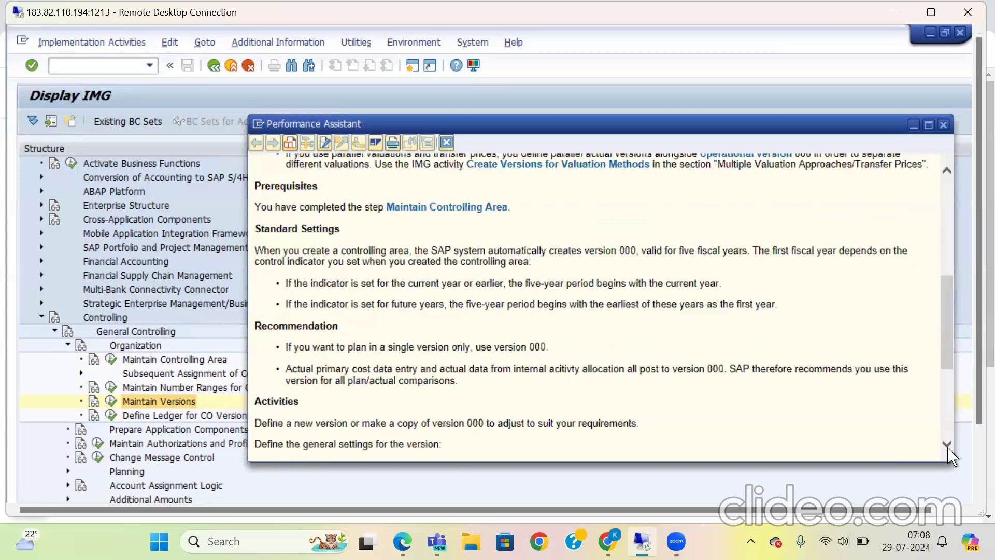
{"action": "scroll", "coordinate": [948, 448], "scroll_direction": "down", "scroll_amount": 5}
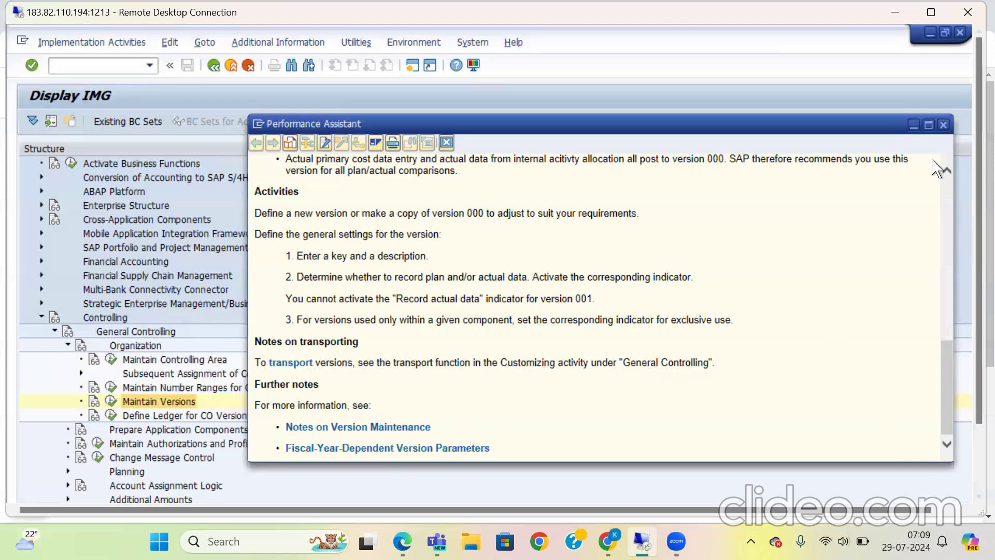
{"action": "left_click", "coordinate": [944, 126]}
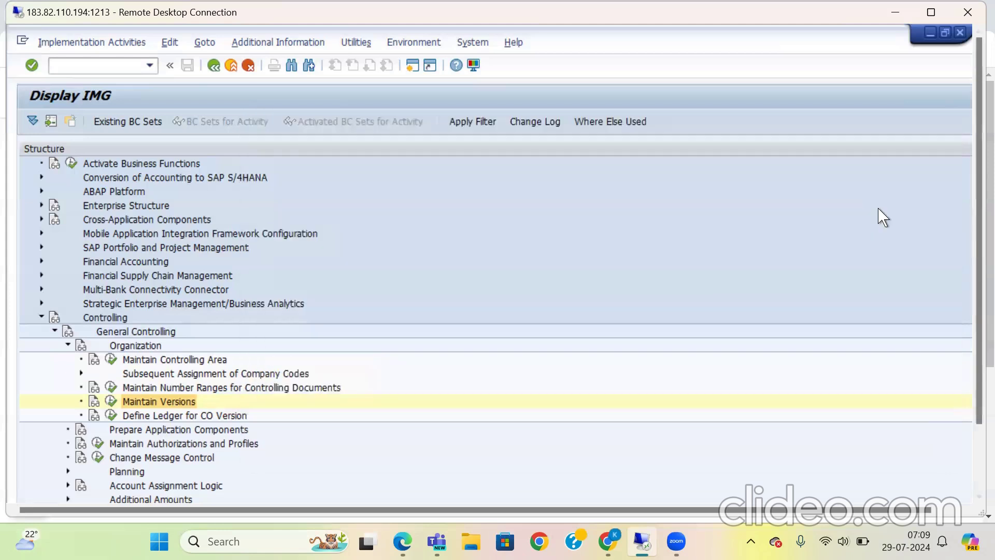
Step: Open the controlling area settings of version 0 in Maintain Versions for controlling area 2511
{"action": "left_click", "coordinate": [111, 402]}
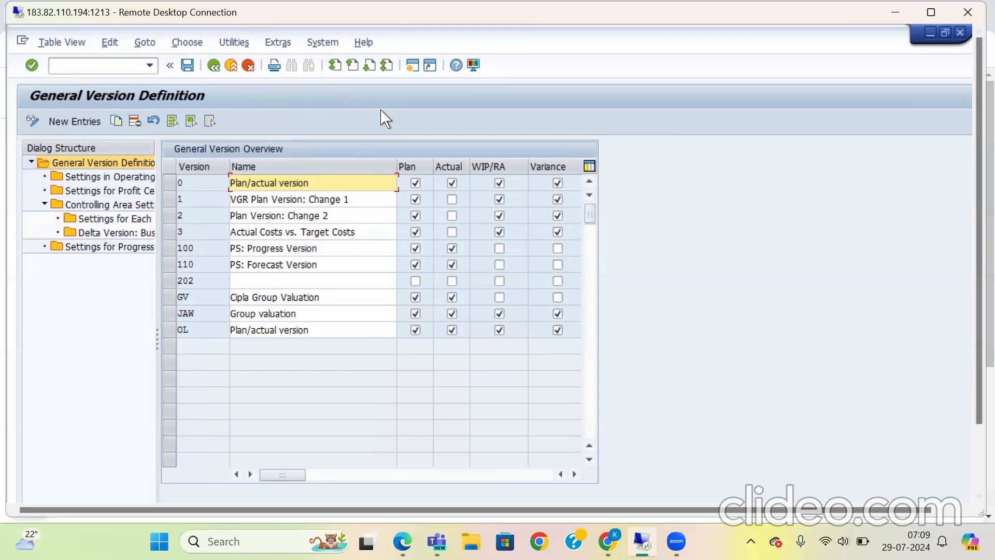
{"action": "left_click", "coordinate": [171, 183]}
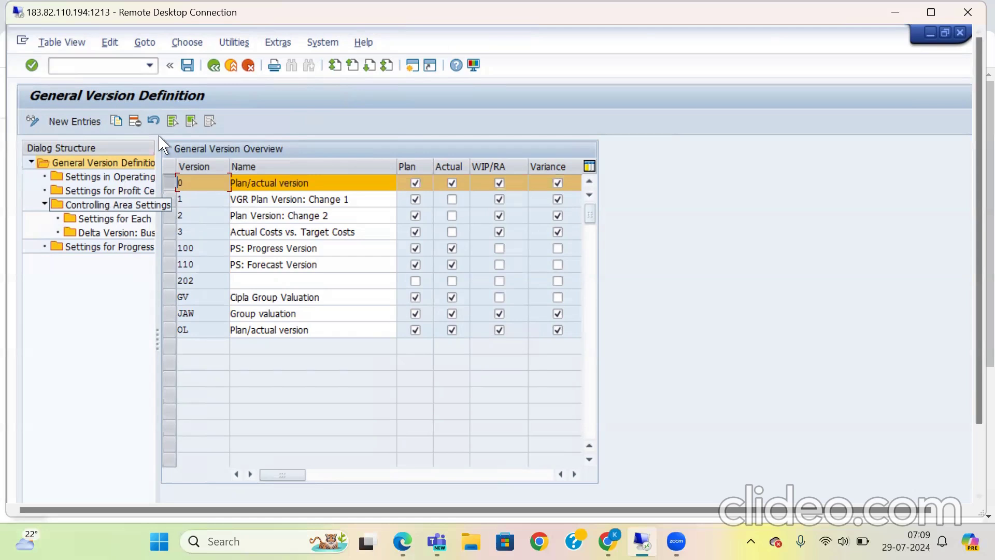
{"action": "double_click", "coordinate": [129, 206]}
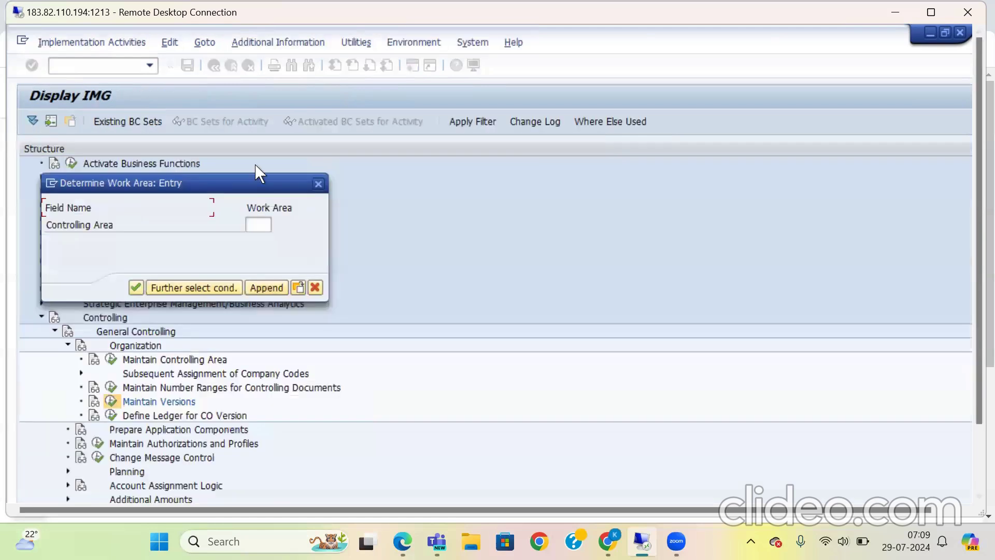
{"action": "left_click", "coordinate": [257, 225]}
{"action": "type", "text": "2511"}
{"action": "left_click", "coordinate": [136, 288]}
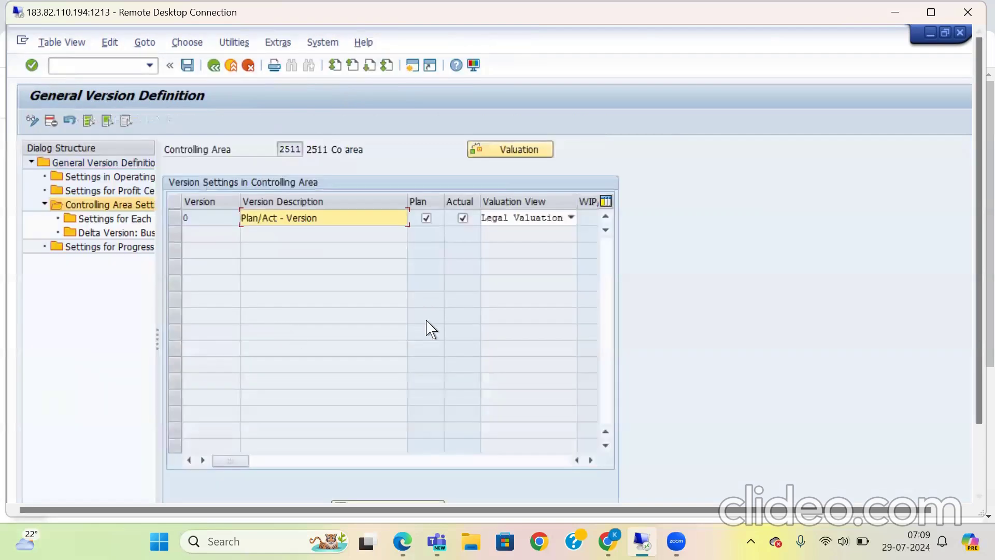
Step: Examine the valuation view options available for version 0 without changing the selection
{"action": "left_click", "coordinate": [570, 218]}
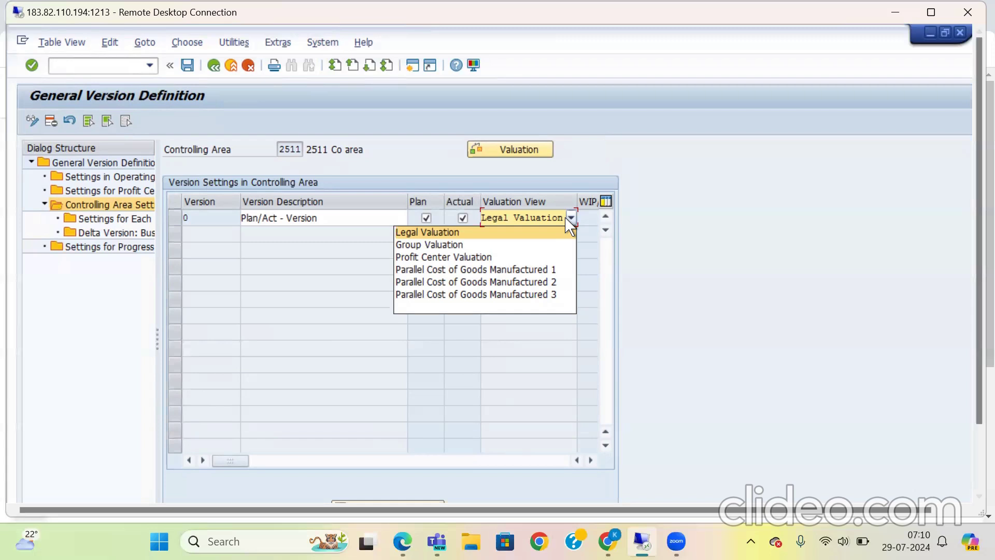
{"action": "left_click", "coordinate": [793, 287]}
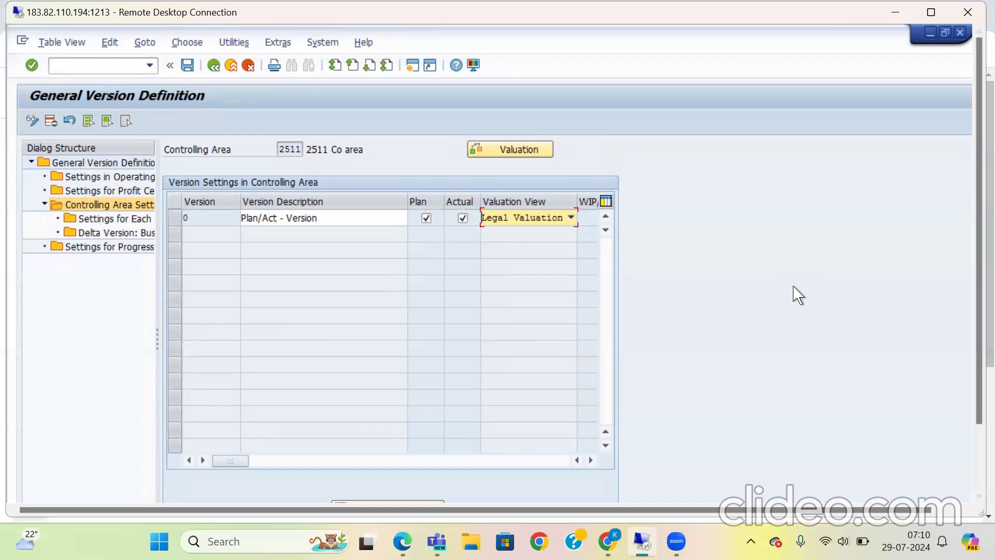
{"action": "left_click", "coordinate": [571, 217]}
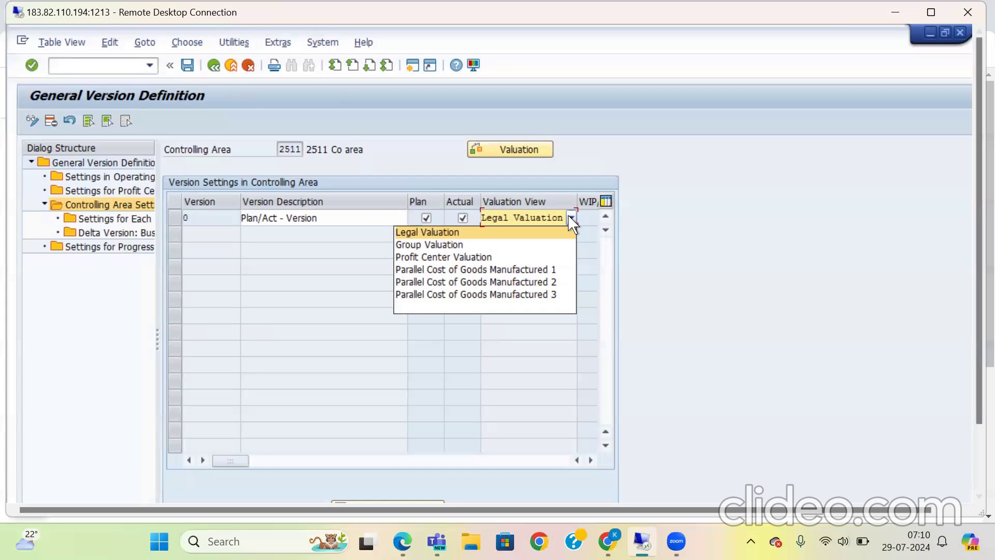
{"action": "left_click", "coordinate": [747, 292]}
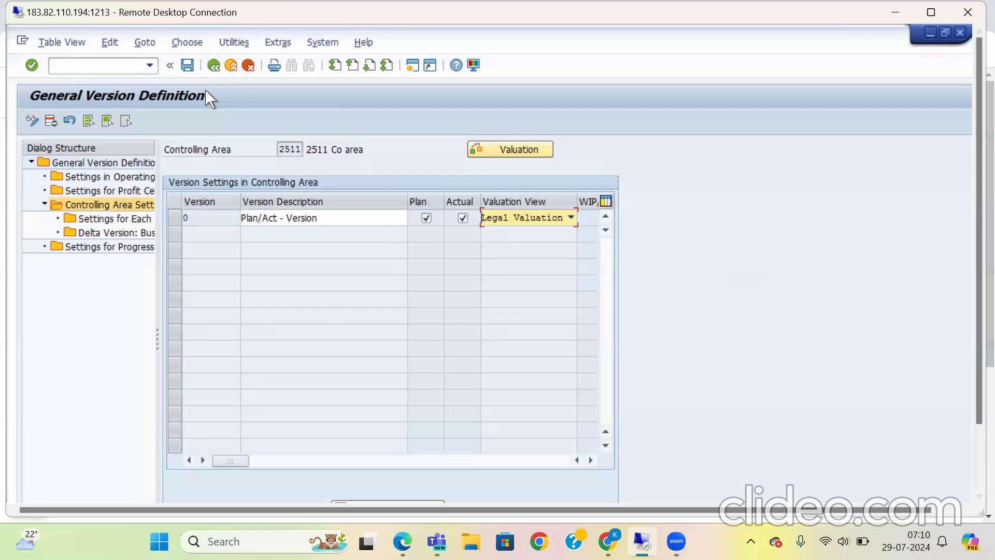
Step: Save the version 0 settings to customizing request A4HK912675 (EP Structure 2505) and return to the general version overview
{"action": "left_click", "coordinate": [191, 68]}
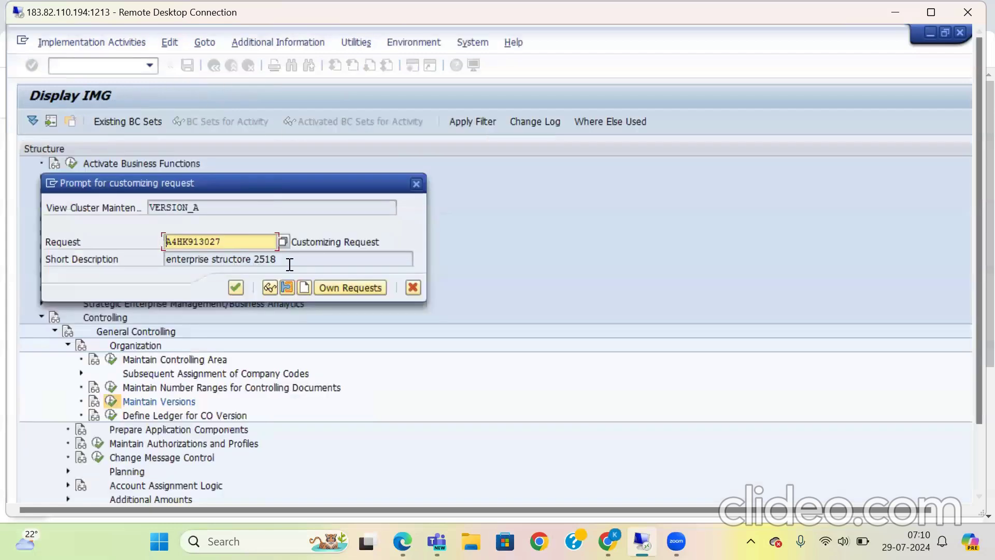
{"action": "left_click", "coordinate": [399, 258]}
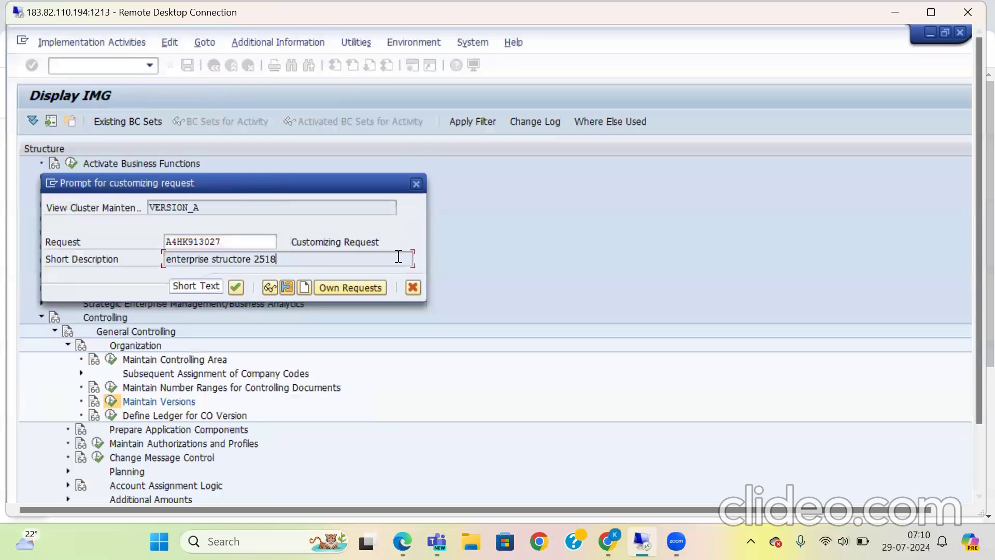
{"action": "left_click", "coordinate": [258, 237]}
{"action": "key", "text": "Return"}
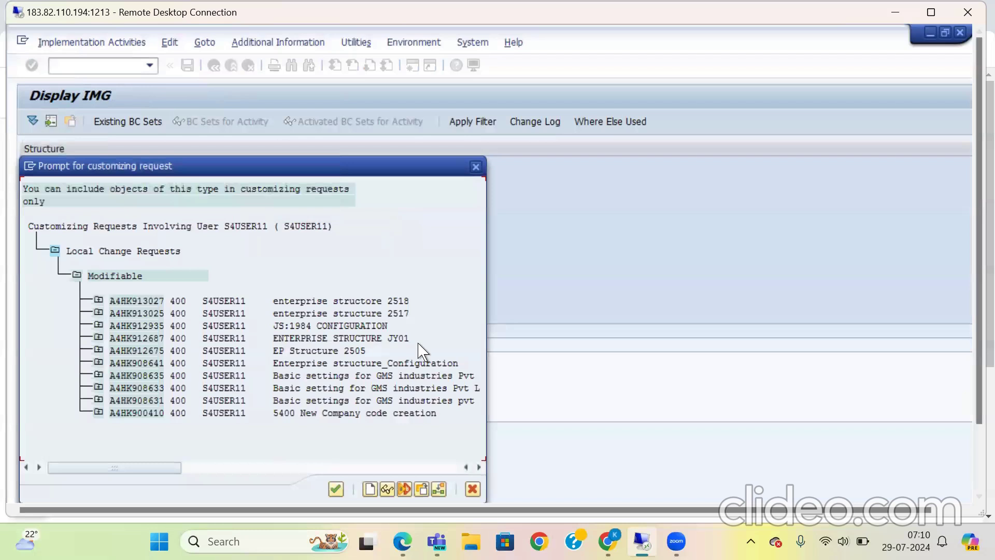
{"action": "double_click", "coordinate": [323, 357]}
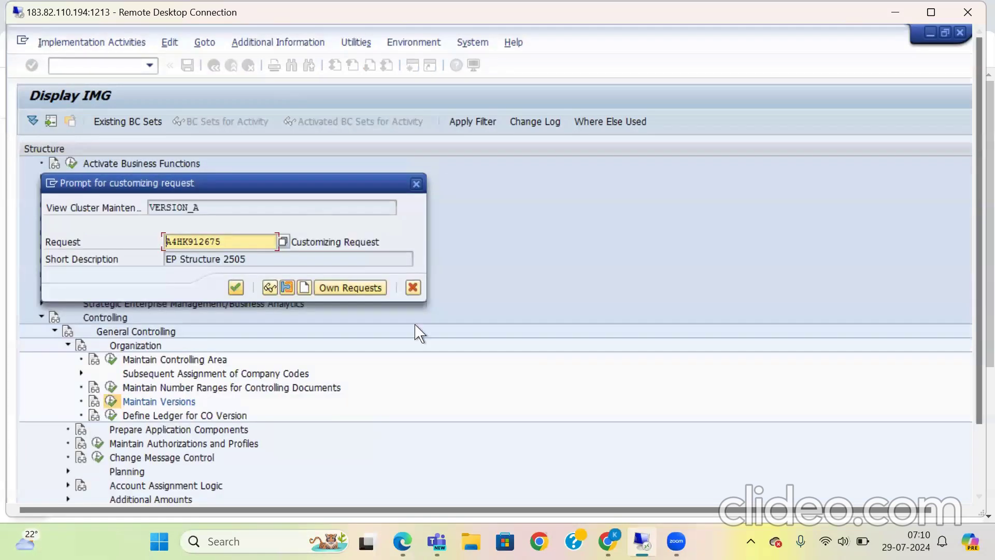
{"action": "key", "text": "Return"}
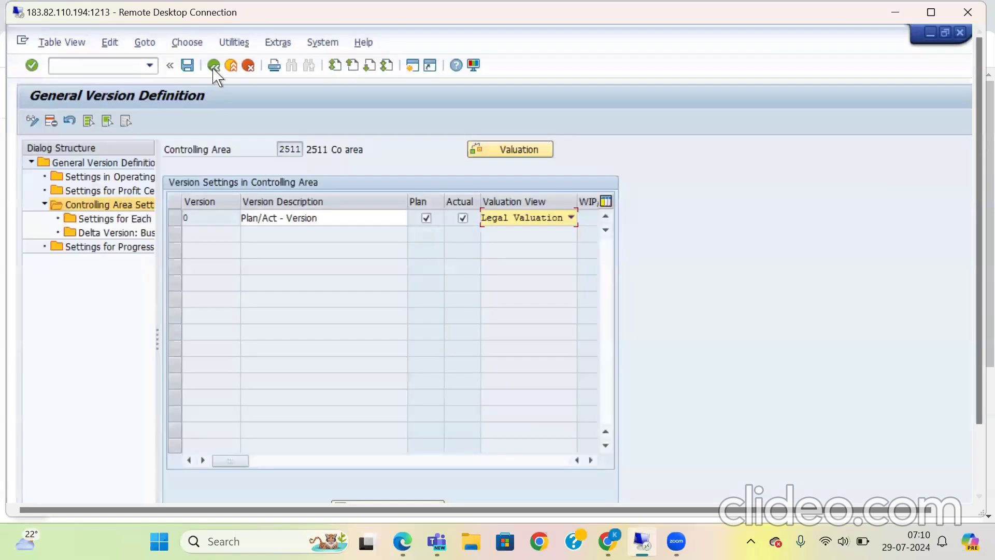
{"action": "left_click", "coordinate": [213, 65]}
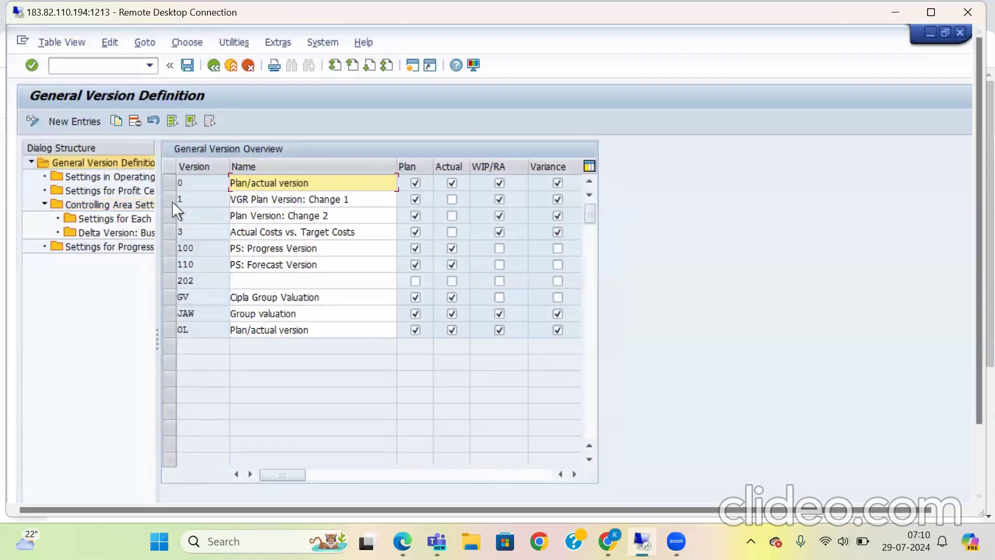
Step: Transfer version 1 (VGR Plan Version: Change 1) to controlling area 2511, save it and return to the version overview
{"action": "left_click", "coordinate": [172, 201]}
{"action": "double_click", "coordinate": [109, 205]}
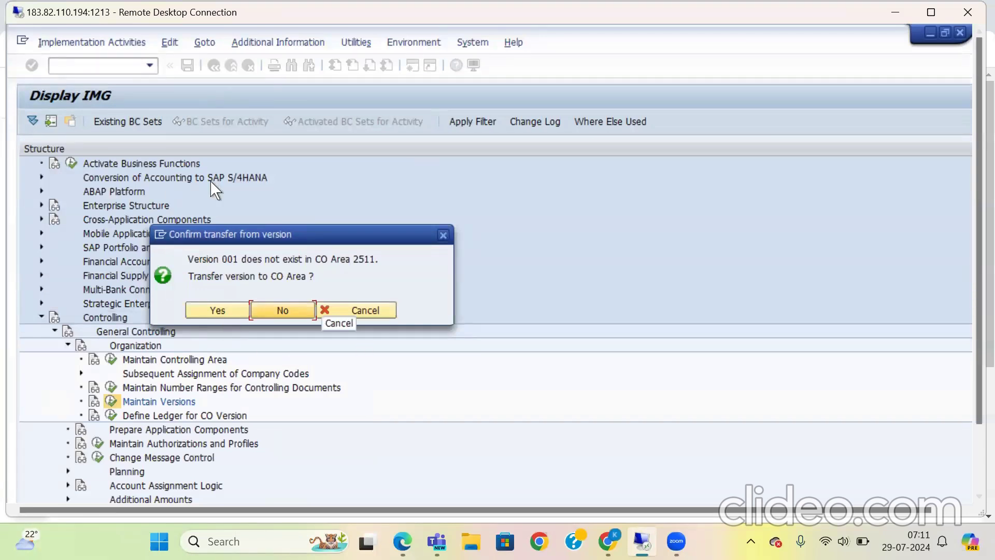
{"action": "left_click", "coordinate": [228, 313]}
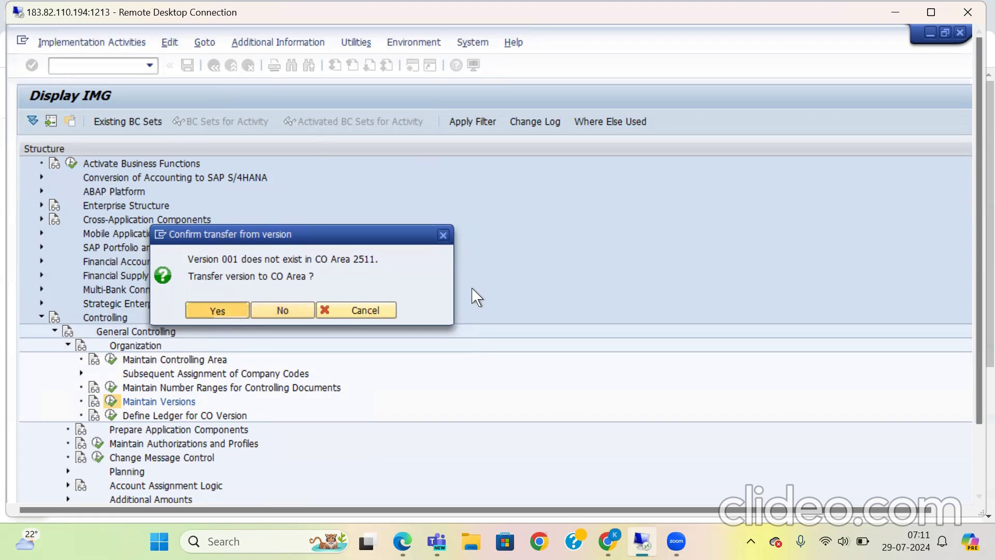
{"action": "left_click", "coordinate": [218, 310]}
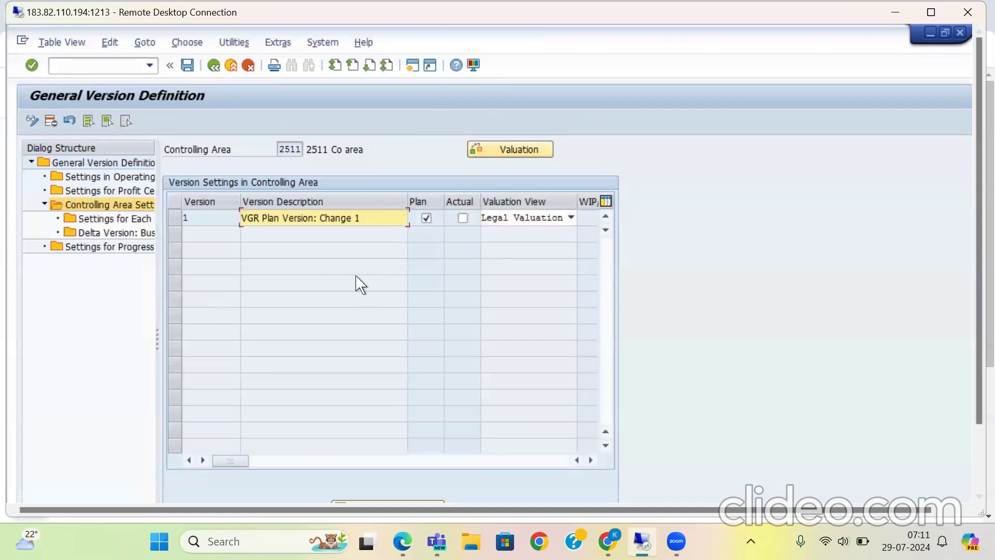
{"action": "left_click", "coordinate": [190, 66]}
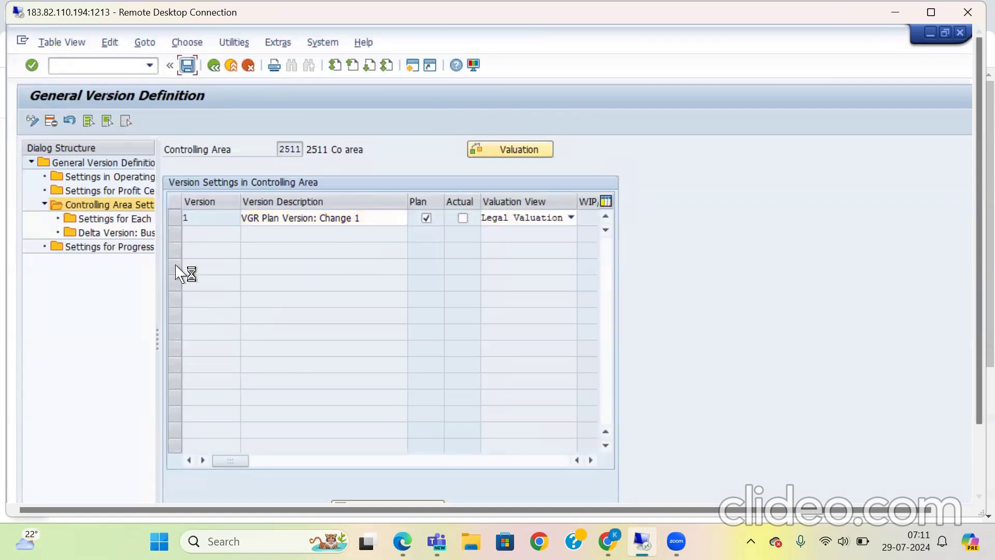
{"action": "left_click", "coordinate": [215, 67]}
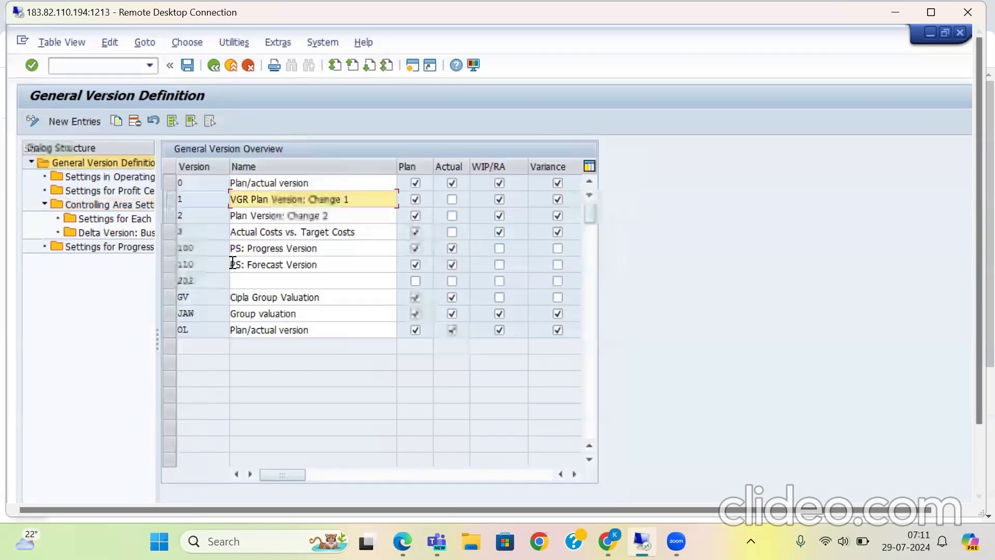
Step: Transfer versions 2 and 3 to controlling area 2511 one at a time, saving their controlling area settings
{"action": "double_click", "coordinate": [106, 204]}
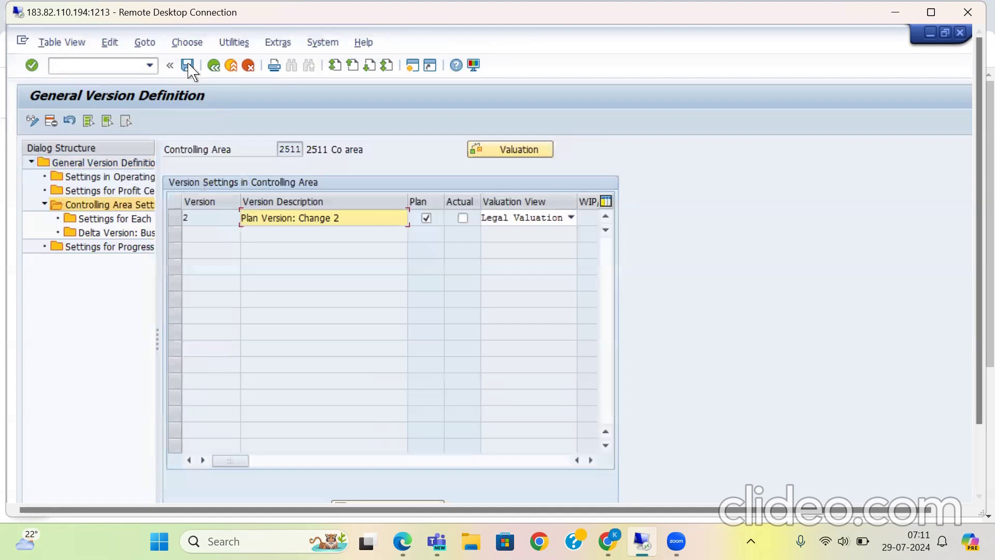
{"action": "left_click", "coordinate": [215, 67]}
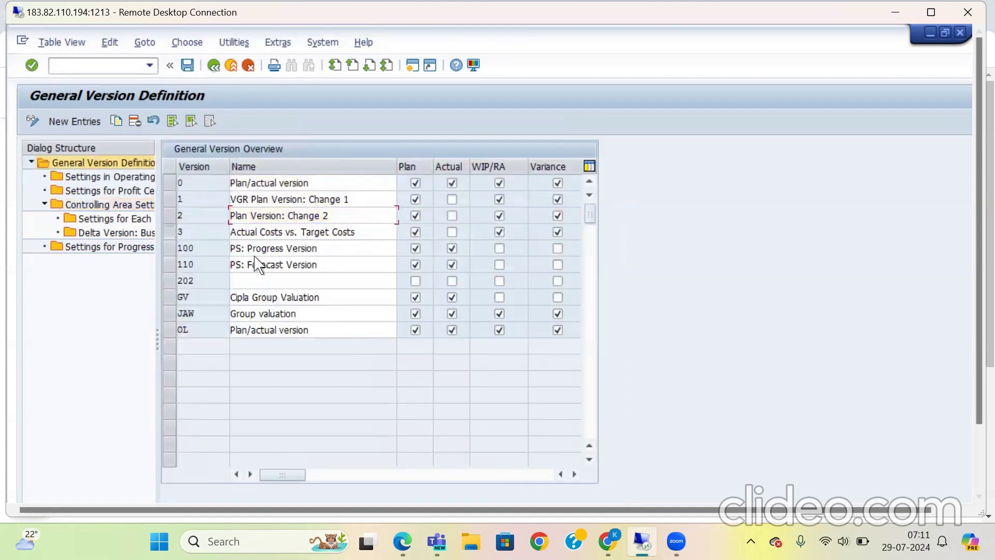
{"action": "left_click", "coordinate": [226, 231]}
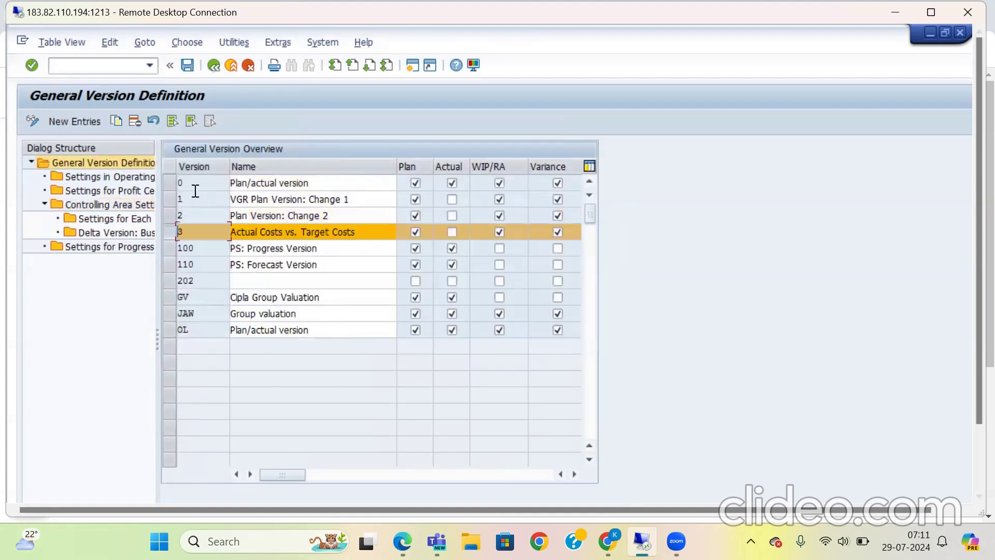
{"action": "double_click", "coordinate": [108, 218]}
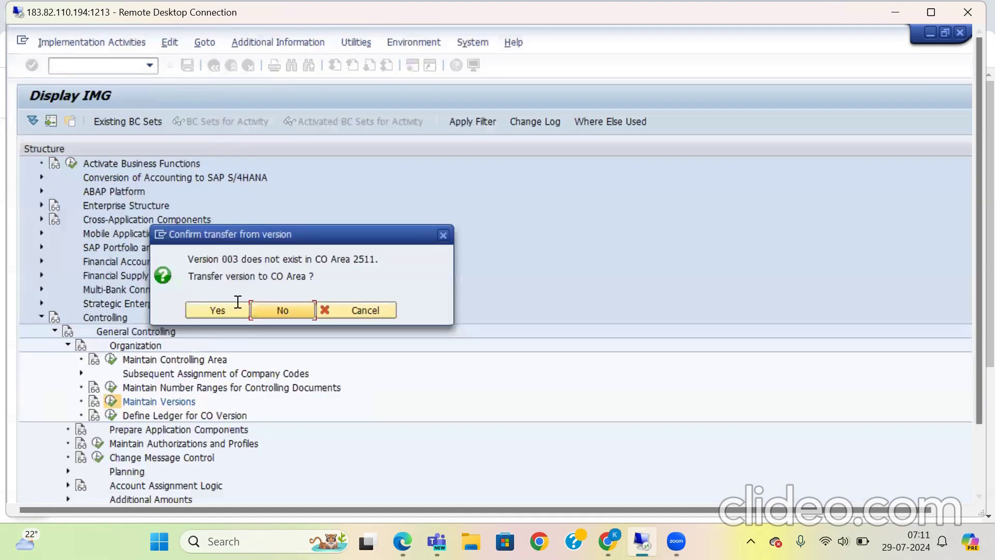
{"action": "left_click", "coordinate": [217, 310]}
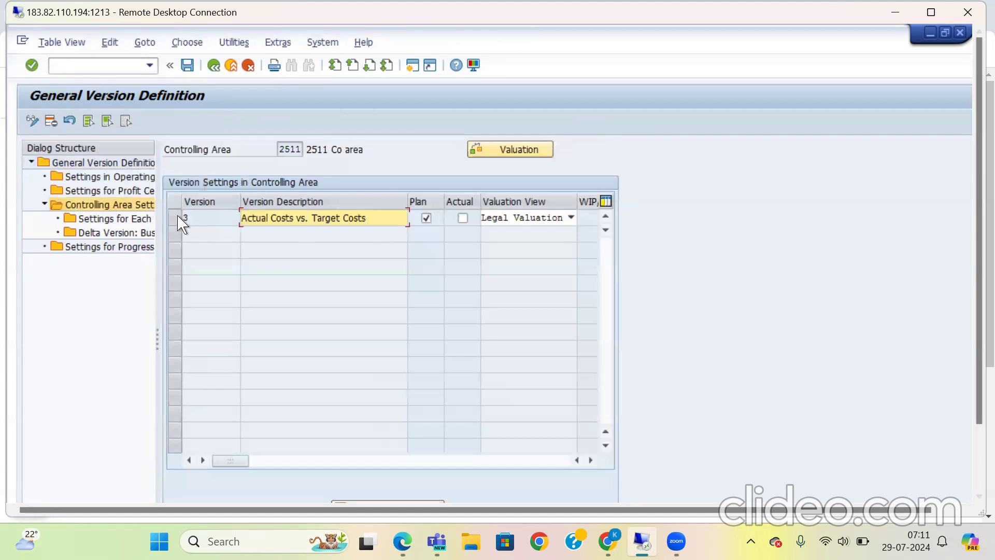
{"action": "left_click", "coordinate": [190, 64]}
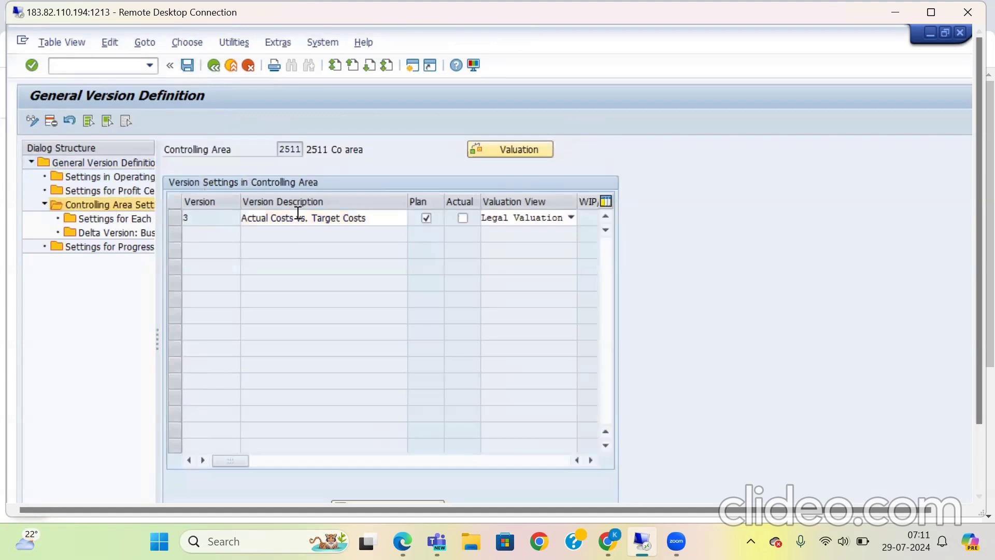
{"action": "left_click", "coordinate": [212, 66]}
Step: Try to open the controlling area settings for PS versions 100 and 110
{"action": "left_click", "coordinate": [170, 248]}
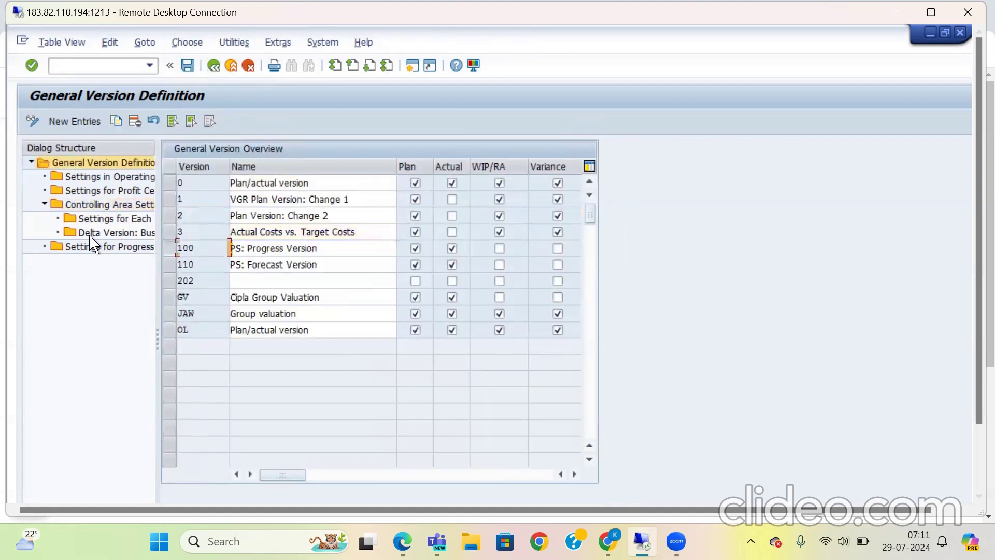
{"action": "left_click", "coordinate": [148, 206]}
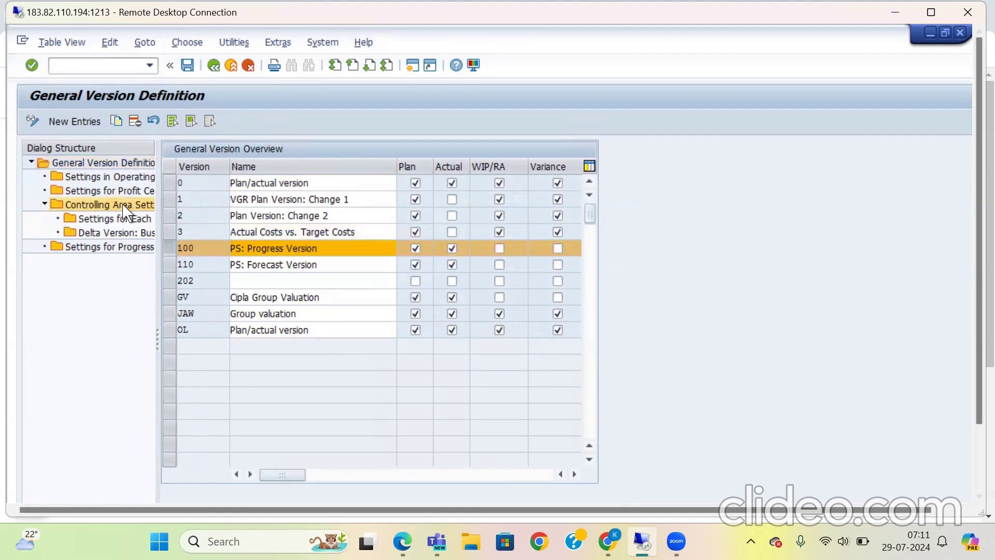
{"action": "key", "text": "F3"}
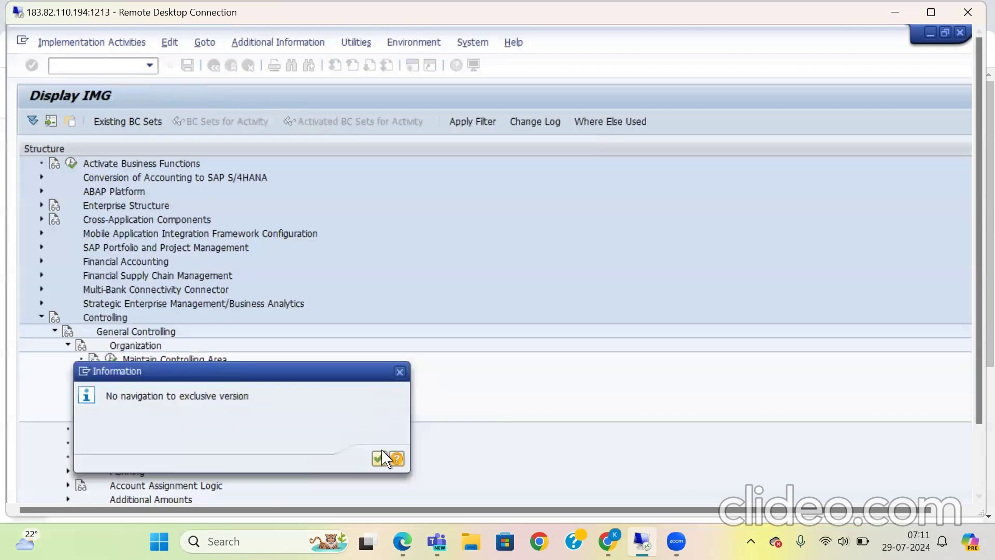
{"action": "left_click", "coordinate": [384, 458]}
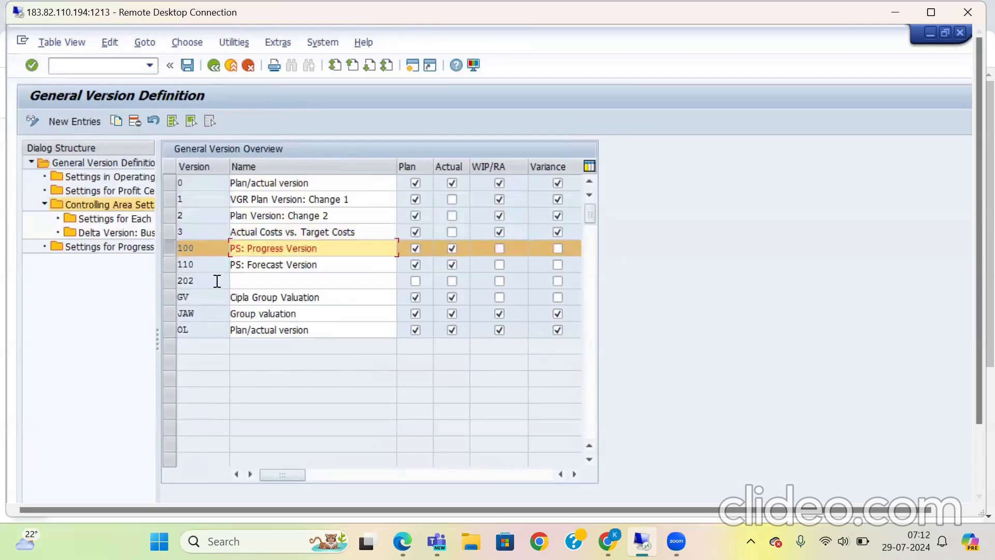
{"action": "left_click", "coordinate": [177, 254]}
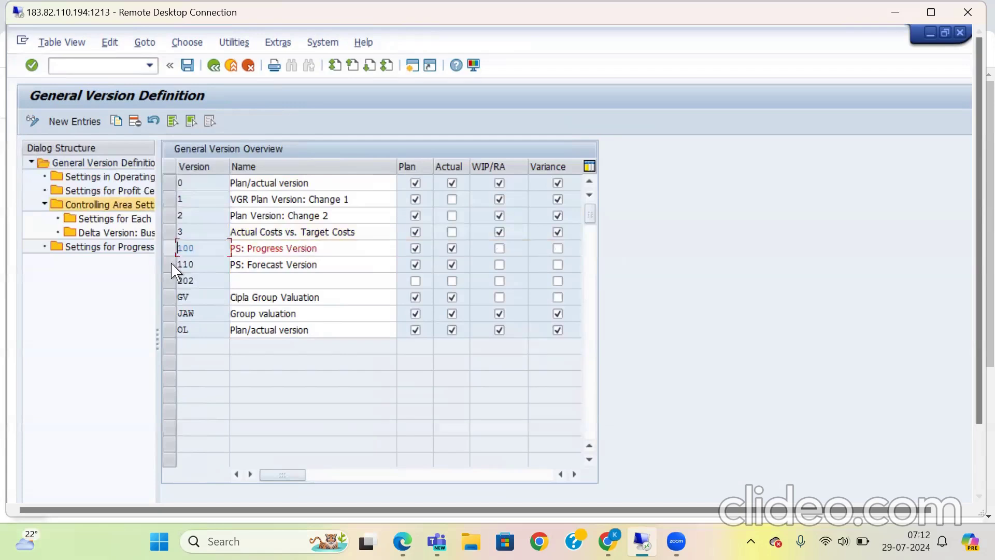
{"action": "left_click", "coordinate": [172, 264]}
{"action": "double_click", "coordinate": [115, 207]}
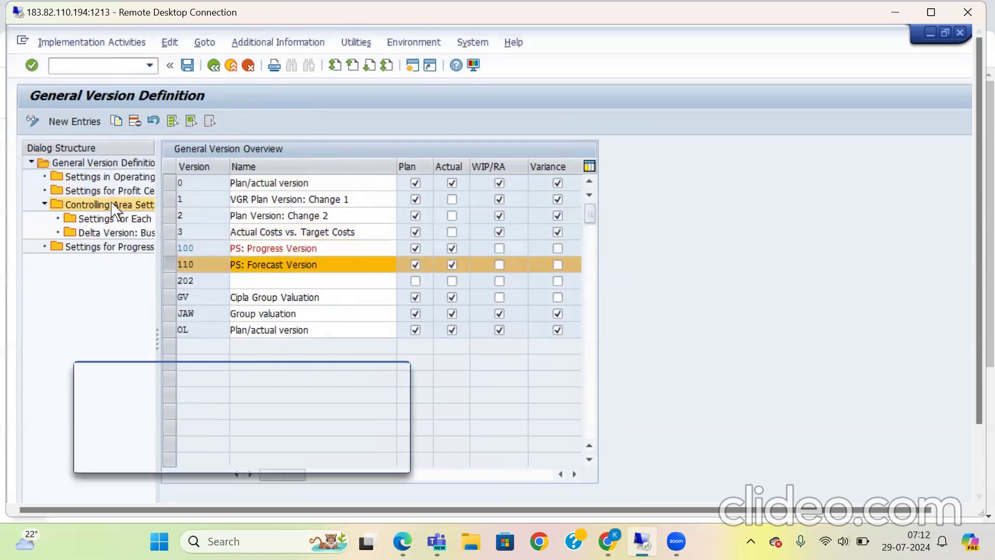
{"action": "left_click", "coordinate": [380, 459]}
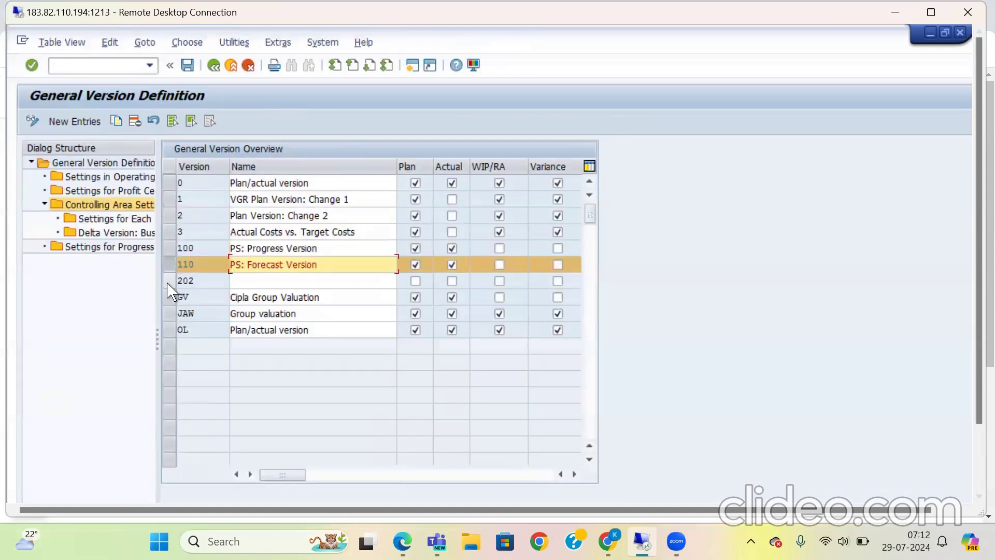
Step: Transfer only version GV (Cipla Group Valuation) to controlling area 2511 and return to the version overview
{"action": "left_click", "coordinate": [170, 280]}
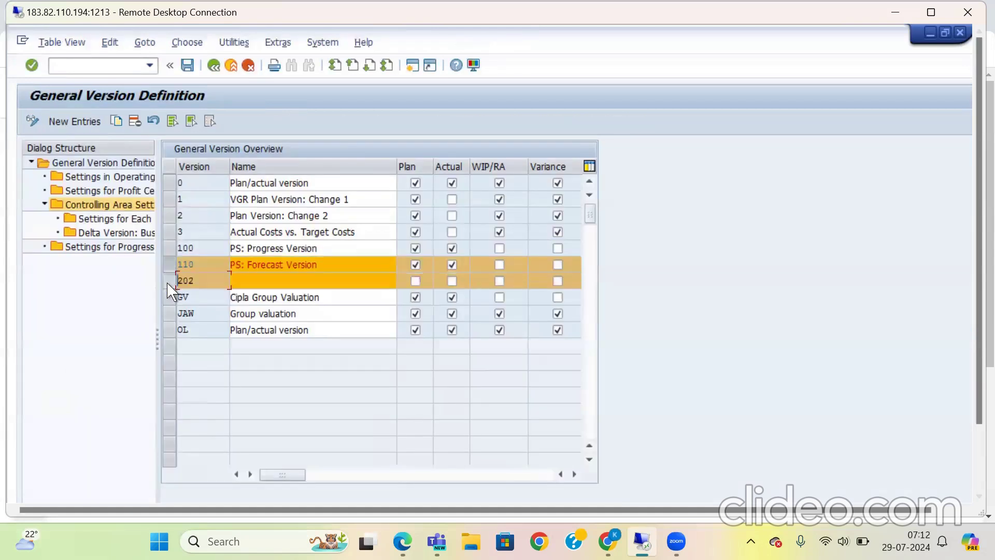
{"action": "left_click", "coordinate": [171, 282]}
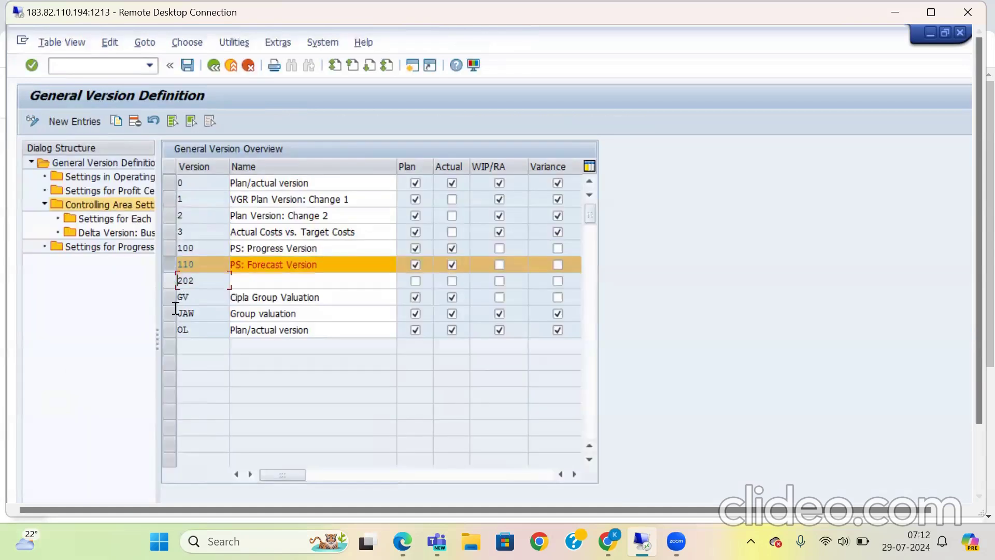
{"action": "left_click", "coordinate": [170, 297]}
{"action": "left_click", "coordinate": [172, 266]}
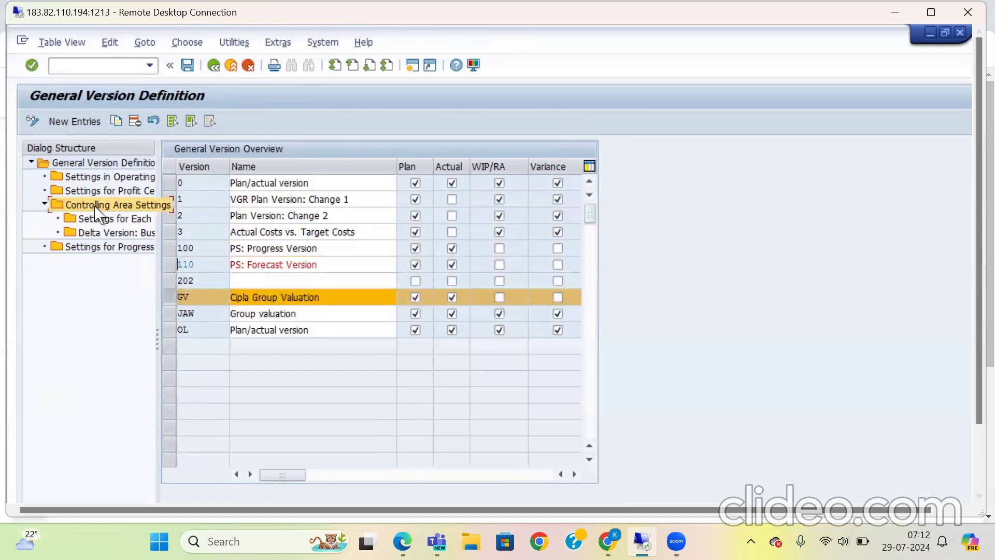
{"action": "double_click", "coordinate": [96, 207]}
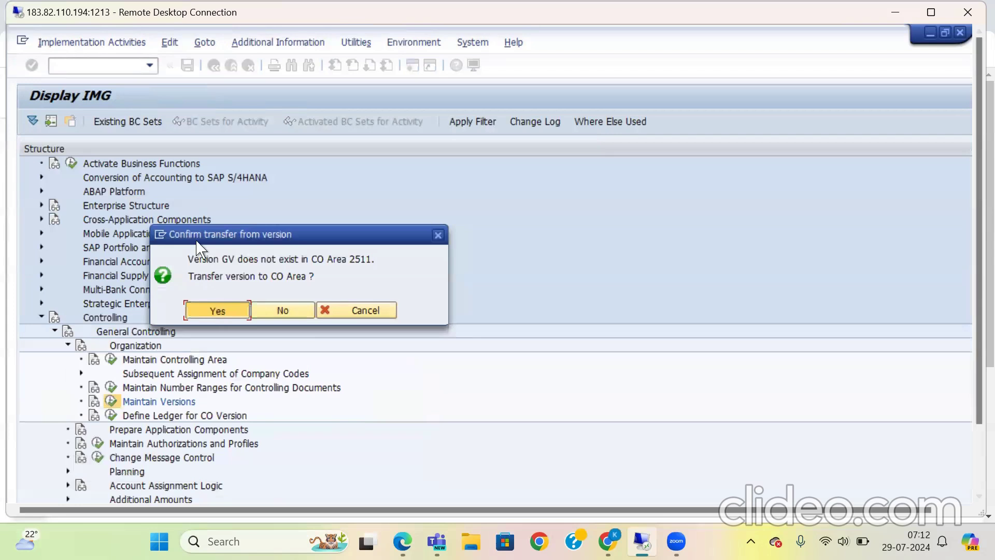
{"action": "key", "text": "Return"}
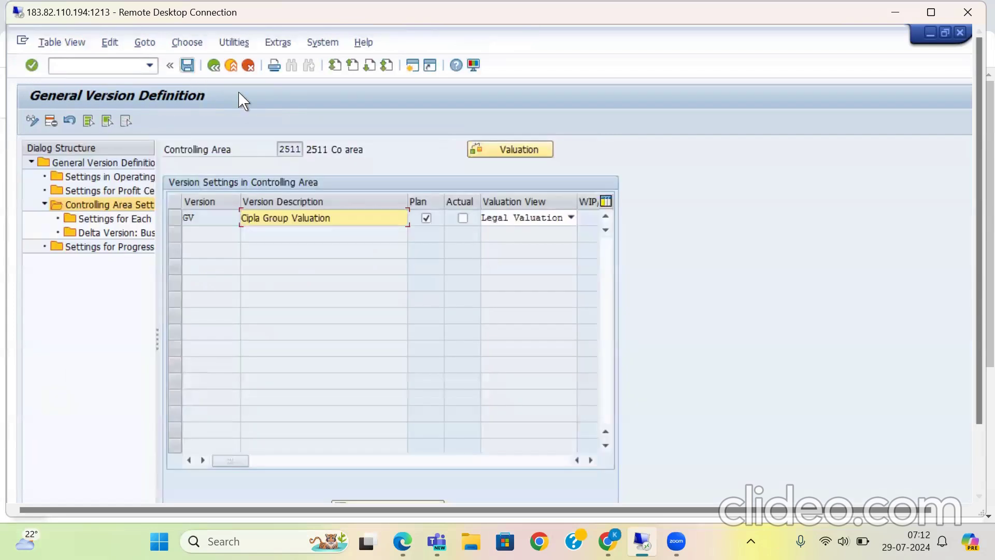
{"action": "left_click", "coordinate": [214, 65]}
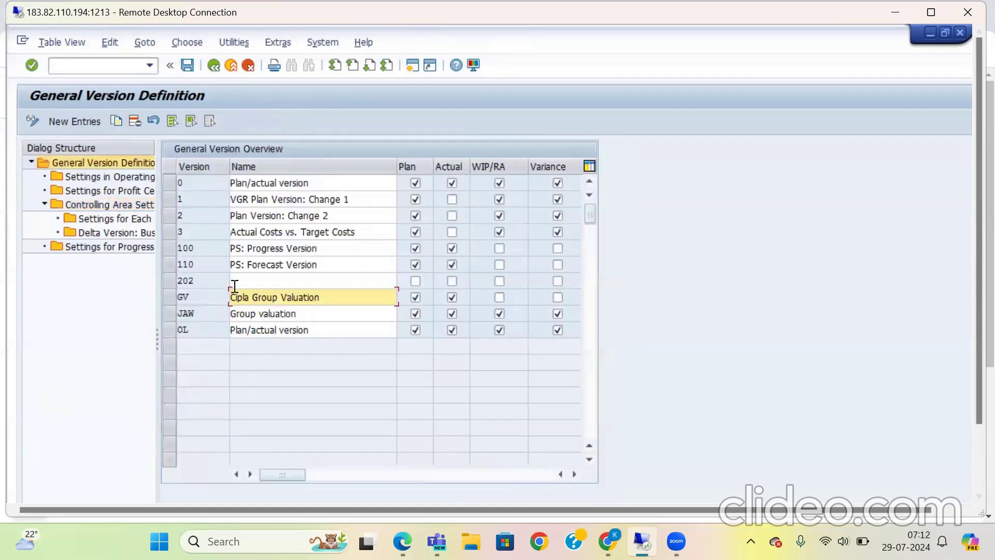
Step: Transfer version JAW (Group valuation) to controlling area 2511 and return to the IMG structure
{"action": "left_click", "coordinate": [175, 315]}
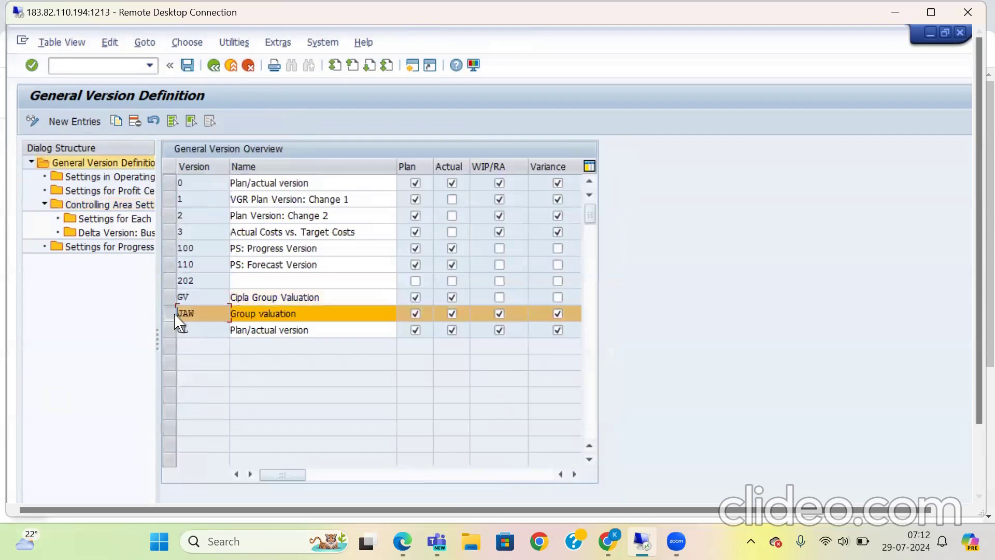
{"action": "double_click", "coordinate": [97, 212]}
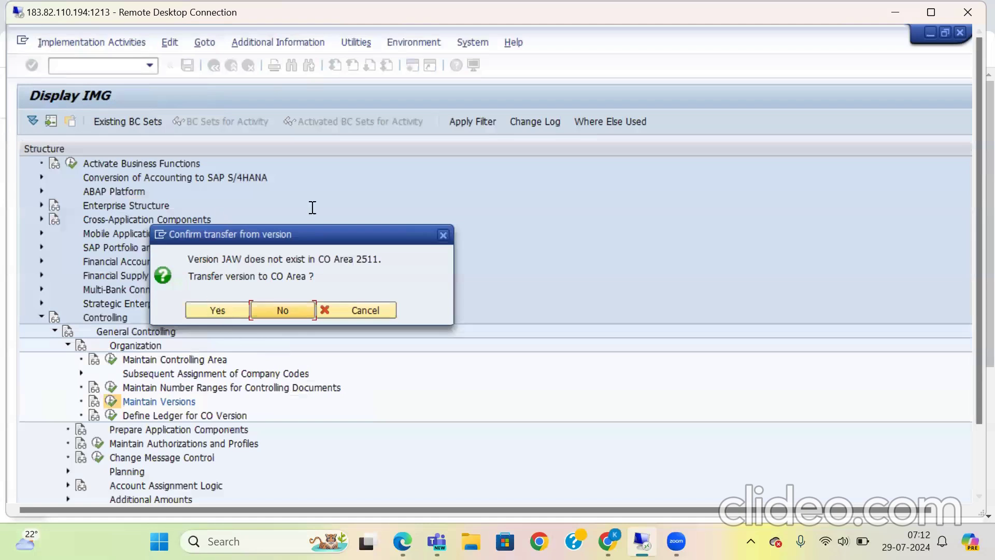
{"action": "key", "text": "Return"}
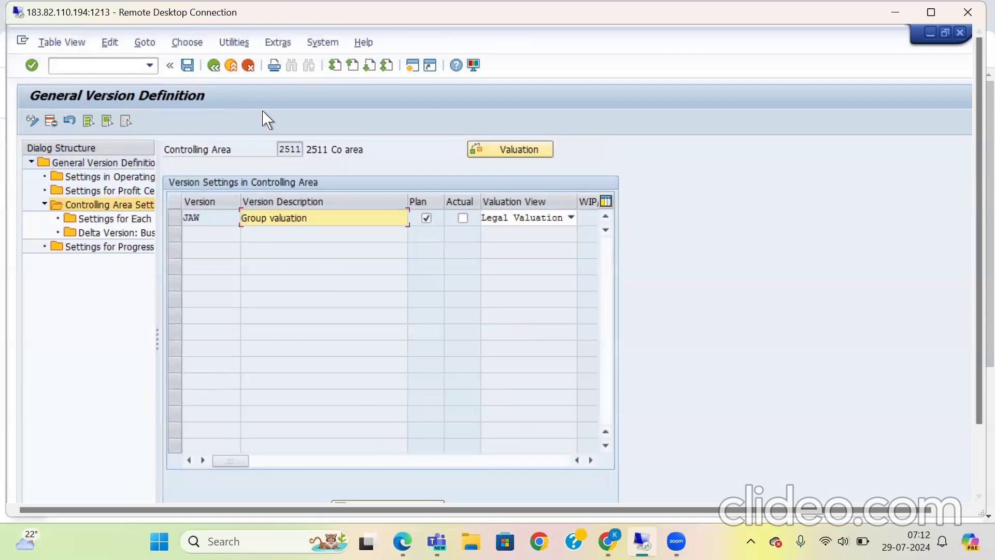
{"action": "left_click", "coordinate": [216, 65]}
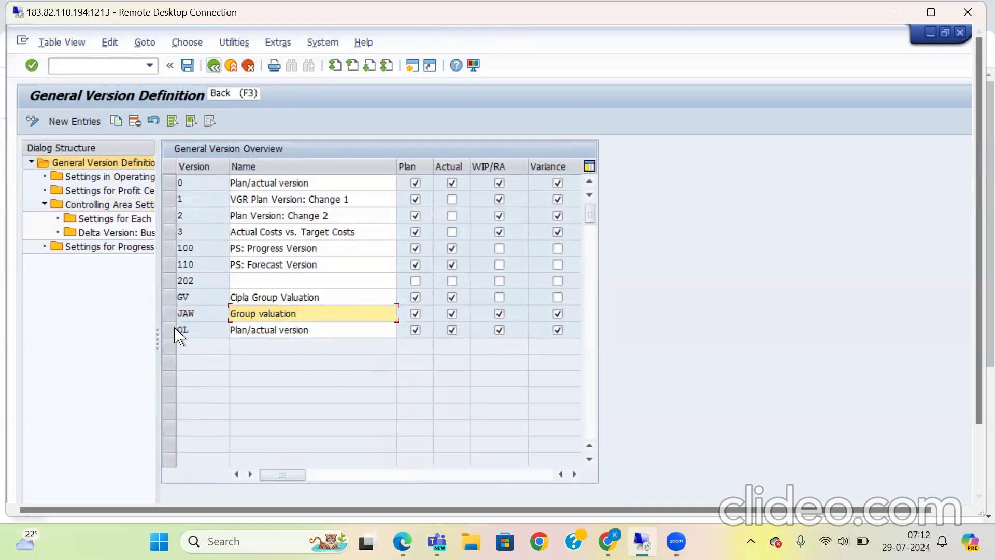
{"action": "key", "text": "F3"}
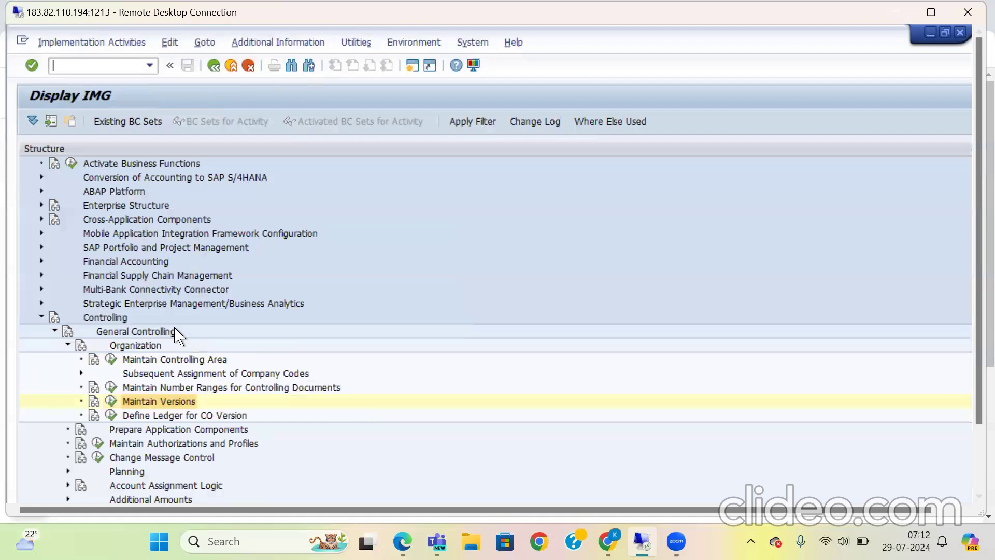
Step: Transfer version OL (Plan/actual version) to controlling area 2511 under customizing request A4HK912675 and return to the version overview
{"action": "left_click", "coordinate": [111, 401]}
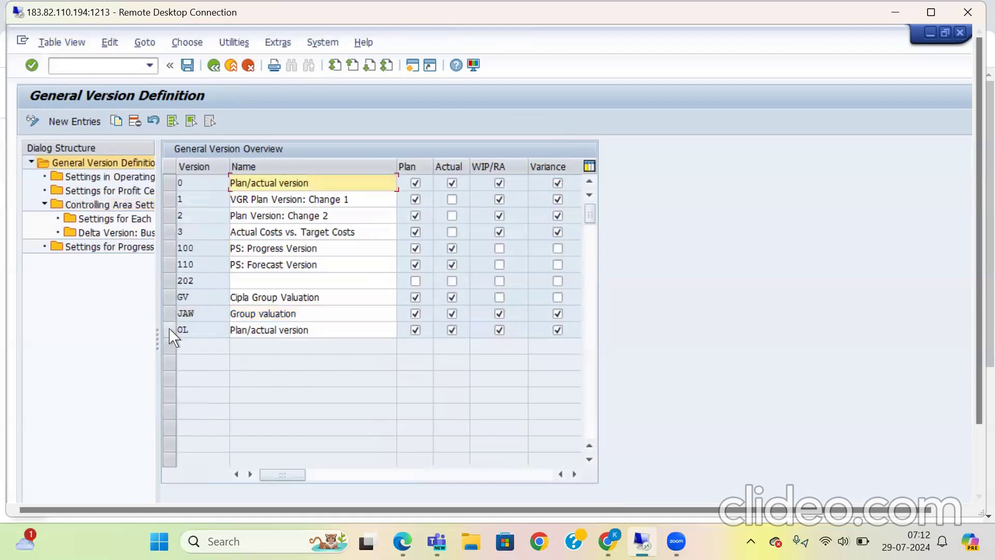
{"action": "left_click", "coordinate": [170, 331]}
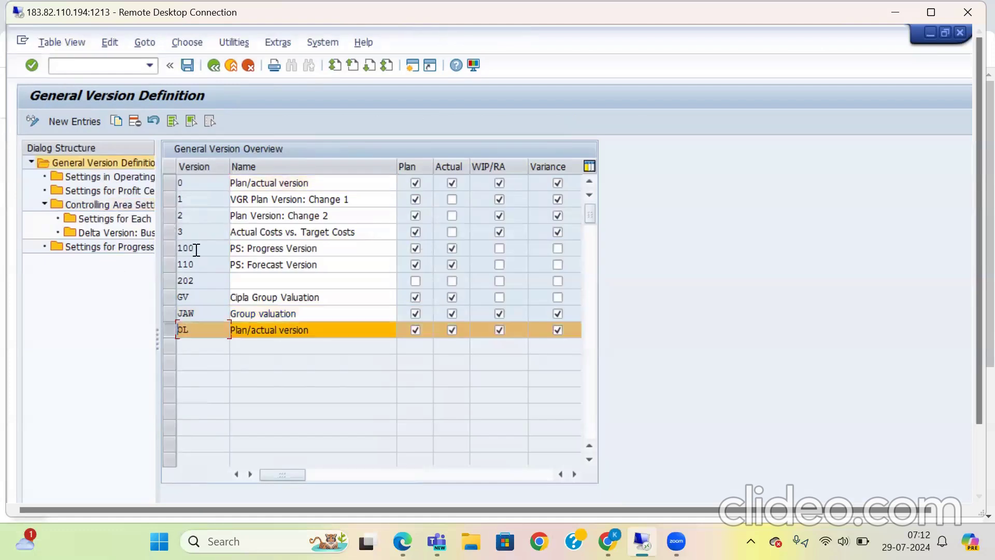
{"action": "double_click", "coordinate": [108, 204]}
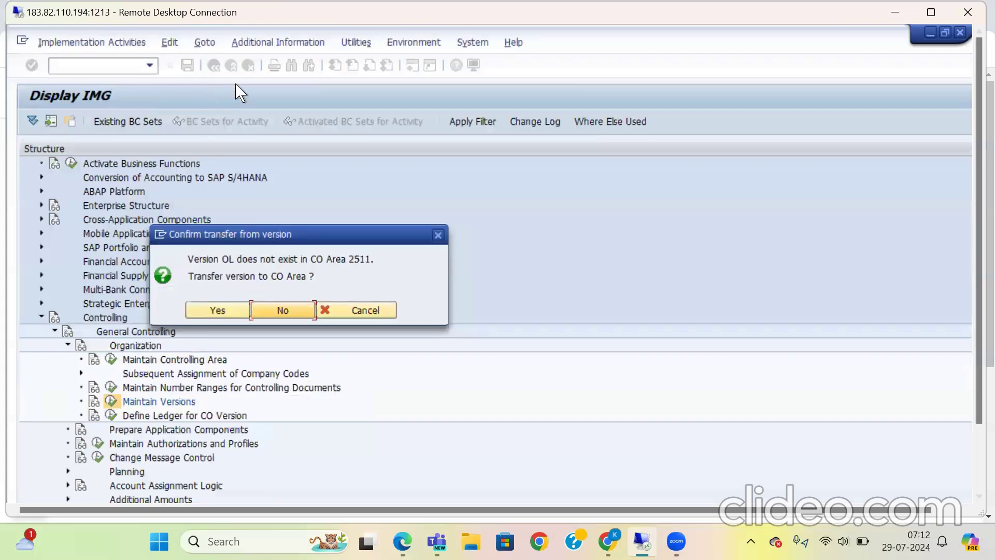
{"action": "left_click", "coordinate": [217, 310]}
{"action": "left_click", "coordinate": [235, 289]}
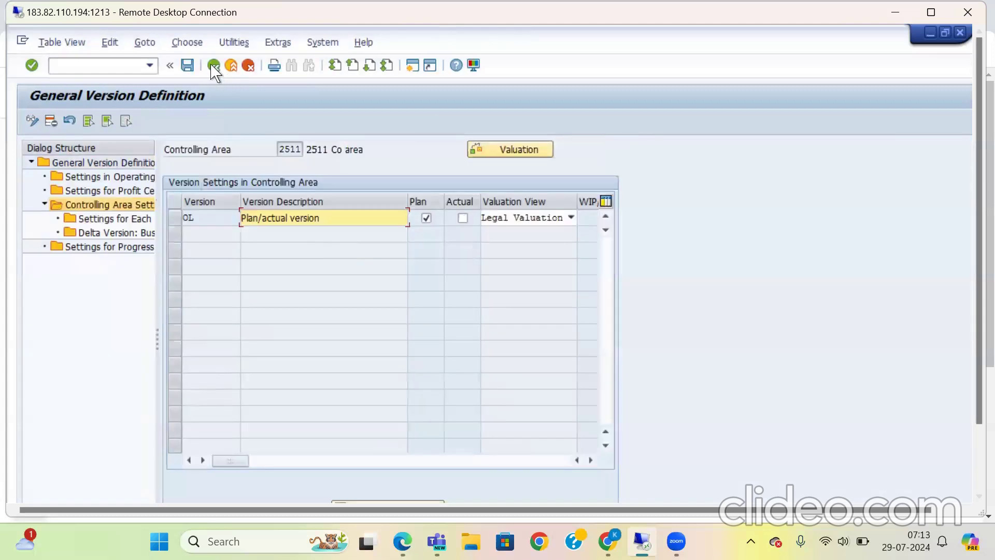
{"action": "left_click", "coordinate": [214, 65]}
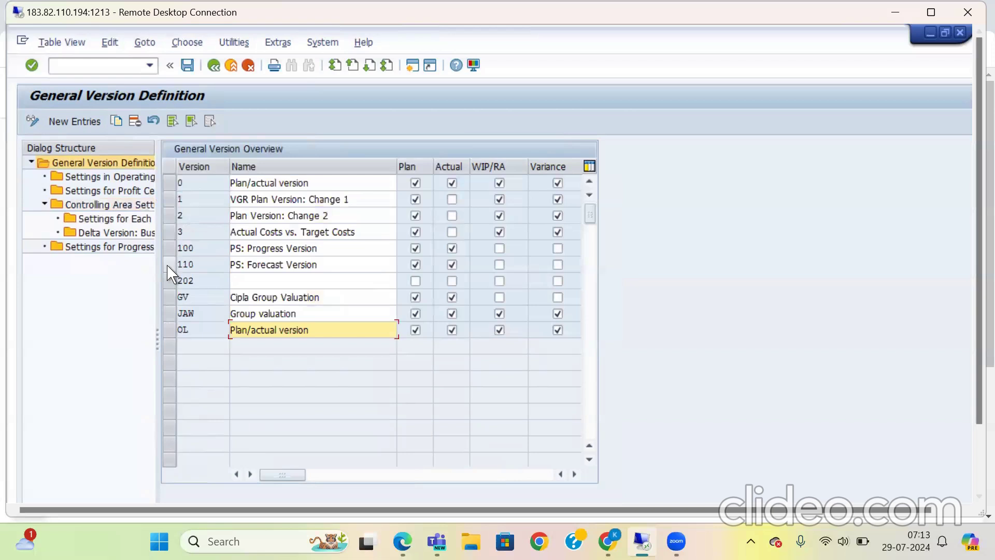
Step: Try to open the controlling area settings for version 110 (PS: Forecast Version) and leave the version definition
{"action": "left_click", "coordinate": [169, 266]}
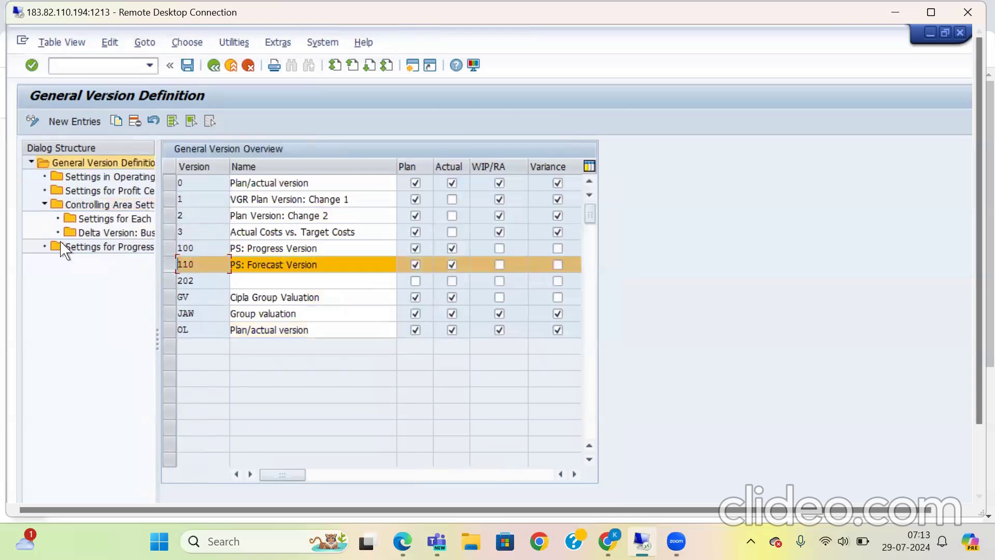
{"action": "double_click", "coordinate": [88, 206]}
{"action": "left_click", "coordinate": [380, 459]}
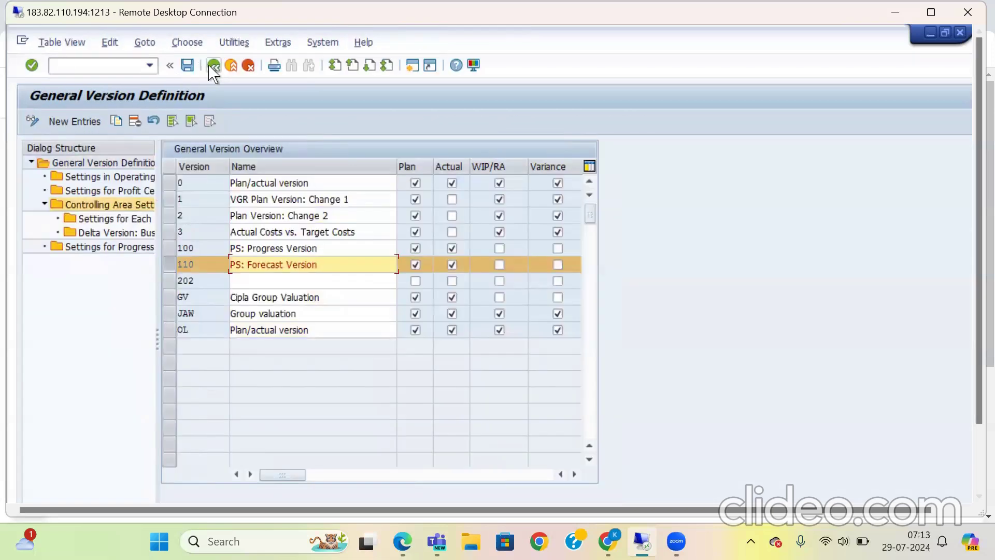
{"action": "left_click", "coordinate": [211, 66]}
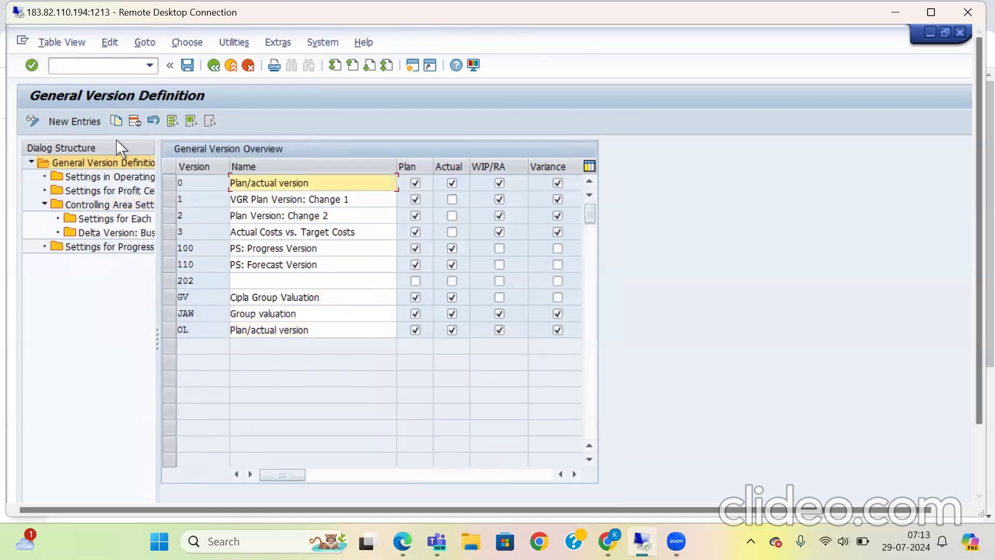
Step: Review the controlling area settings for version 0 in controlling area 2511, and reopen the Maintain Versions activity
{"action": "left_click", "coordinate": [110, 207]}
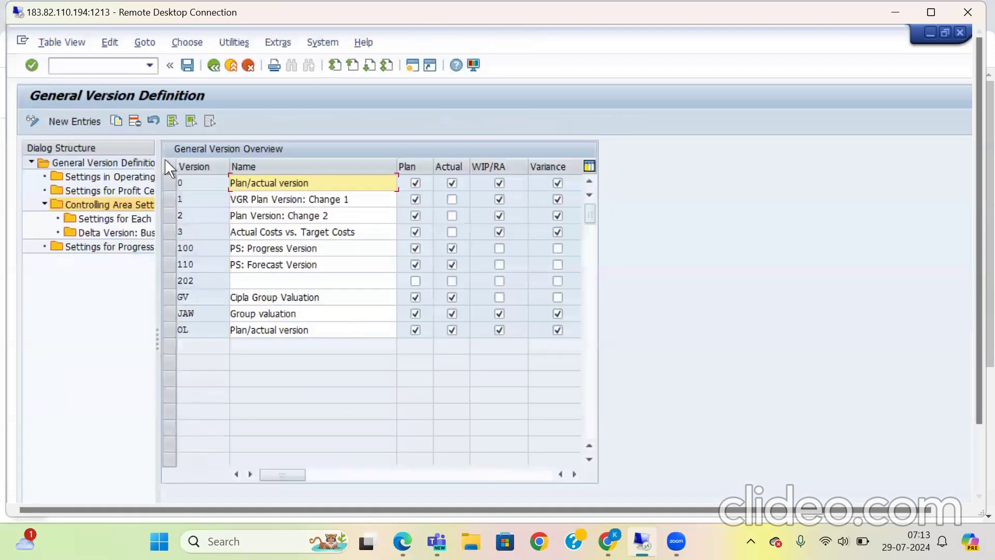
{"action": "double_click", "coordinate": [111, 206]}
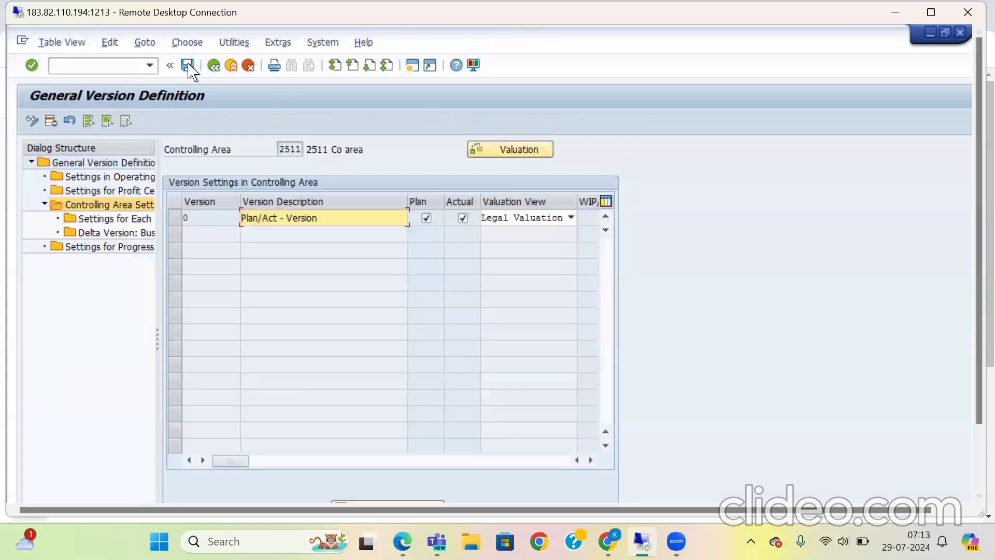
{"action": "left_click", "coordinate": [216, 67]}
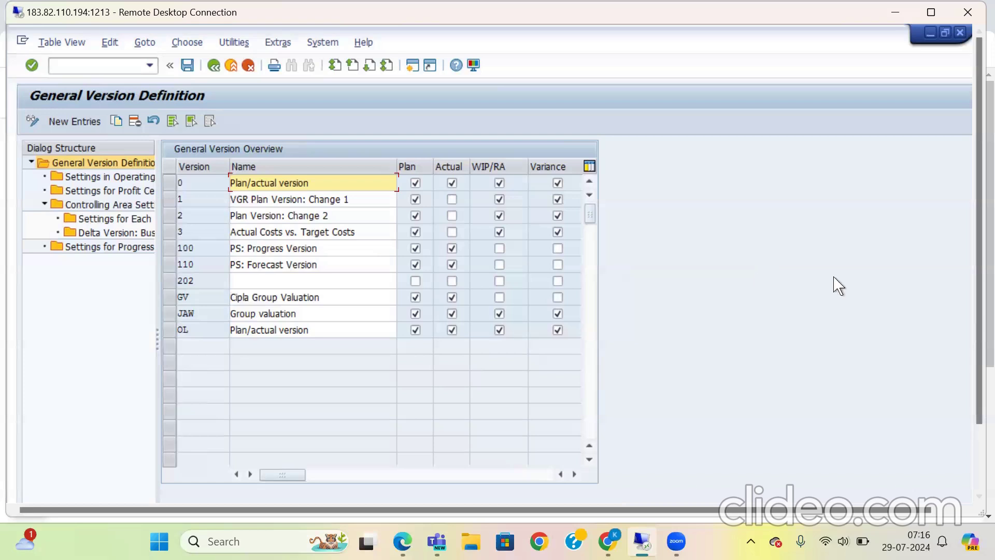
{"action": "left_click", "coordinate": [213, 66]}
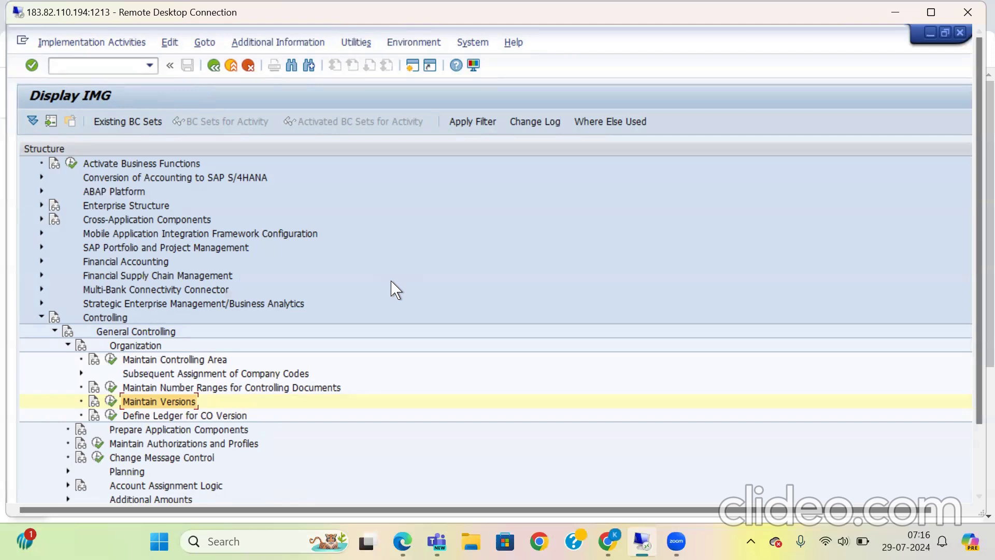
{"action": "left_click", "coordinate": [110, 403]}
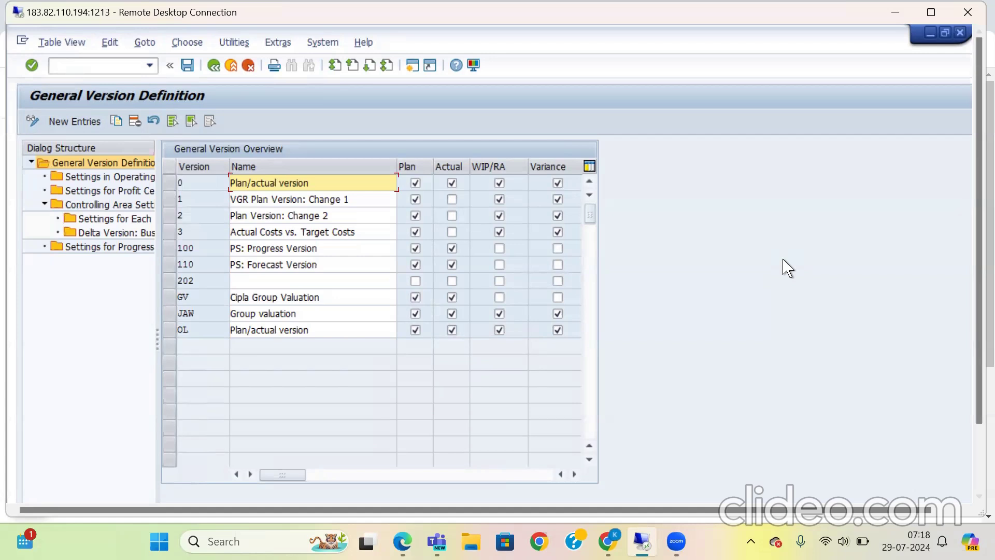
{"action": "left_click", "coordinate": [499, 215]}
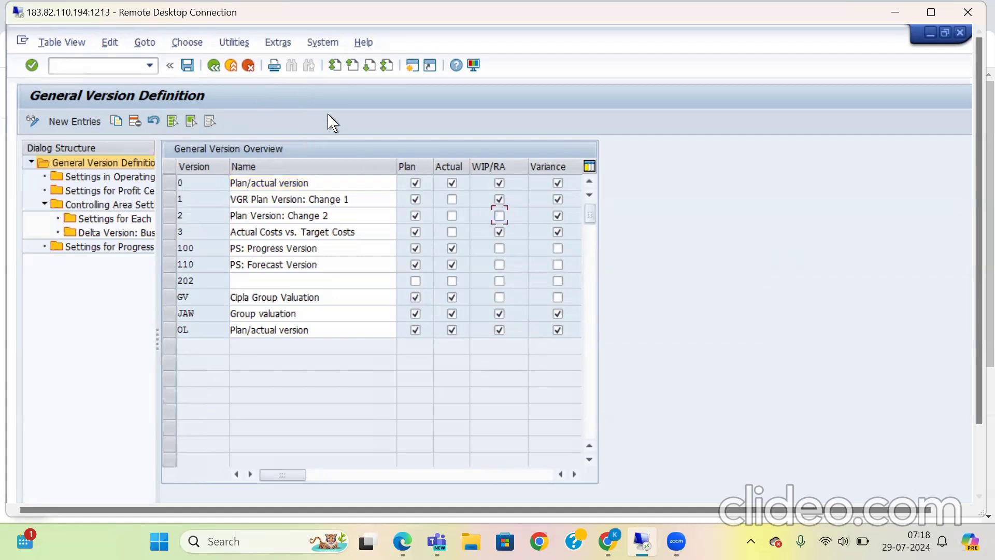
{"action": "left_click", "coordinate": [107, 218]}
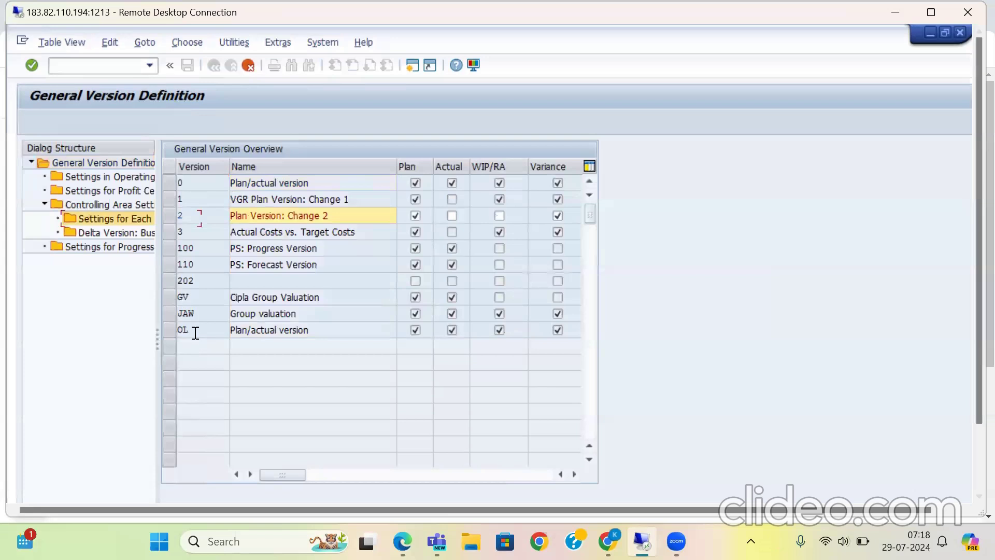
{"action": "left_click_drag", "start_coordinate": [970, 183], "coordinate": [970, 263]}
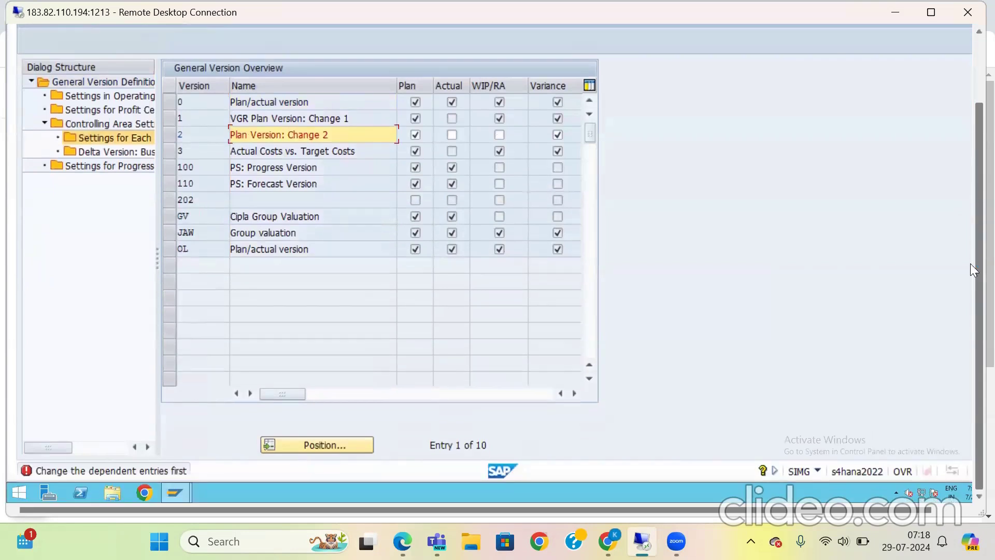
{"action": "left_click_drag", "start_coordinate": [970, 205], "coordinate": [970, 196]}
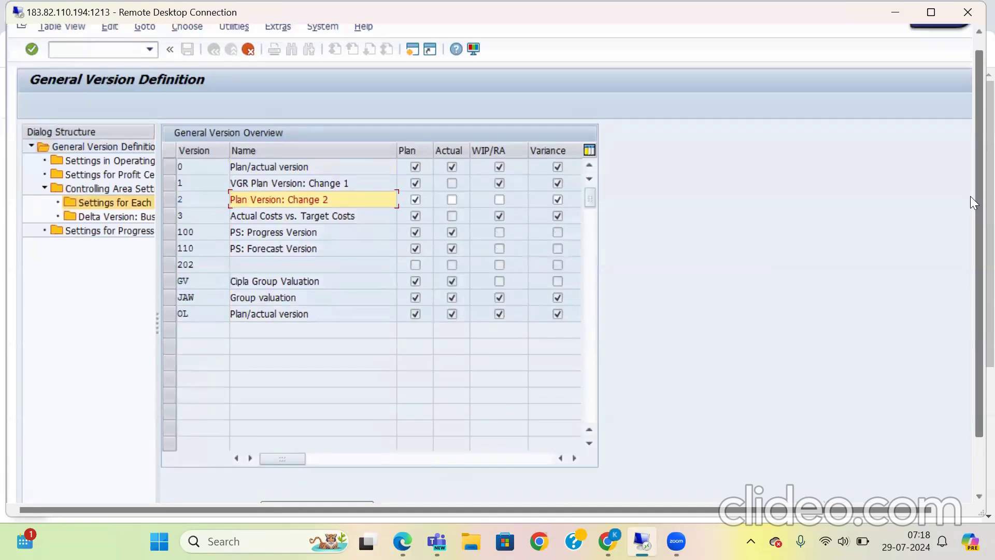
{"action": "left_click", "coordinate": [415, 199]}
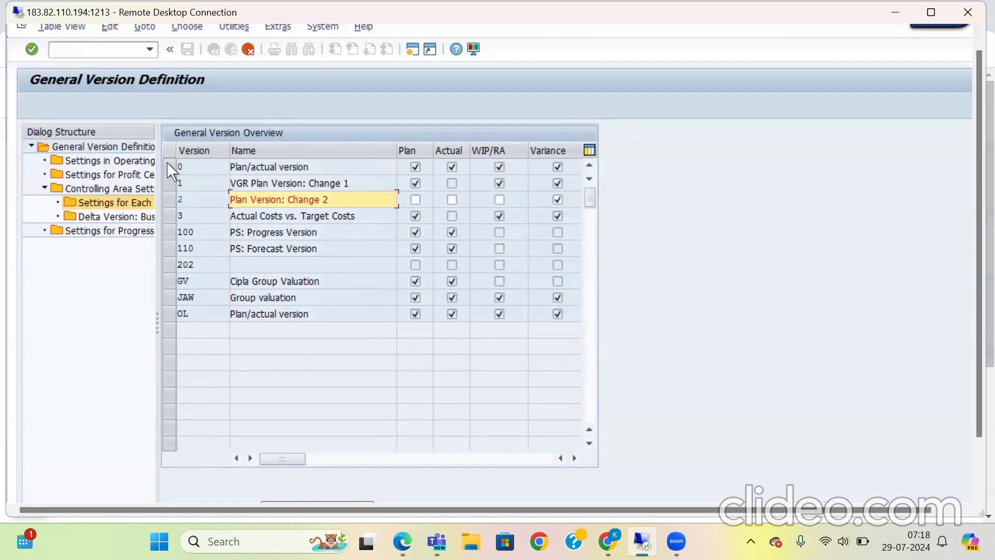
{"action": "left_click", "coordinate": [248, 49]}
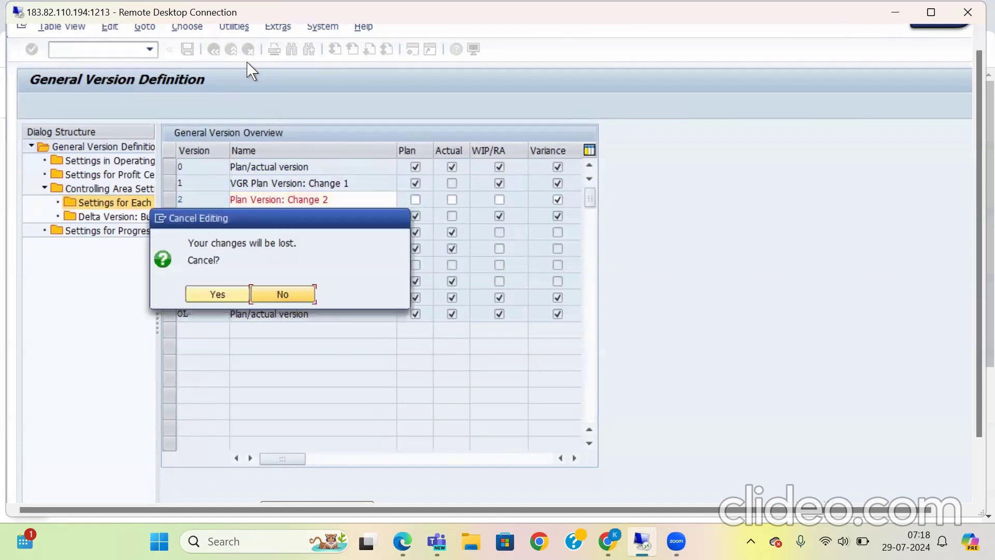
{"action": "left_click", "coordinate": [217, 295]}
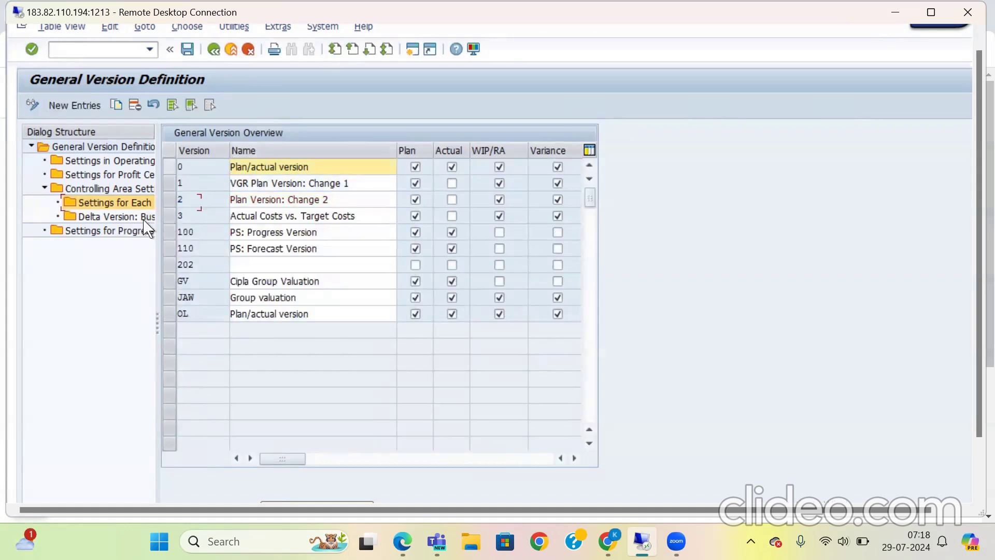
Step: Display the settings for each fiscal year of version 0 in controlling area 2511, and try to open its progress version settings
{"action": "left_click", "coordinate": [171, 168]}
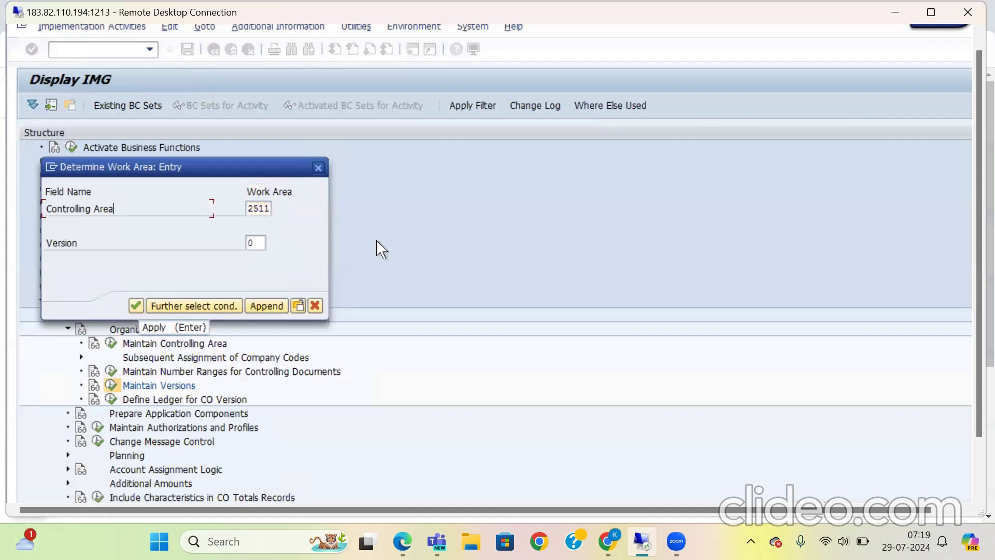
{"action": "left_click", "coordinate": [137, 307]}
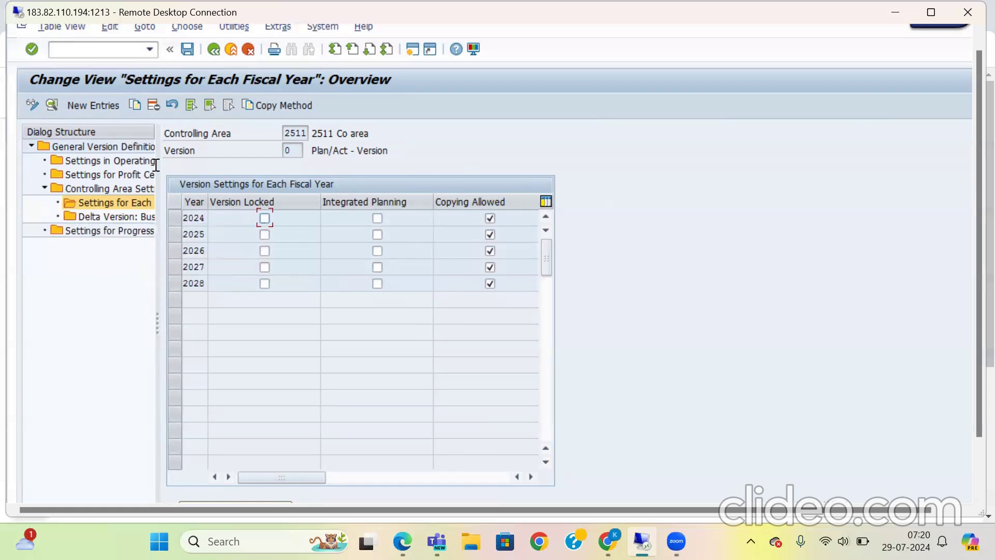
{"action": "double_click", "coordinate": [117, 216]}
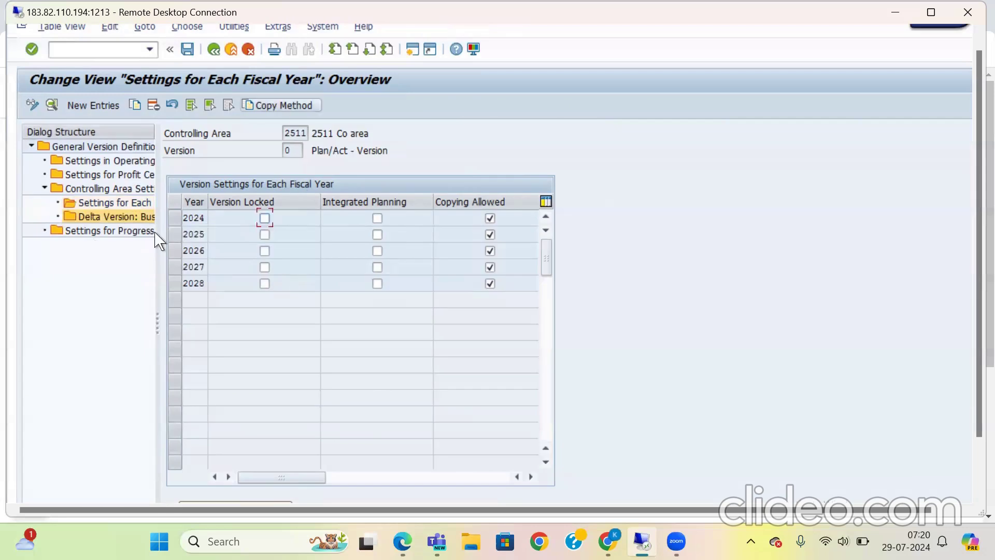
{"action": "double_click", "coordinate": [117, 231]}
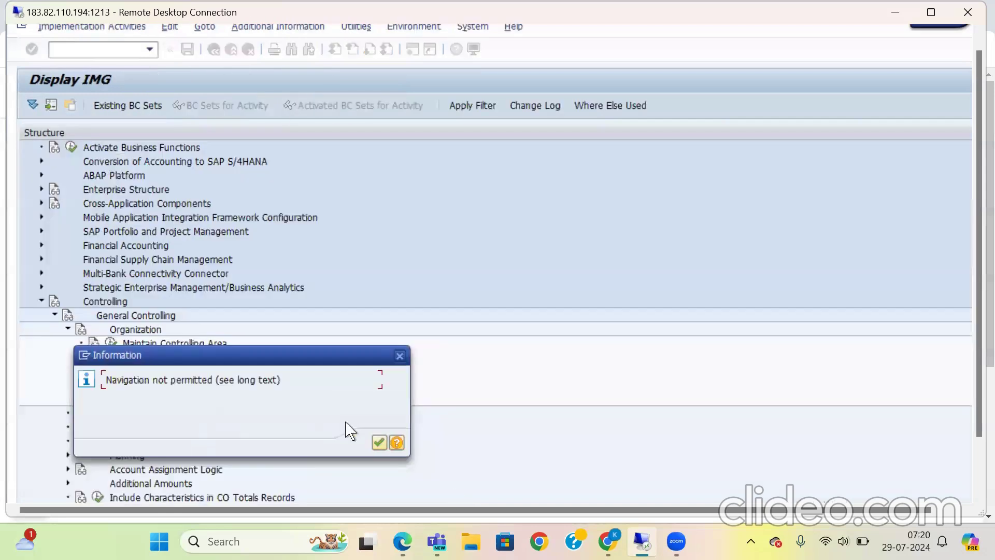
{"action": "left_click", "coordinate": [379, 442]}
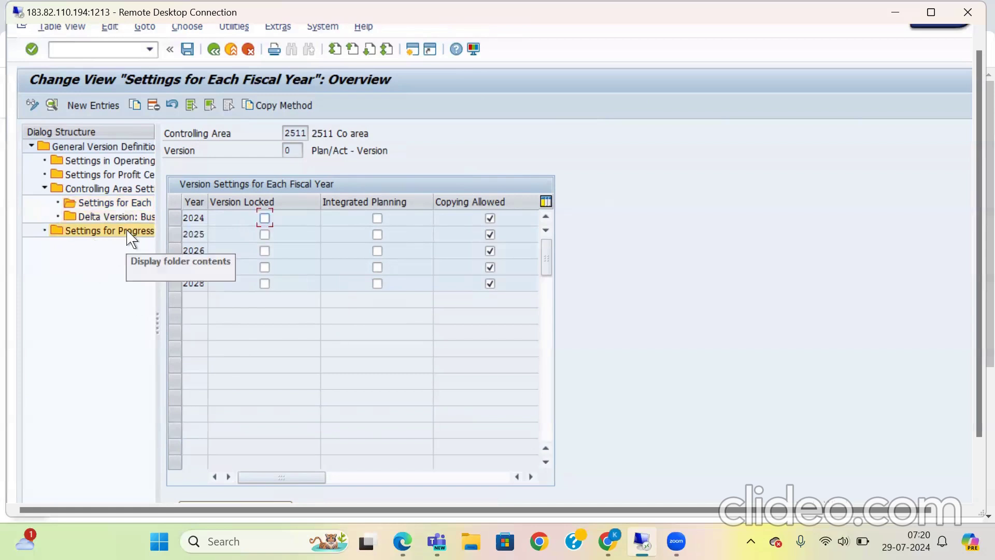
Step: Try to open the operating concern settings for version 0 and return to the IMG structure
{"action": "left_click", "coordinate": [66, 233]}
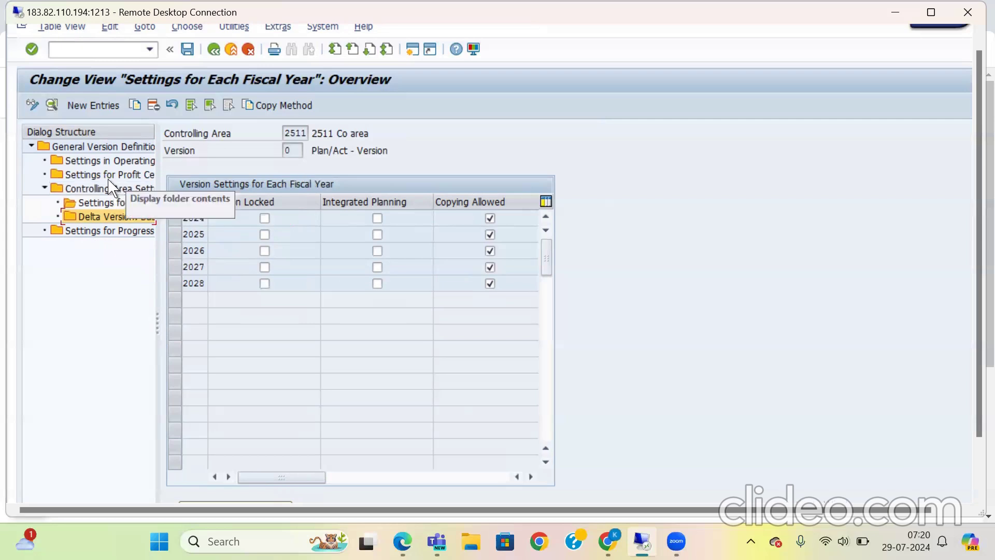
{"action": "double_click", "coordinate": [119, 162]}
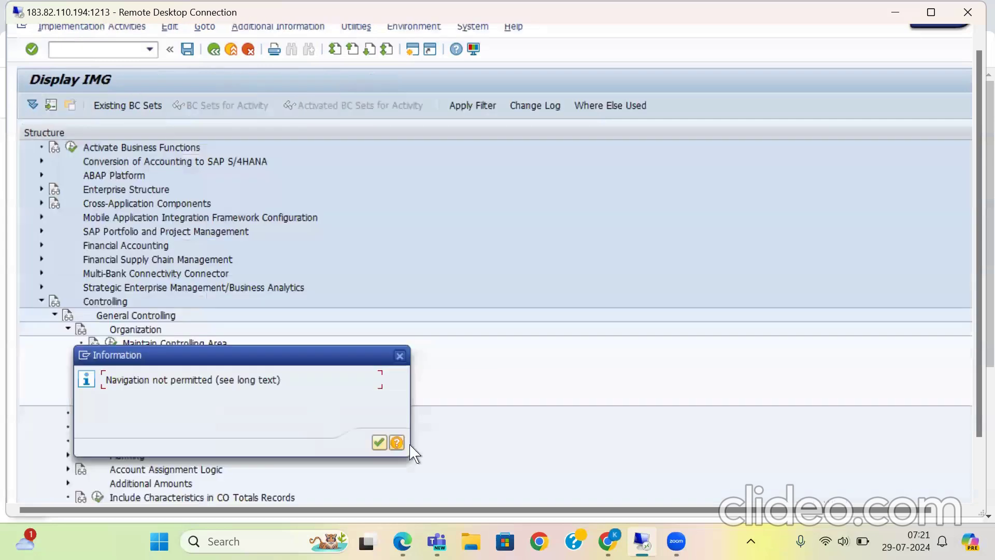
{"action": "left_click", "coordinate": [380, 443]}
{"action": "key", "text": "F3"}
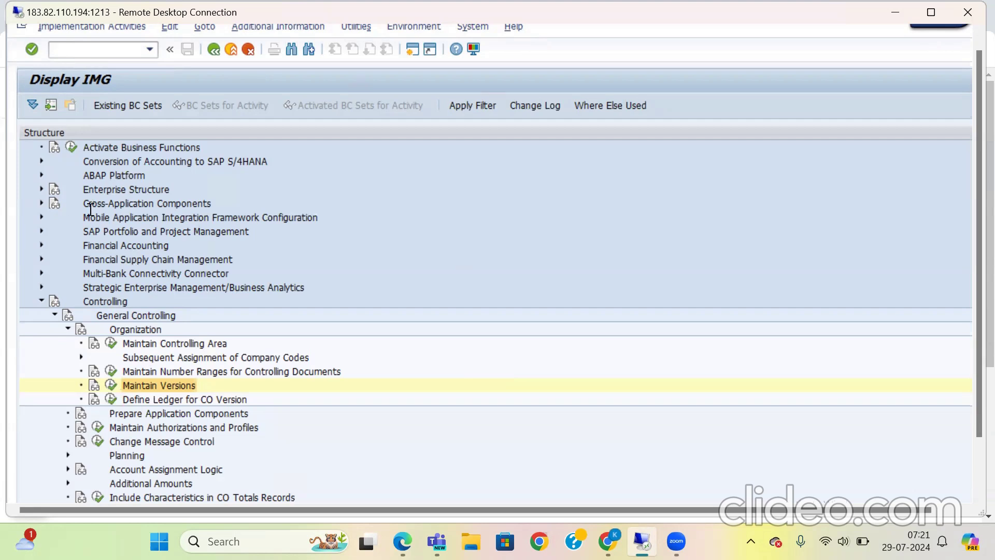
Step: Reopen the reference IMG and expand Integration of Controlling with Financial Accounting under the Ledgers node of Financial Accounting Global Settings
{"action": "key", "text": "F3"}
{"action": "left_click", "coordinate": [100, 108]}
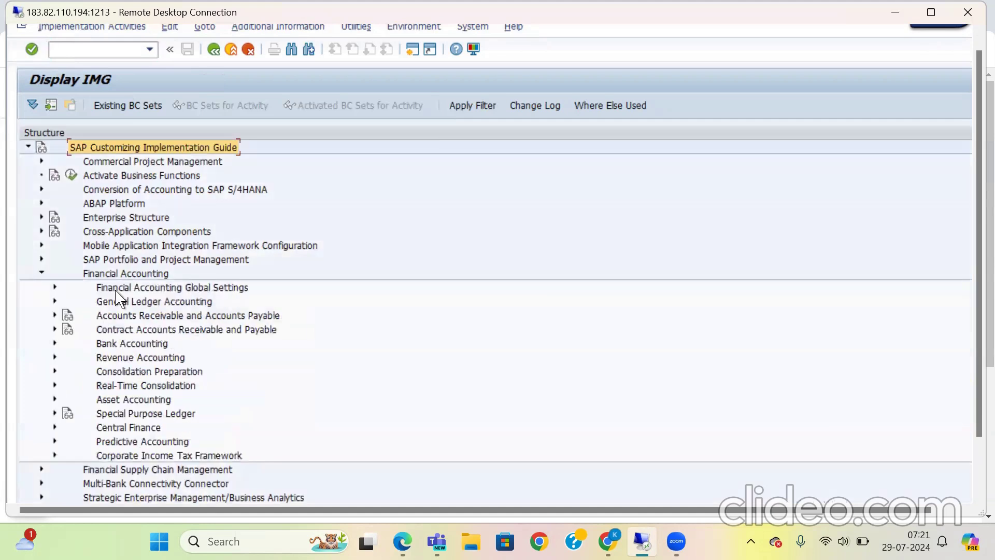
{"action": "left_click", "coordinate": [55, 287]}
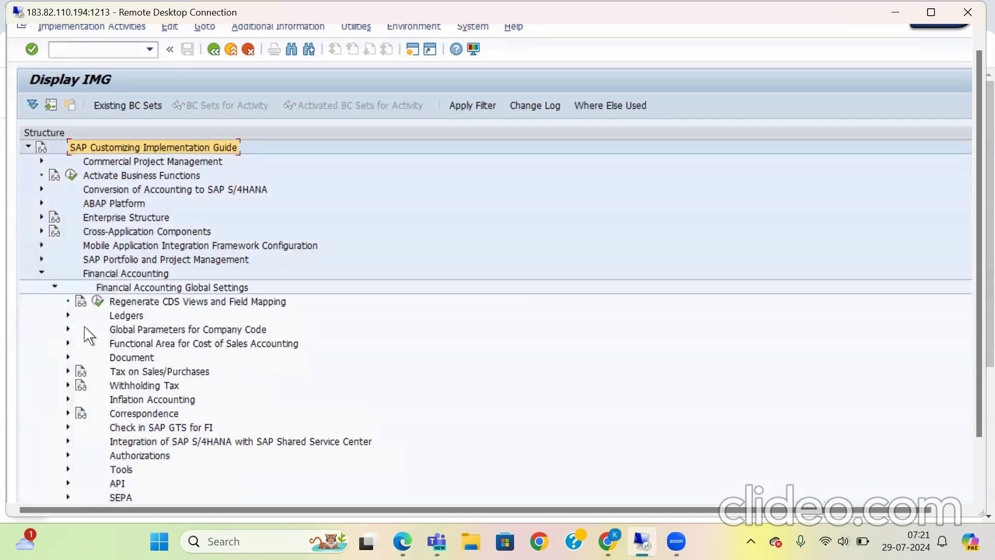
{"action": "left_click", "coordinate": [67, 314]}
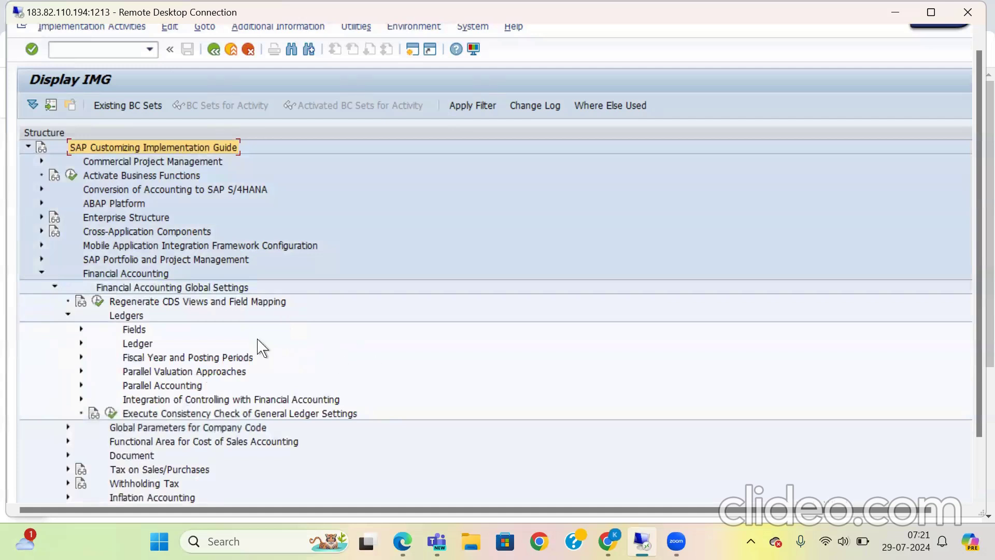
{"action": "left_click", "coordinate": [81, 399]}
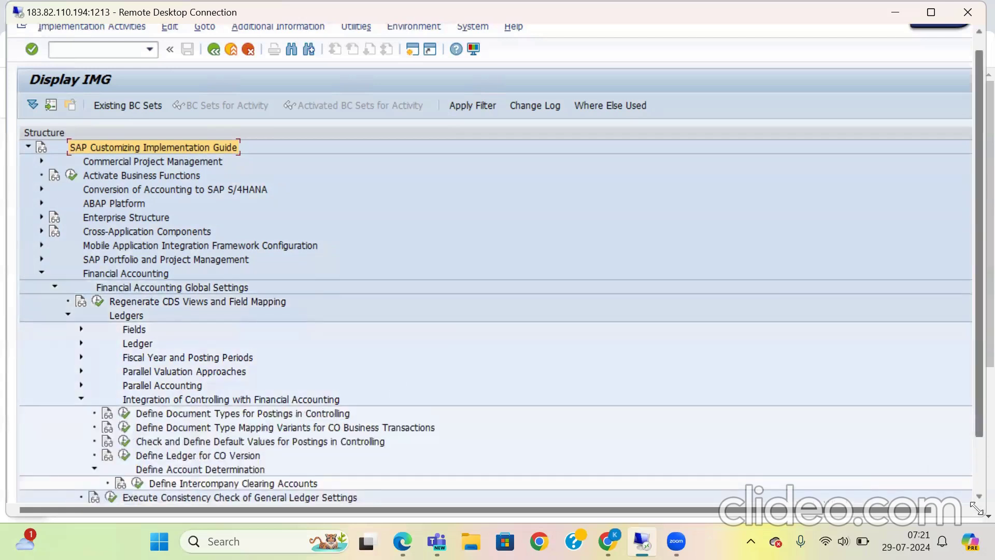
Step: Review the number range, allowed account types and control data of document type CR (Contract Account Rec)
{"action": "scroll", "coordinate": [969, 496], "scroll_direction": "down", "scroll_amount": 3}
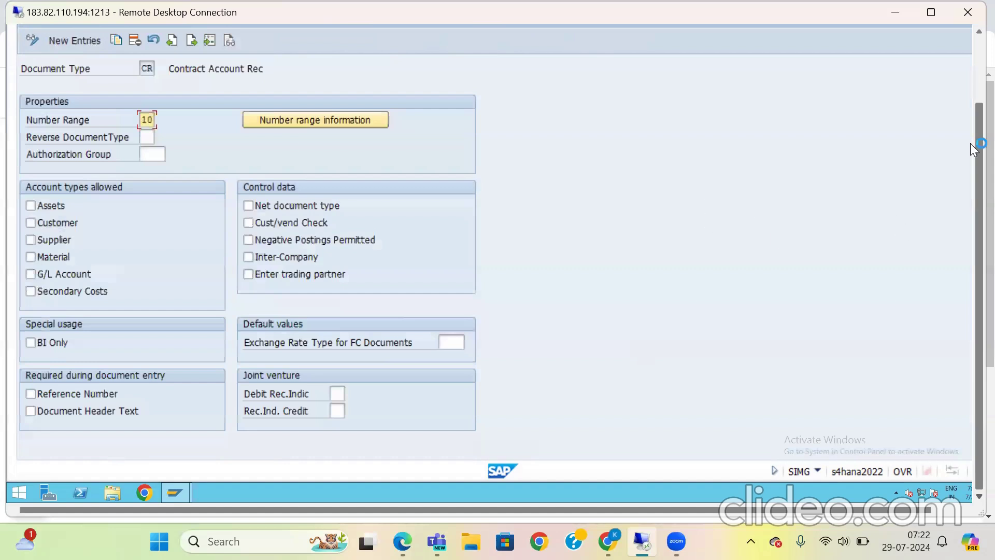
{"action": "left_click_drag", "start_coordinate": [970, 119], "coordinate": [972, 52]}
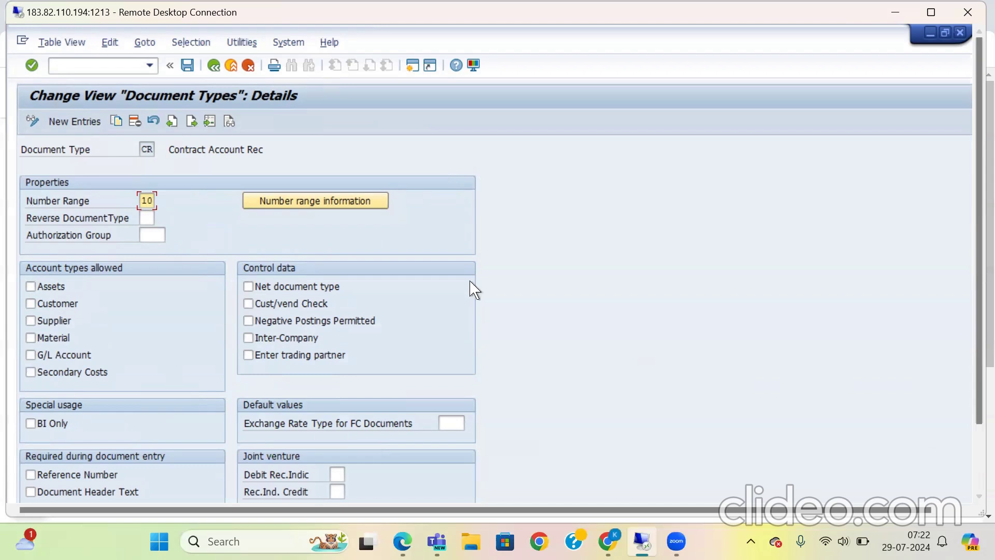
{"action": "left_click", "coordinate": [975, 481]}
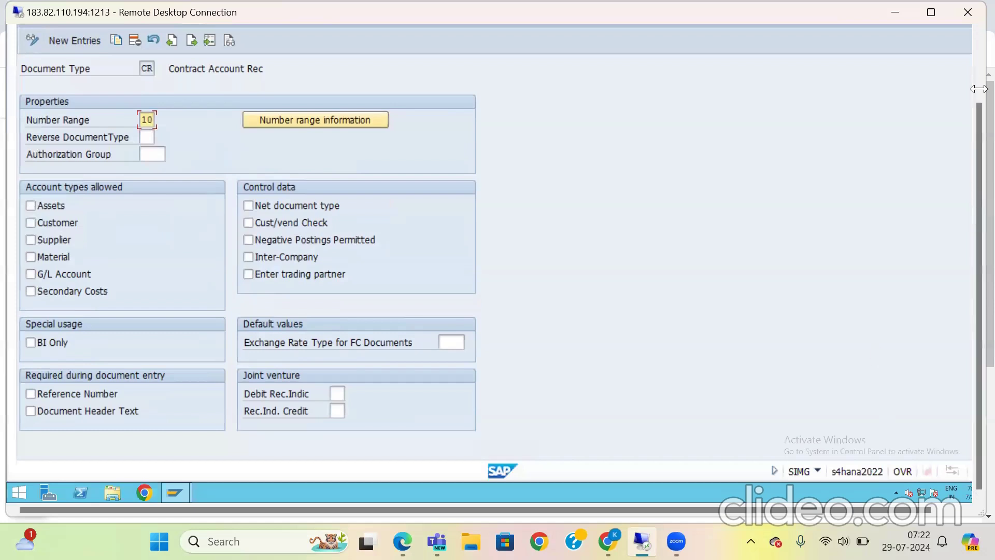
Step: Review the properties of document type CR and check the possible debit recovery indicators for joint venture
{"action": "left_click", "coordinate": [974, 71]}
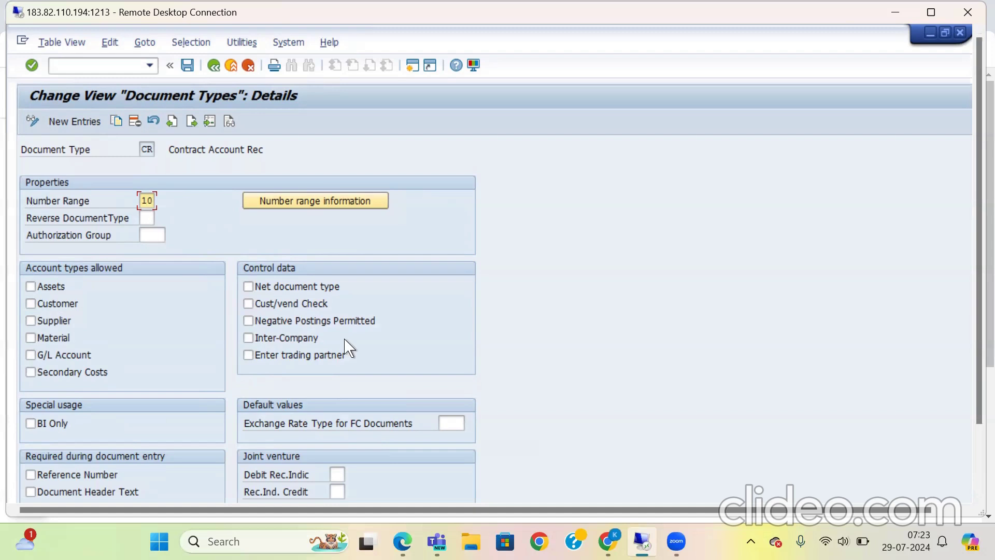
{"action": "left_click", "coordinate": [93, 286]}
{"action": "left_click", "coordinate": [972, 496]}
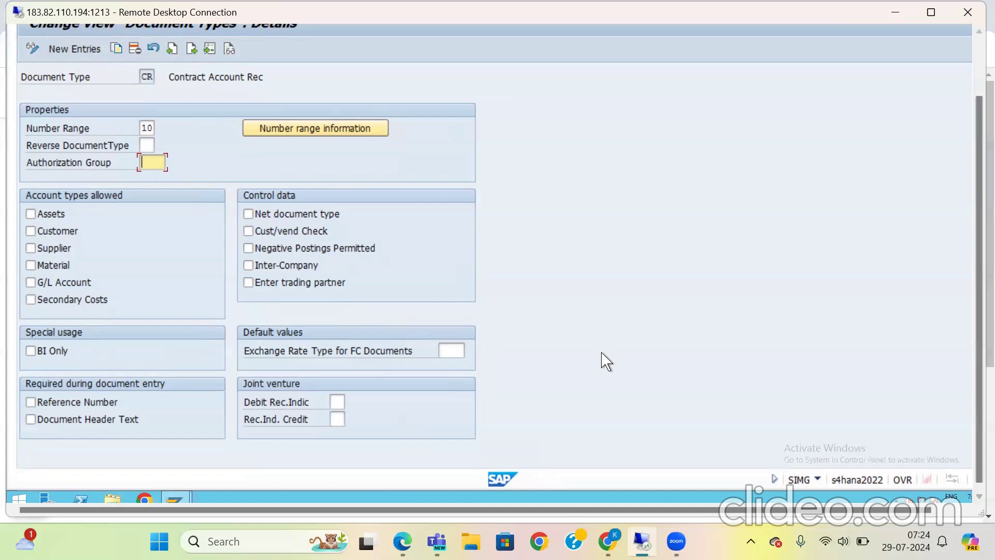
{"action": "left_click", "coordinate": [337, 400]}
{"action": "key", "text": "F4"}
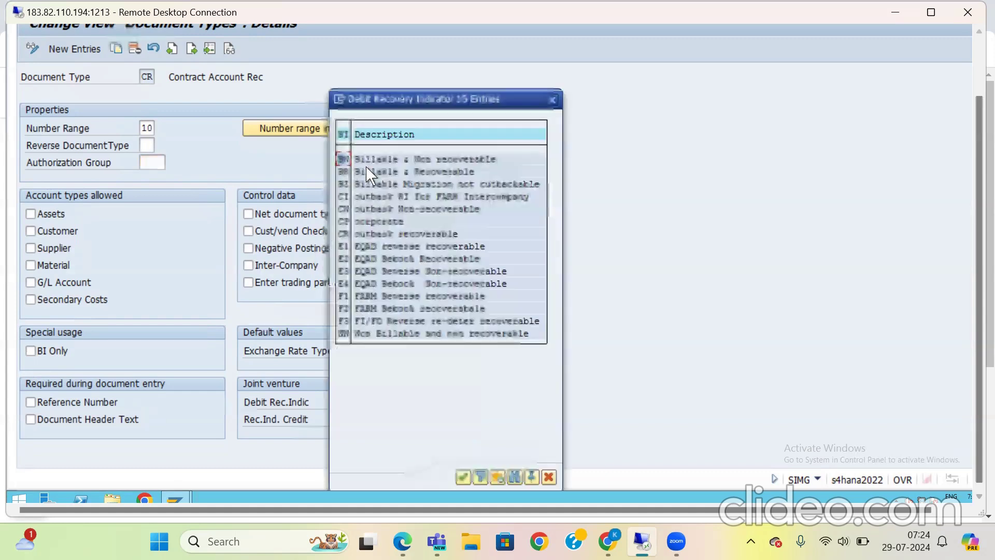
{"action": "left_click", "coordinate": [549, 477]}
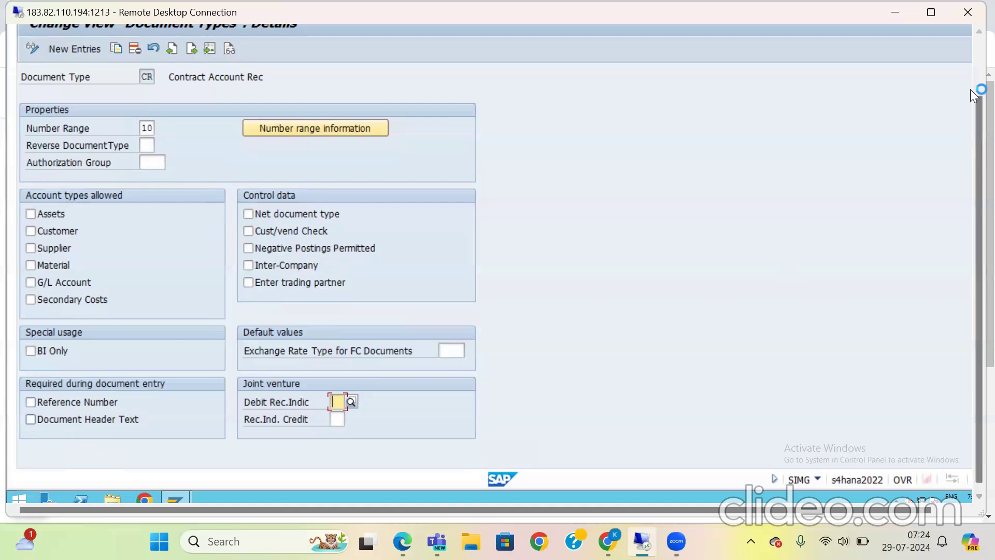
Step: Display the accounting document number range intervals of company code 2511 and return to the details of document type CR
{"action": "left_click", "coordinate": [976, 63]}
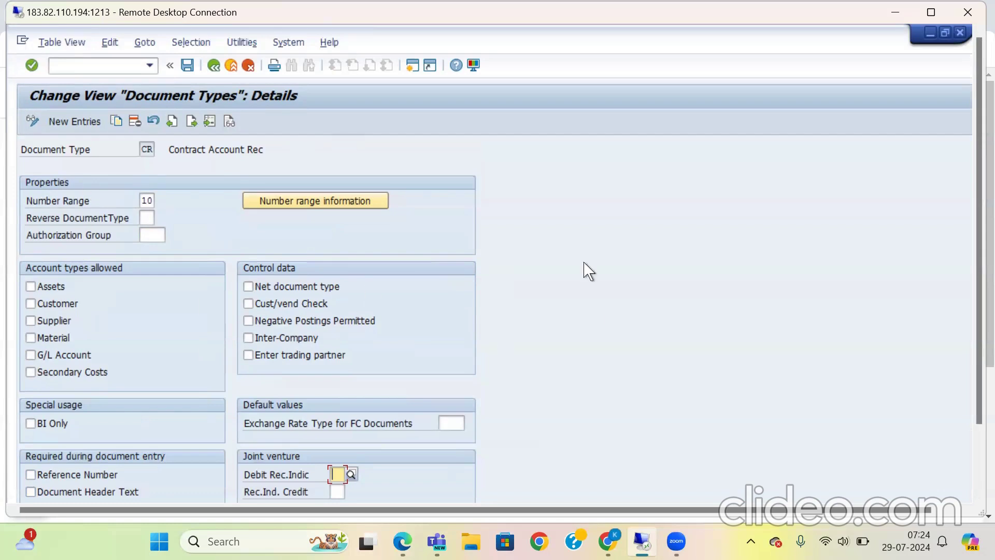
{"action": "left_click", "coordinate": [328, 207]}
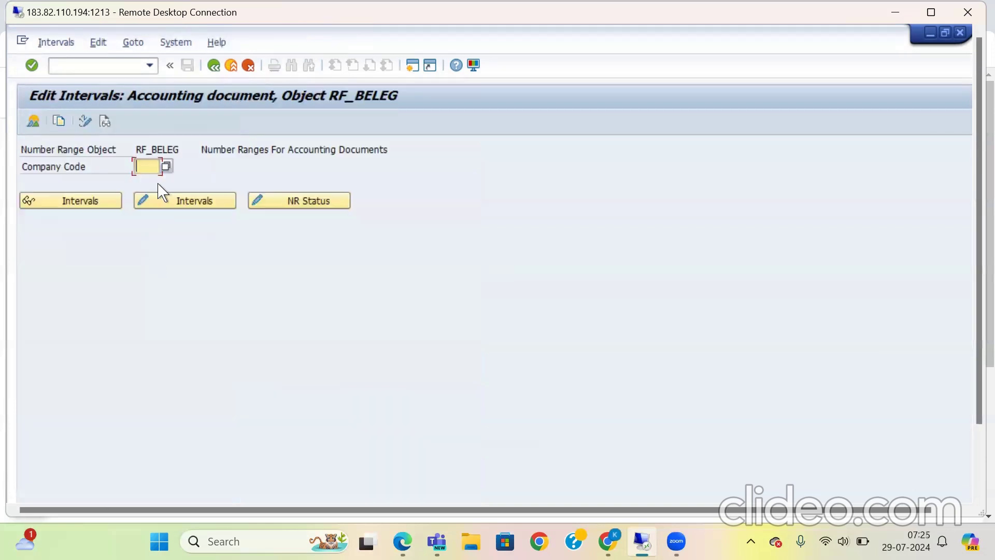
{"action": "type", "text": "2511"}
{"action": "left_click", "coordinate": [92, 204]}
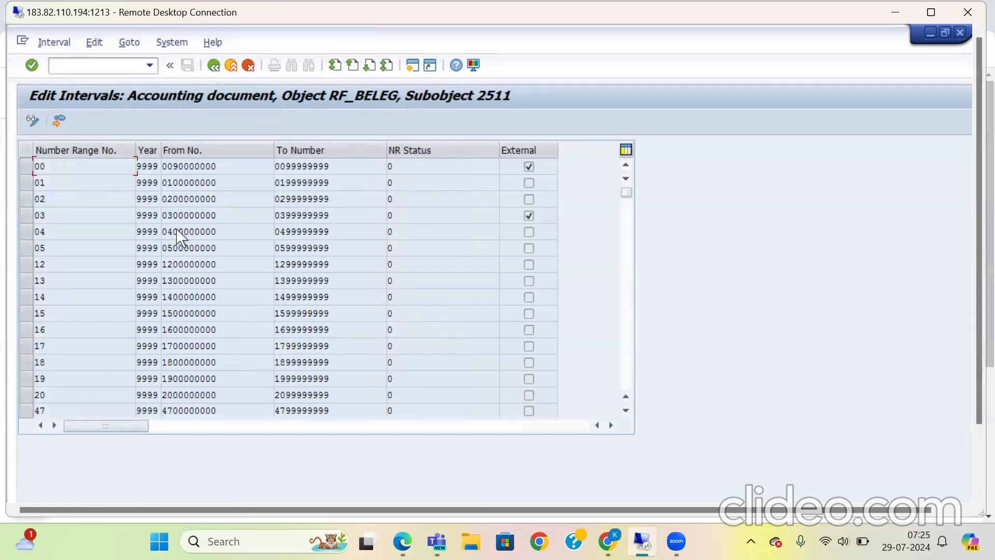
{"action": "left_click", "coordinate": [213, 68]}
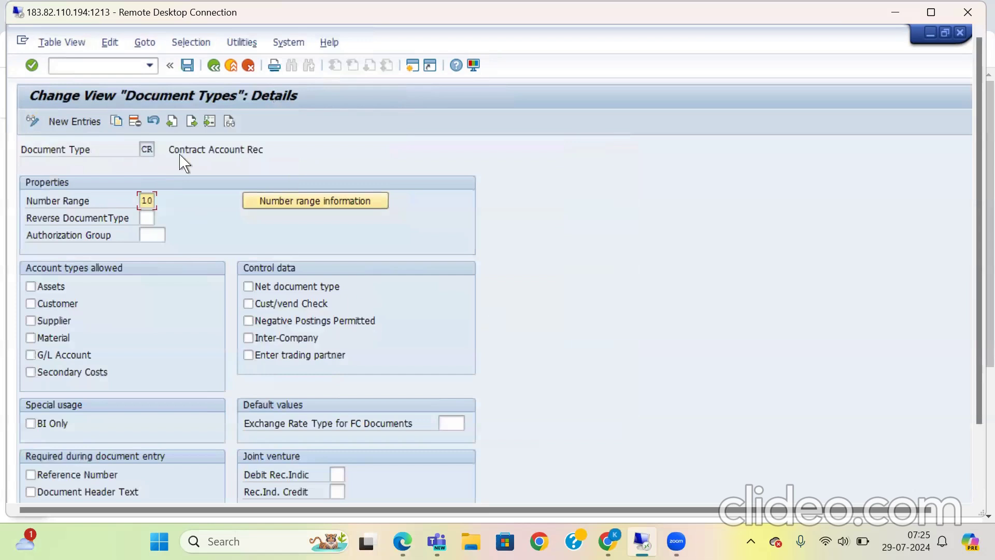
Step: Leave the document types and the IMG, and reopen the SAP Reference IMG through transaction spro
{"action": "left_click", "coordinate": [214, 66]}
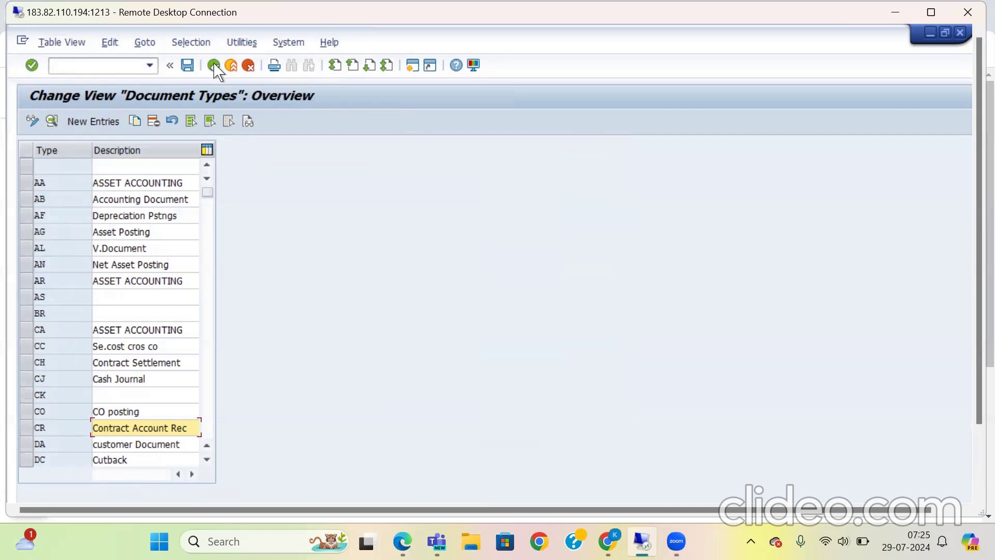
{"action": "key", "text": "Up"}
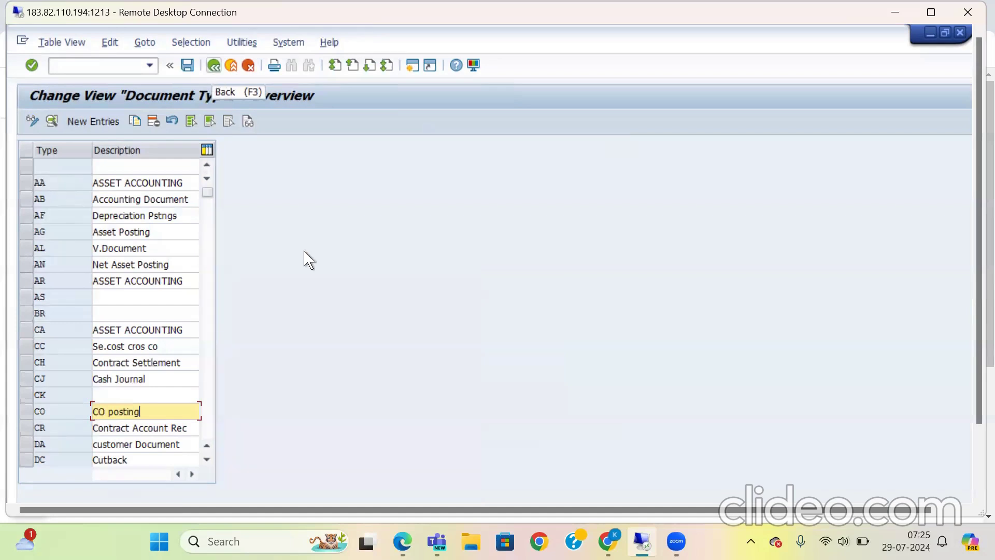
{"action": "left_click", "coordinate": [214, 67]}
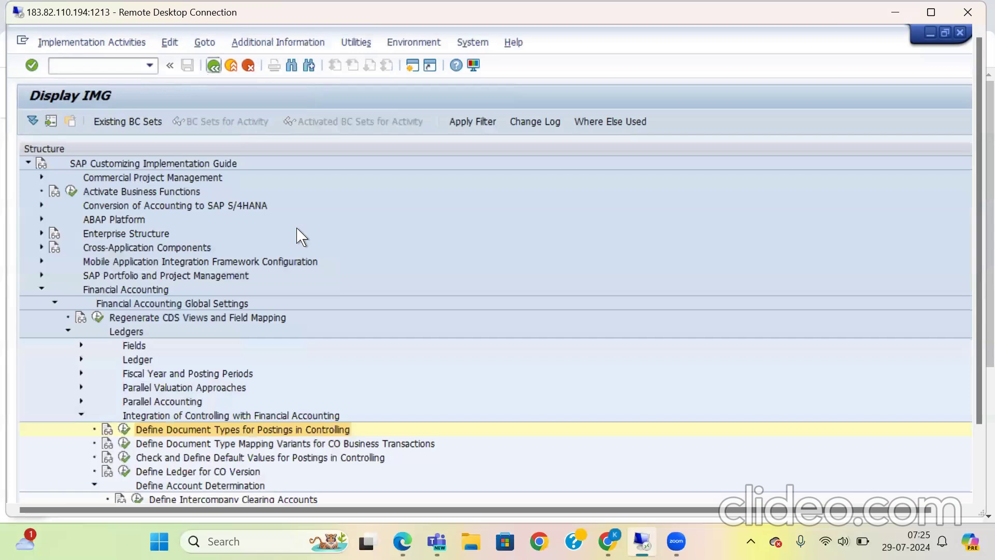
{"action": "key", "text": "shift+F3"}
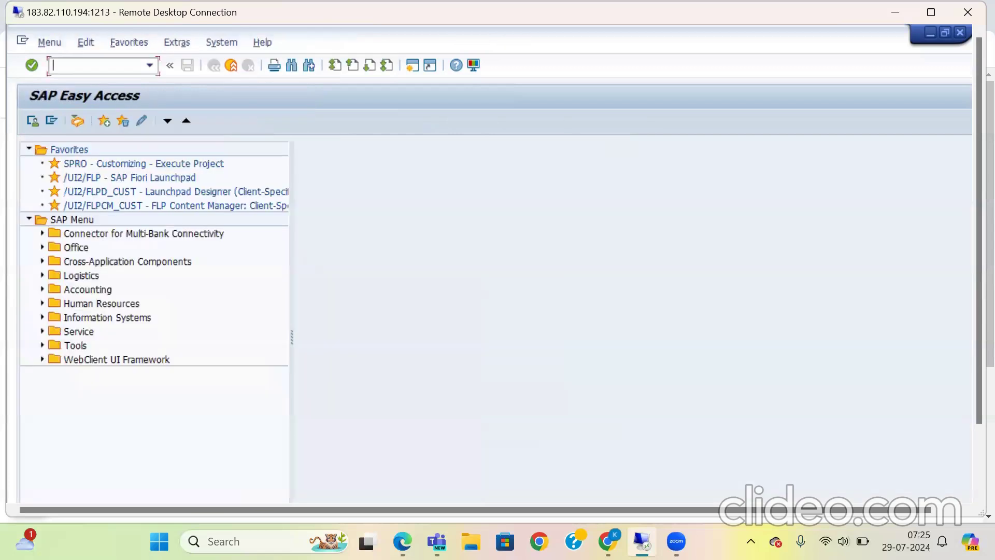
{"action": "type", "text": "spro"}
{"action": "key", "text": "Return"}
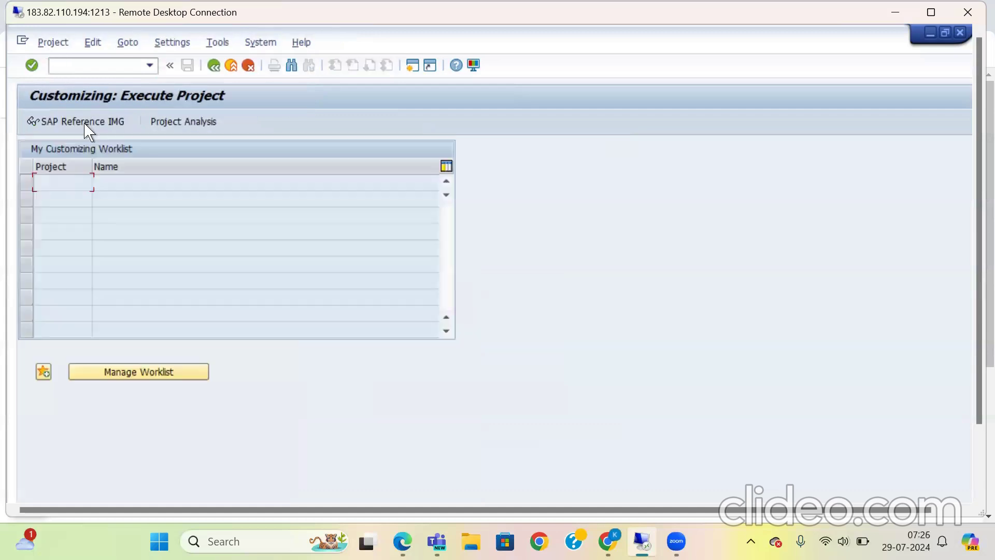
{"action": "left_click", "coordinate": [85, 123]}
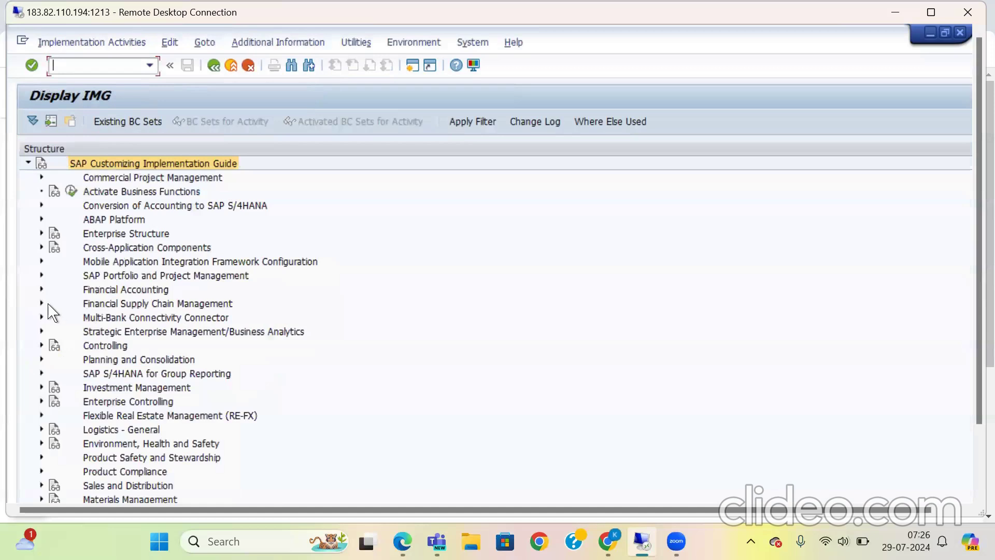
Step: Open Define Document Type Mapping Variants for CO Business Transactions under the Ledgers node of Financial Accounting Global Settings, in Integration of Controlling with Financial Accounting
{"action": "left_click", "coordinate": [41, 289]}
{"action": "left_click", "coordinate": [55, 304]}
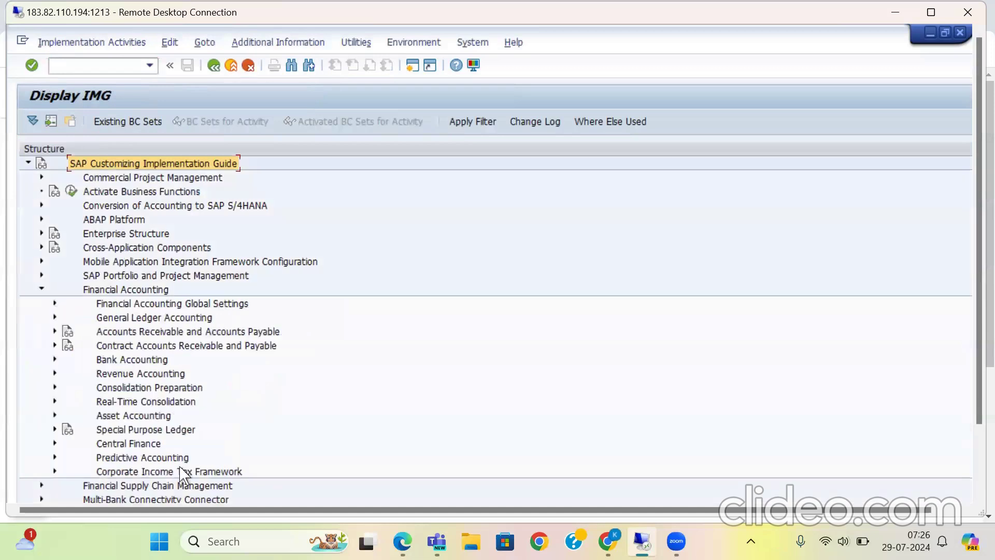
{"action": "left_click", "coordinate": [68, 331]}
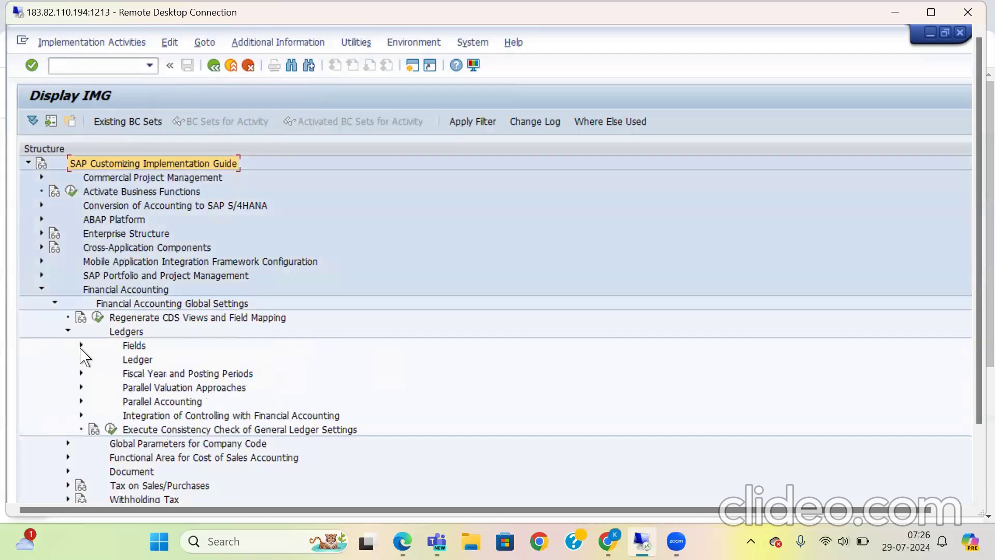
{"action": "left_click", "coordinate": [81, 415]}
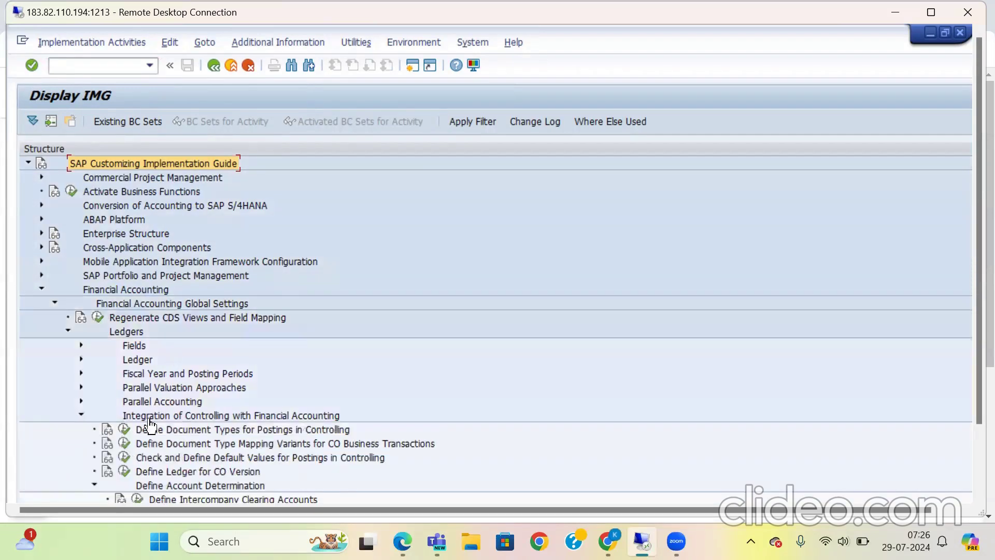
{"action": "left_click", "coordinate": [124, 443]}
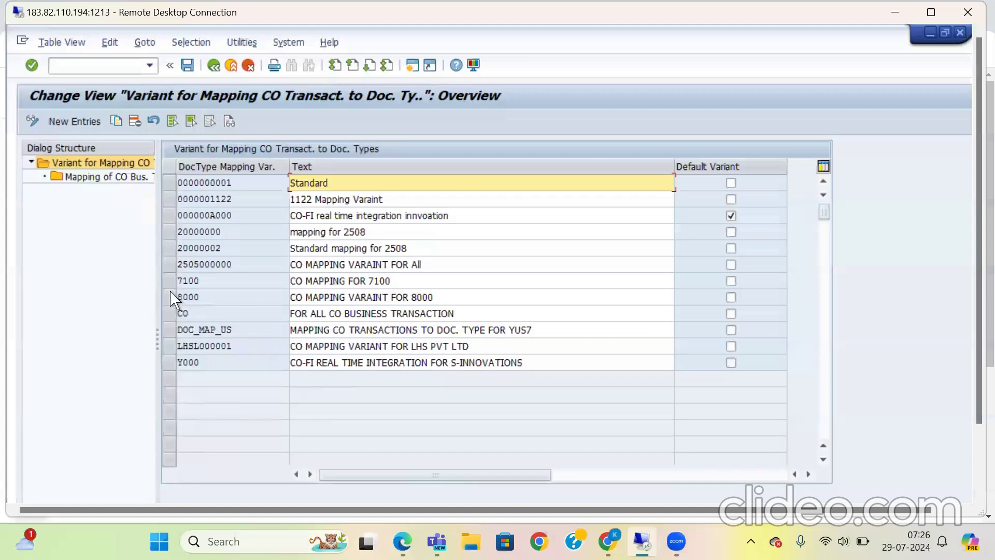
{"action": "left_click", "coordinate": [169, 264]}
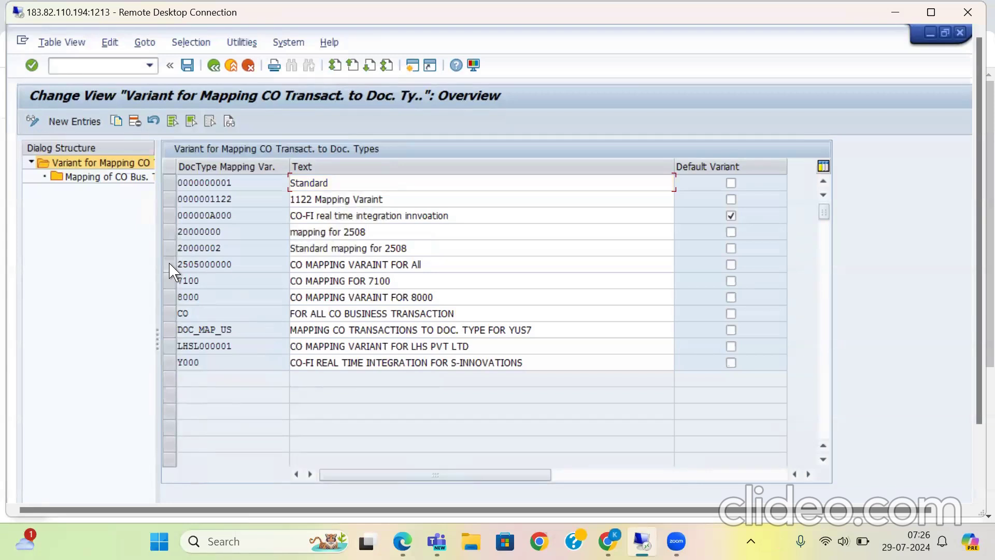
{"action": "left_click", "coordinate": [170, 265]}
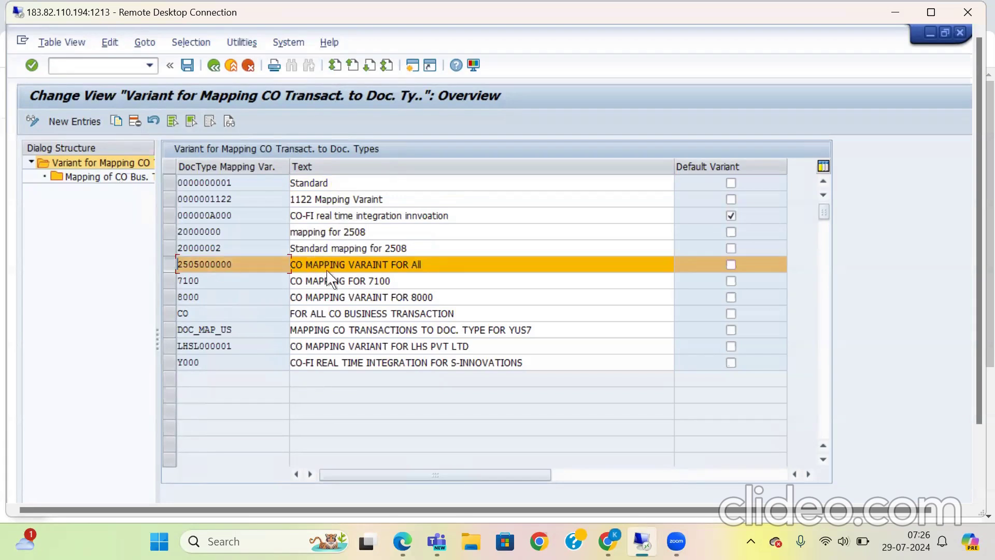
{"action": "double_click", "coordinate": [102, 161]}
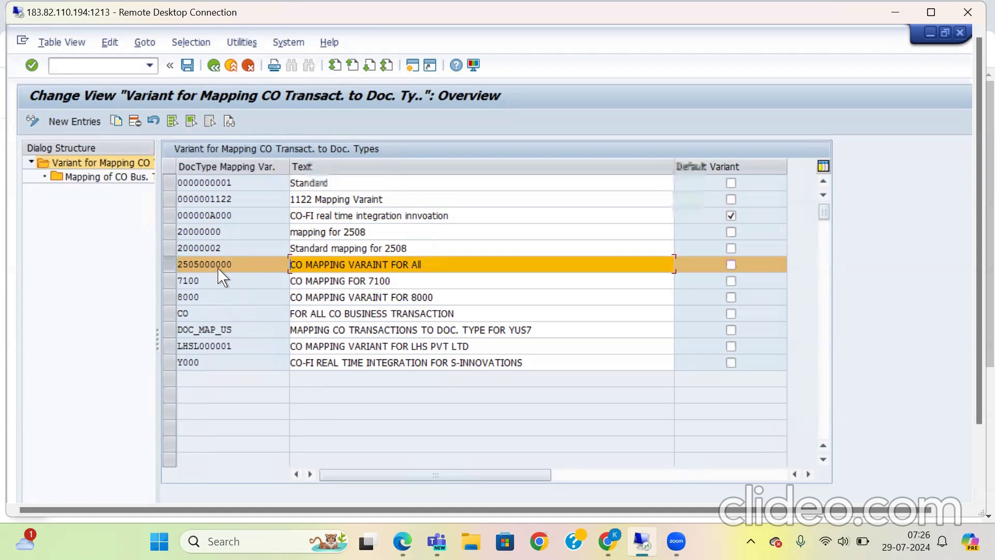
{"action": "left_click_drag", "start_coordinate": [213, 266], "coordinate": [178, 265]}
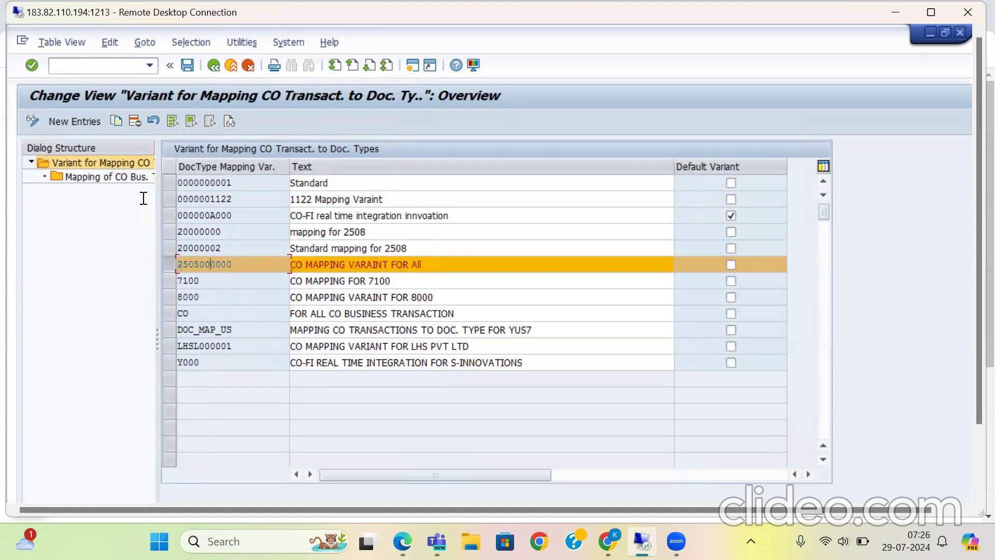
{"action": "double_click", "coordinate": [129, 180]}
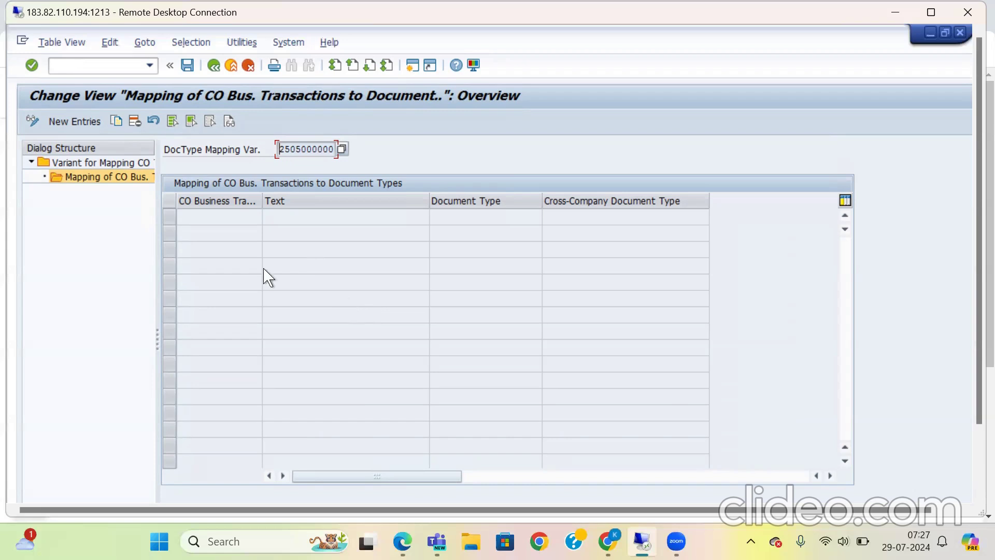
{"action": "left_click", "coordinate": [214, 66]}
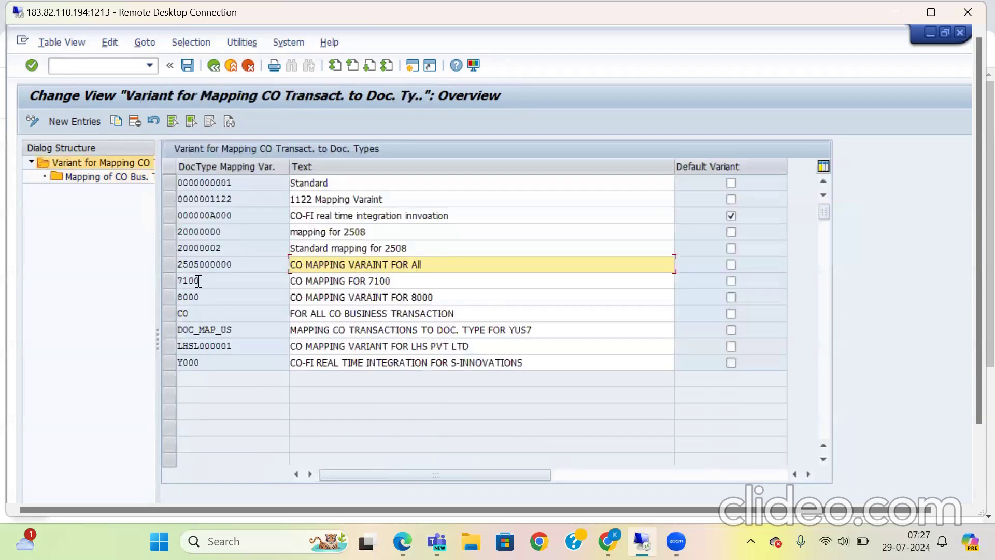
{"action": "left_click", "coordinate": [169, 264]}
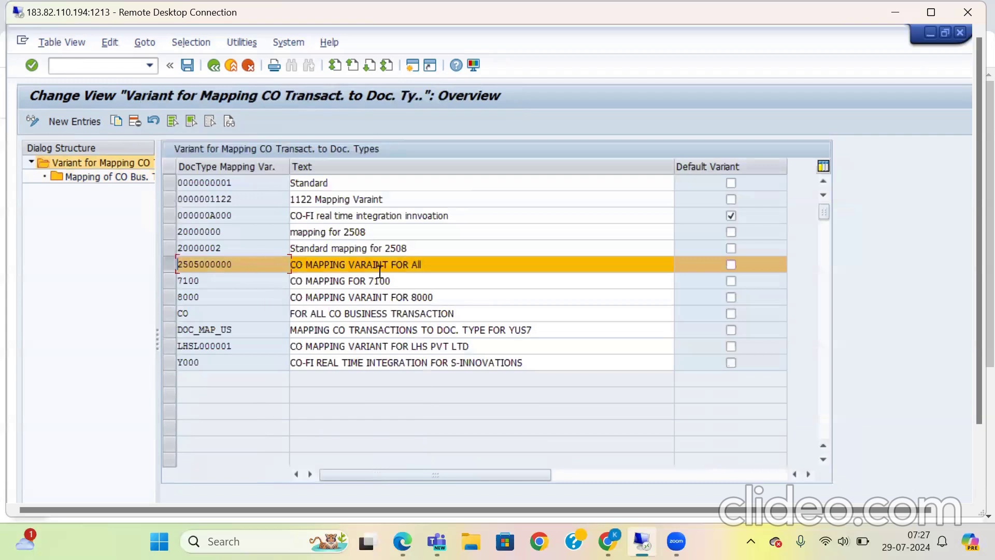
{"action": "left_click", "coordinate": [336, 265]}
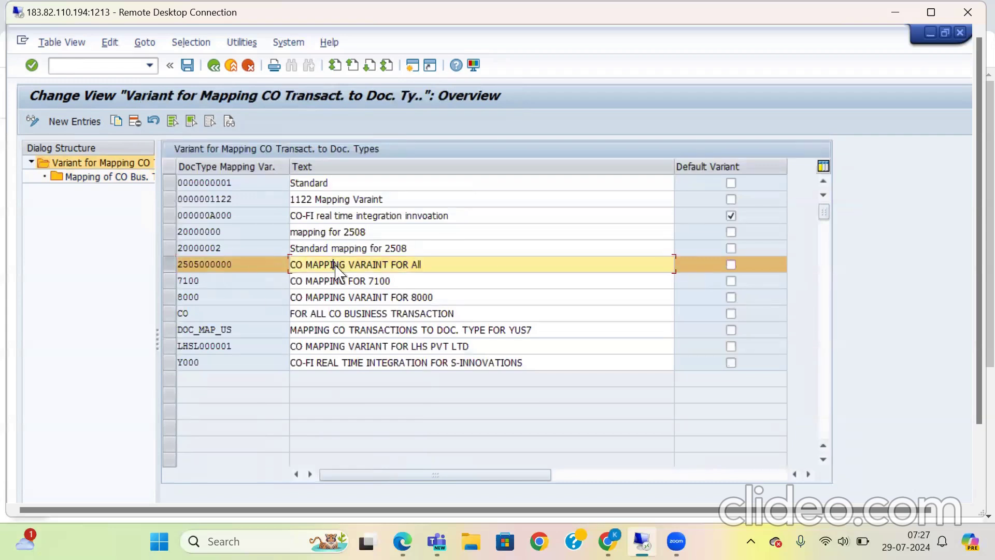
{"action": "left_click", "coordinate": [130, 164]}
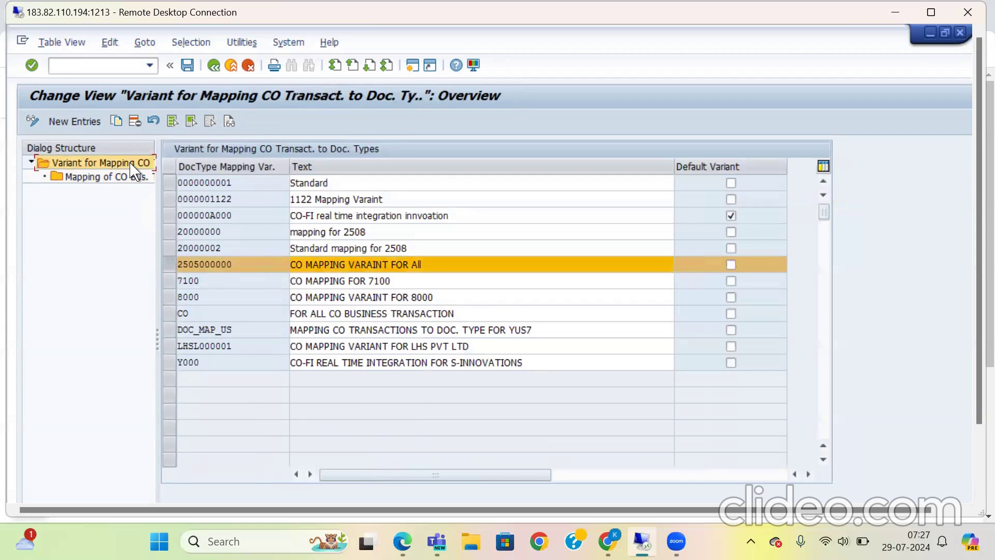
{"action": "double_click", "coordinate": [103, 179]}
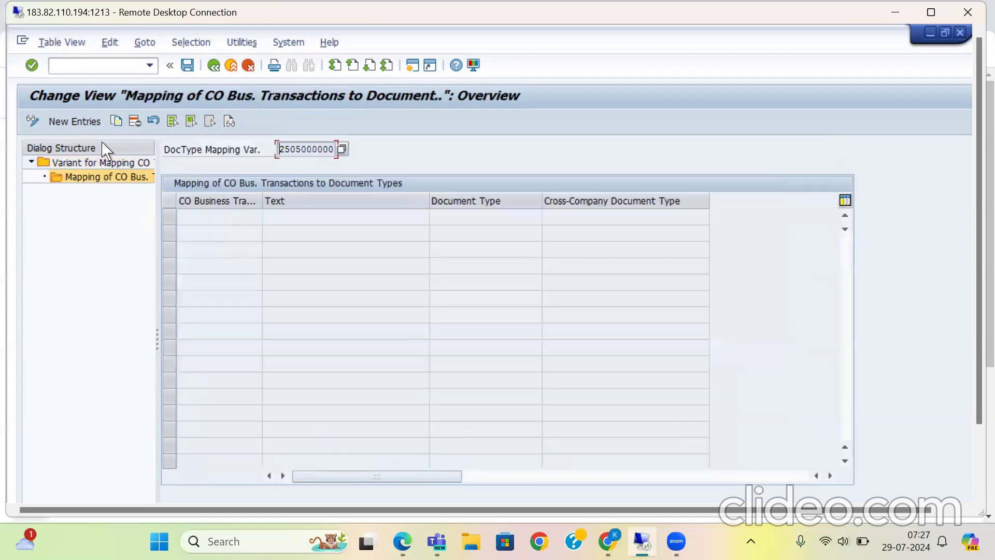
{"action": "left_click", "coordinate": [87, 123]}
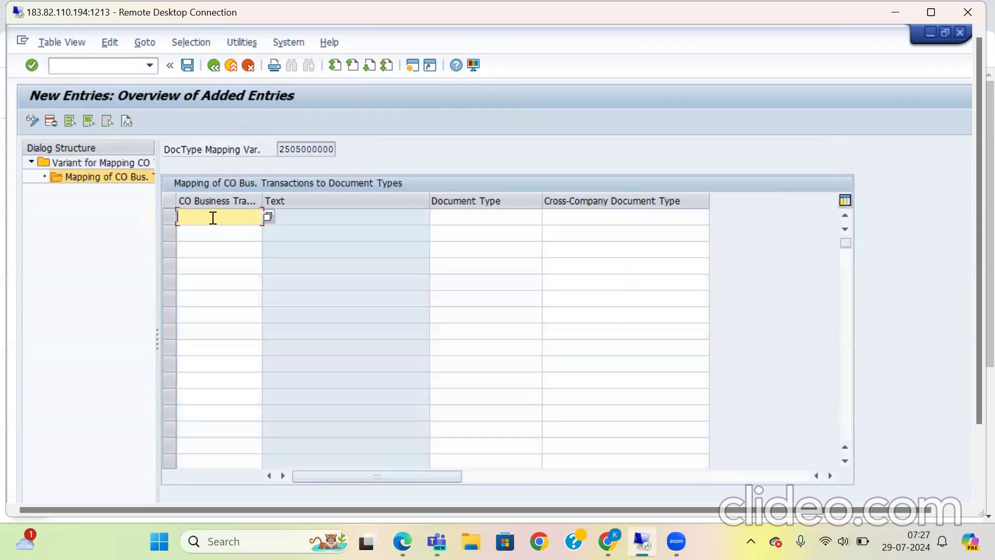
Step: Map CO business transaction CPPA to document type CO and cross-company document type CO
{"action": "type", "text": "cppa"}
{"action": "key", "text": "Return"}
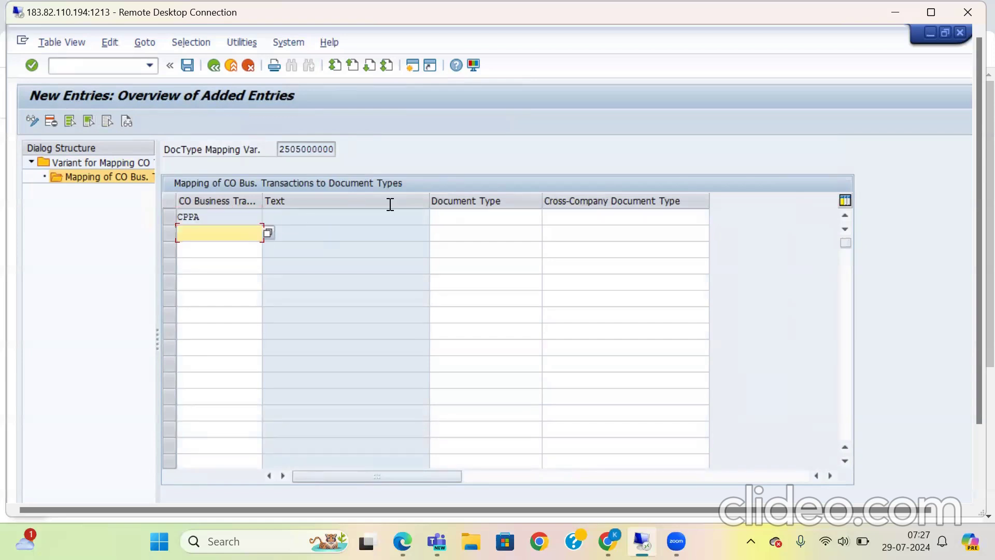
{"action": "left_click", "coordinate": [482, 216]}
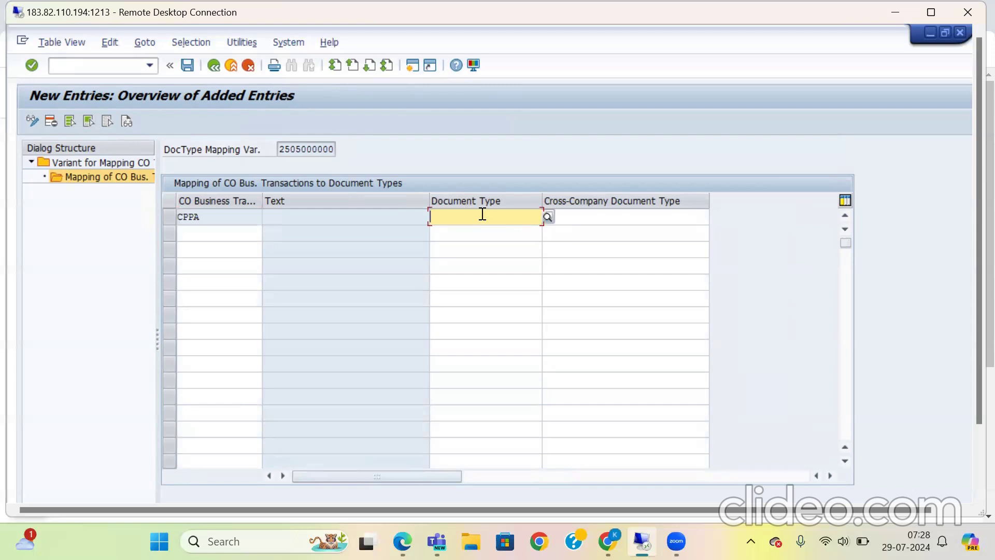
{"action": "type", "text": "C"}
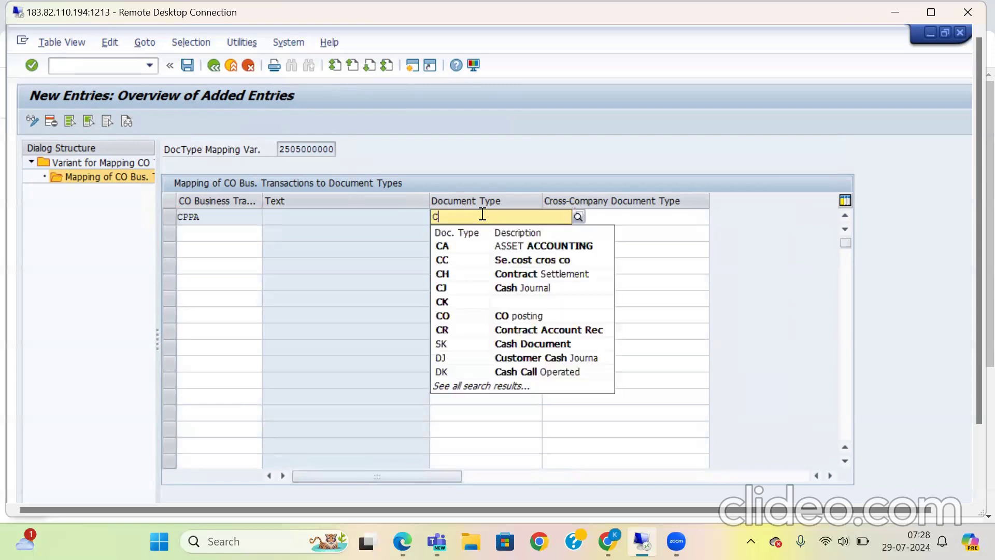
{"action": "left_click", "coordinate": [462, 317]}
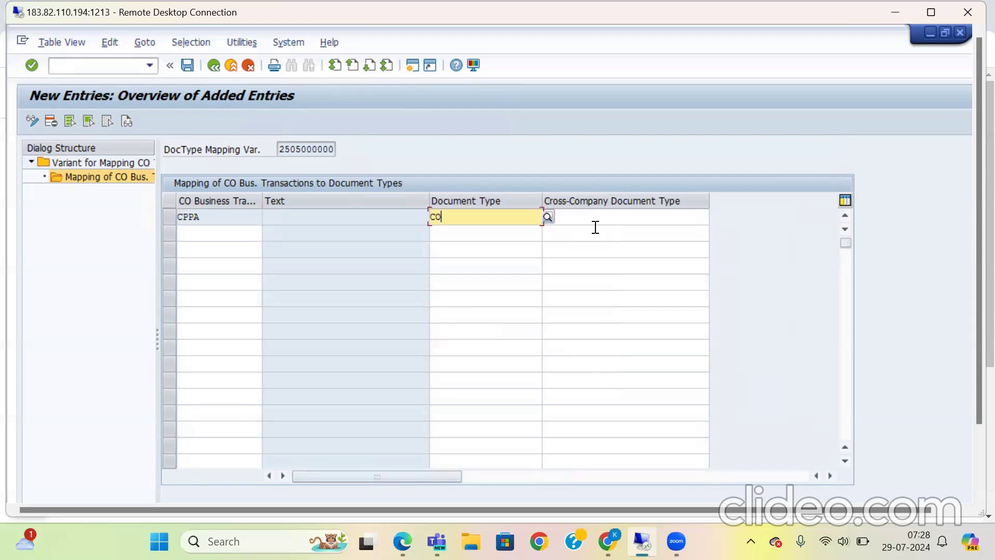
{"action": "key", "text": "Tab"}
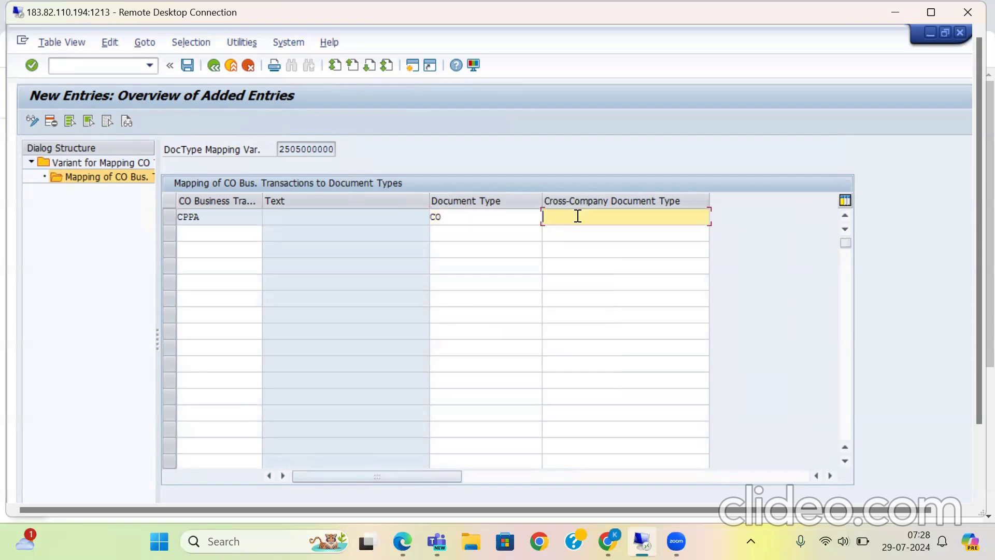
{"action": "type", "text": "co"}
{"action": "key", "text": "Return"}
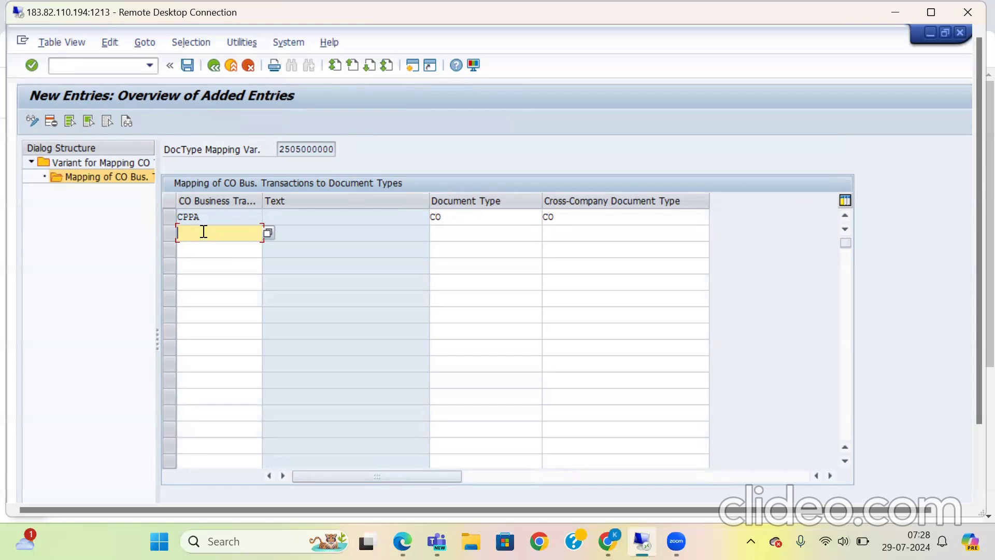
Step: Map CO business transaction GPDP to document type CO and cross-company document type CO
{"action": "type", "text": "gpdp"}
{"action": "left_click", "coordinate": [478, 242]}
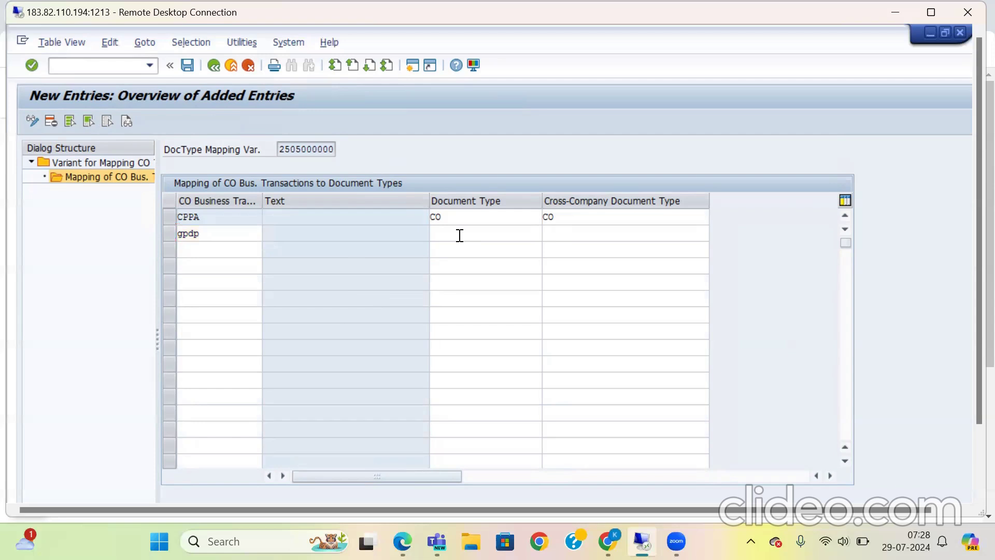
{"action": "key", "text": "Return"}
{"action": "left_click", "coordinate": [459, 234]}
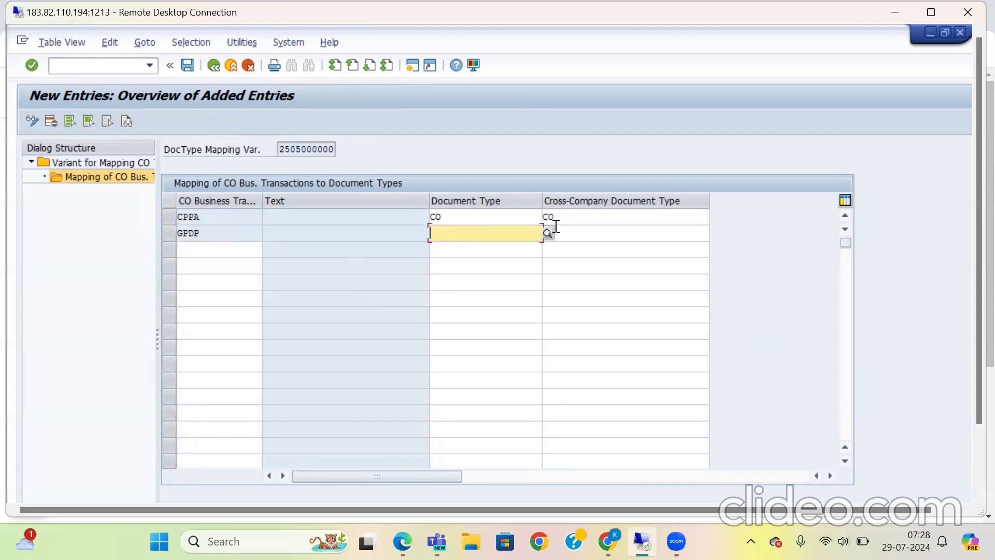
{"action": "type", "text": "co"}
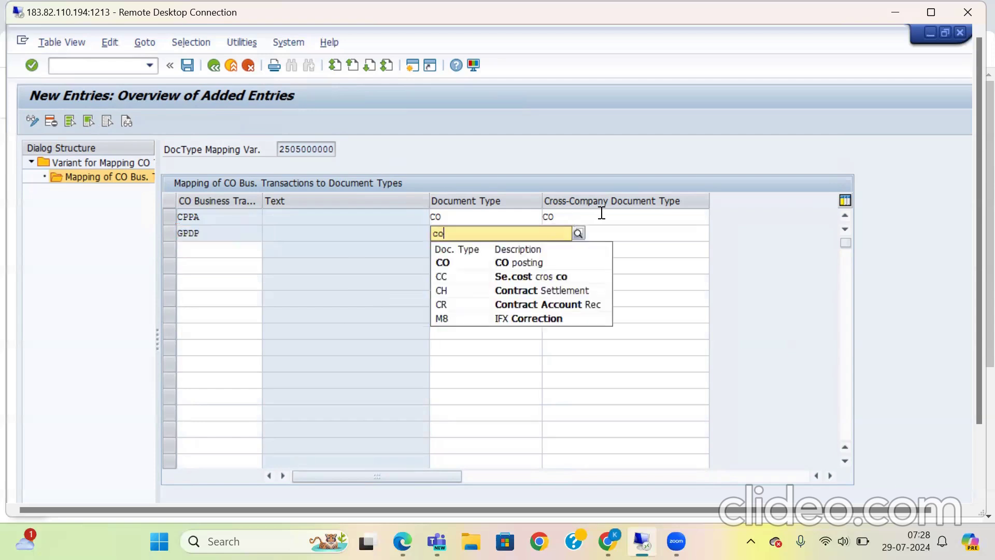
{"action": "left_click", "coordinate": [473, 263]}
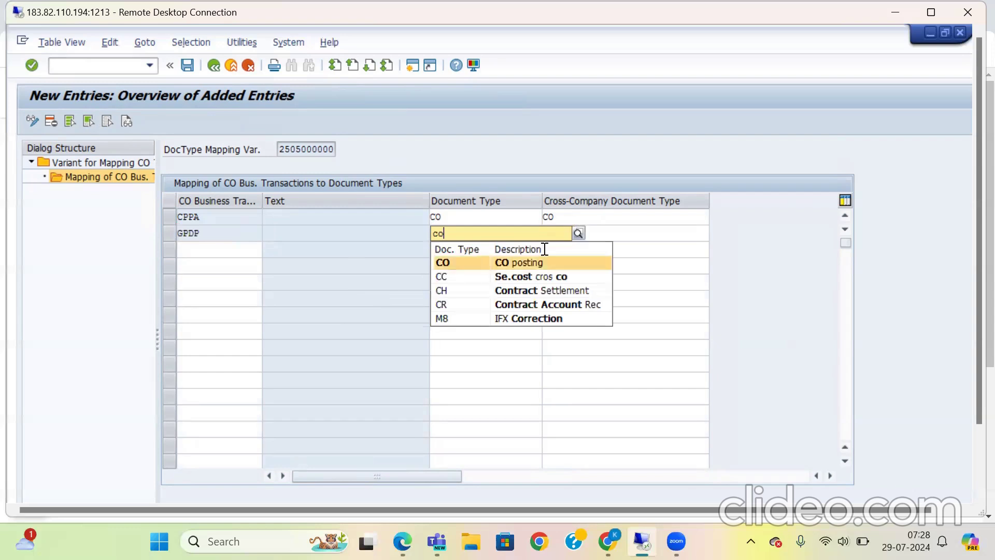
{"action": "left_click", "coordinate": [596, 225]}
{"action": "type", "text": "co"}
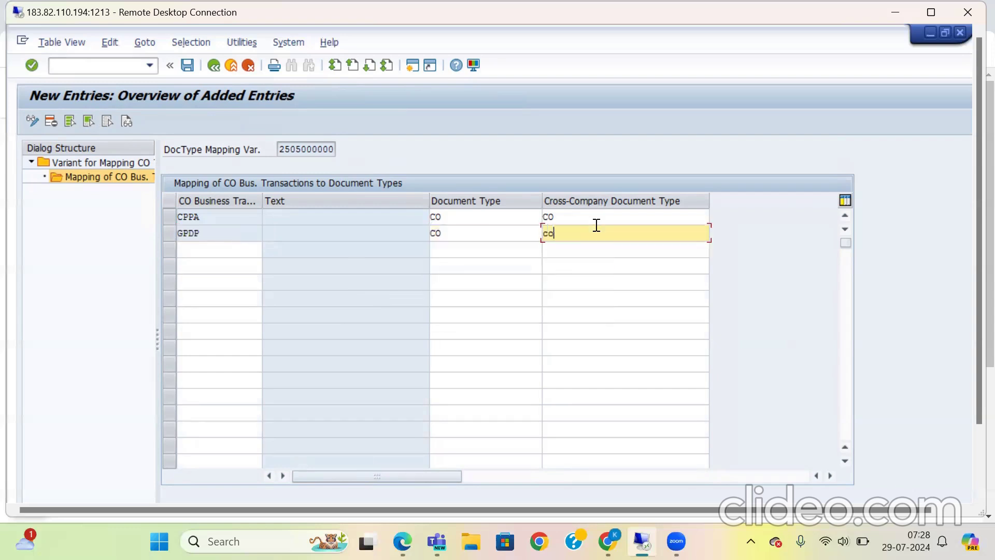
{"action": "key", "text": "Return"}
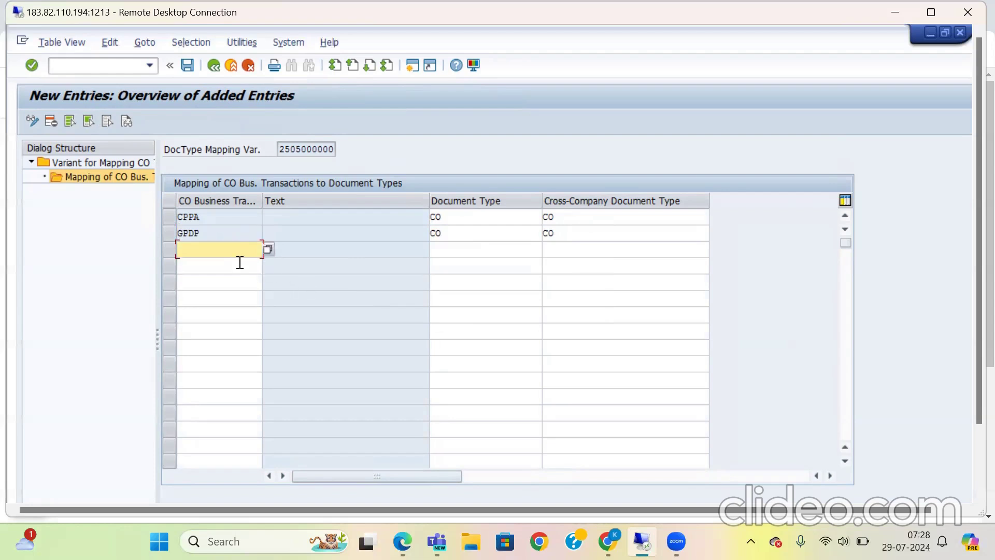
Step: Add a mapping for CO business transaction GPDS with CO as both document type and cross-company document type
{"action": "type", "text": "g"}
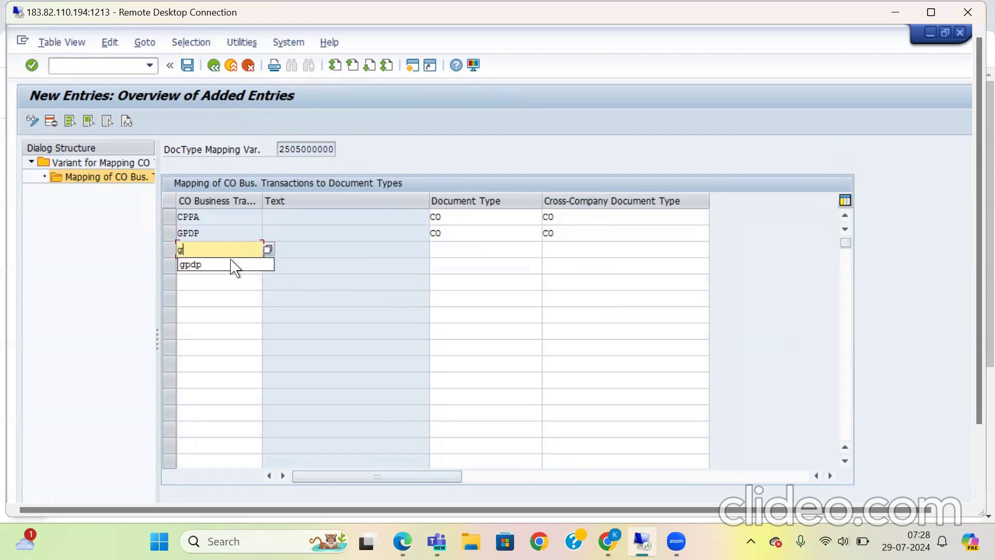
{"action": "type", "text": "pds"}
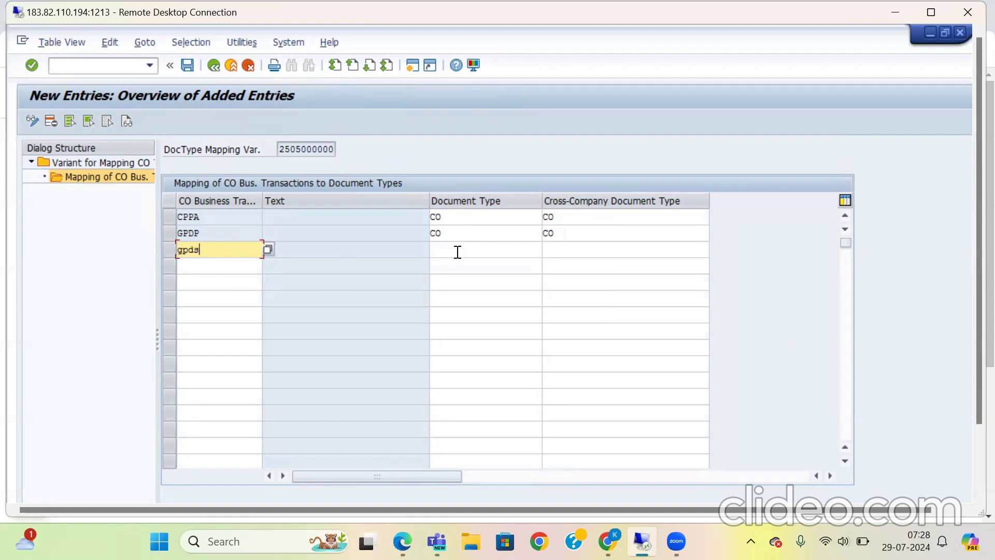
{"action": "left_click", "coordinate": [457, 251]}
{"action": "type", "text": "co"}
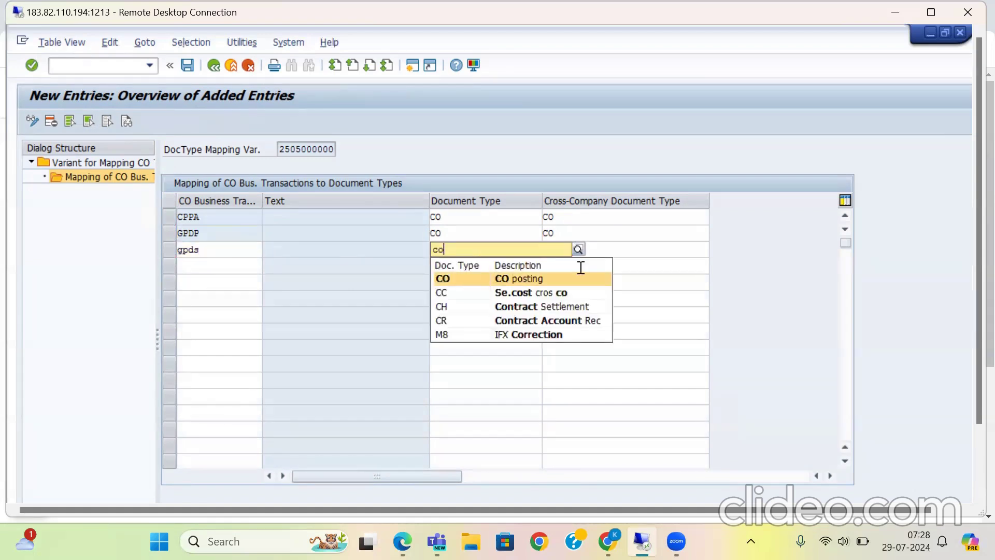
{"action": "key", "text": "Return"}
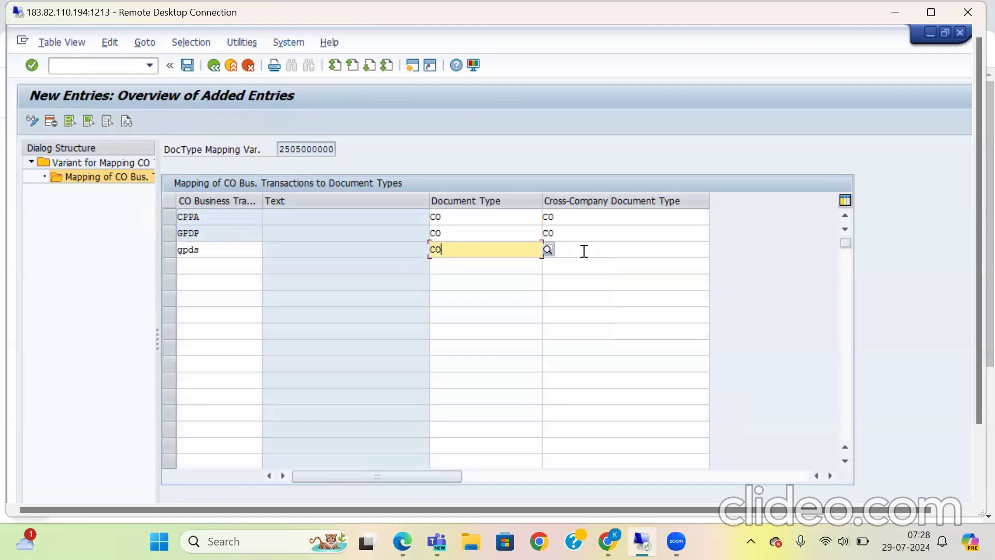
{"action": "left_click", "coordinate": [584, 251]}
{"action": "type", "text": "cp"}
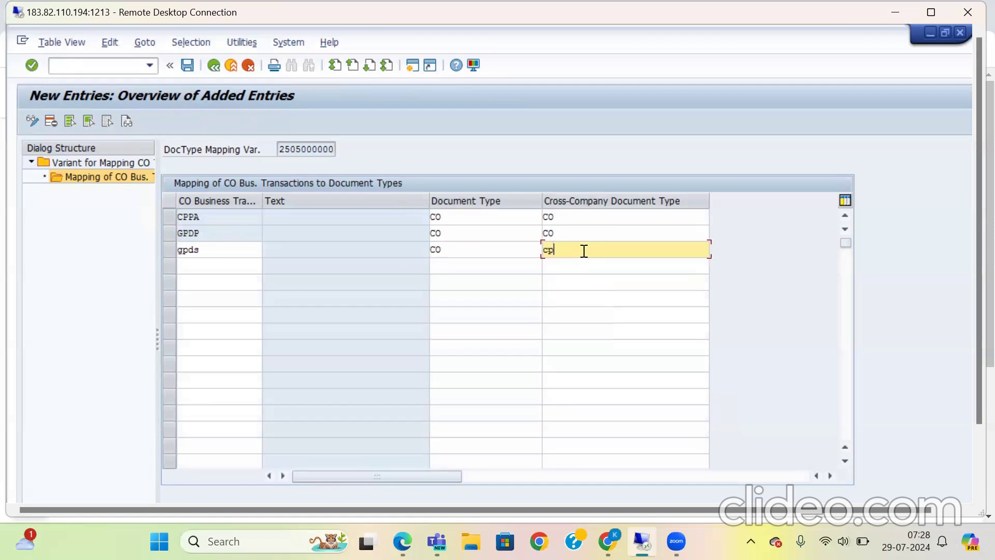
{"action": "key", "text": "BackSpace"}
{"action": "type", "text": "o"}
{"action": "key", "text": "Return"}
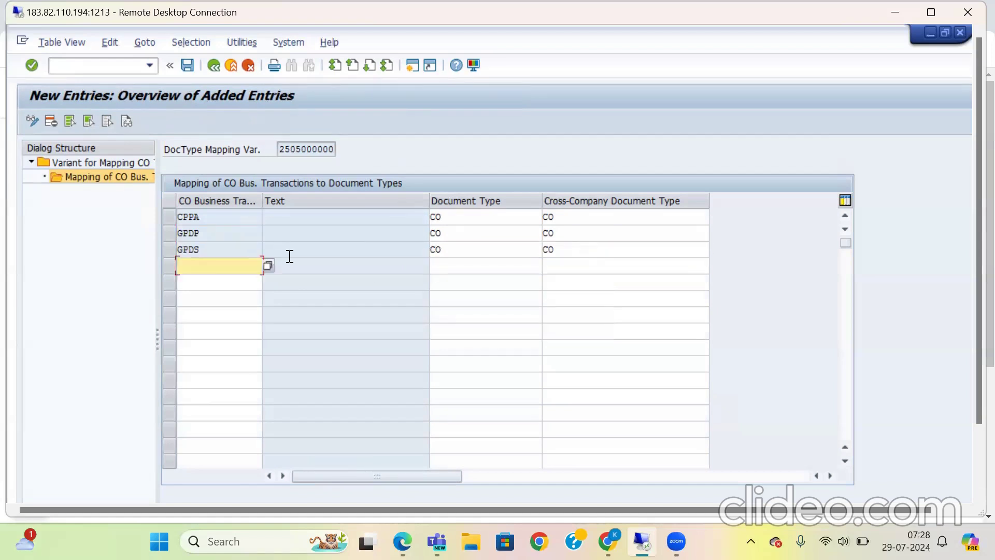
{"action": "left_click", "coordinate": [269, 266]}
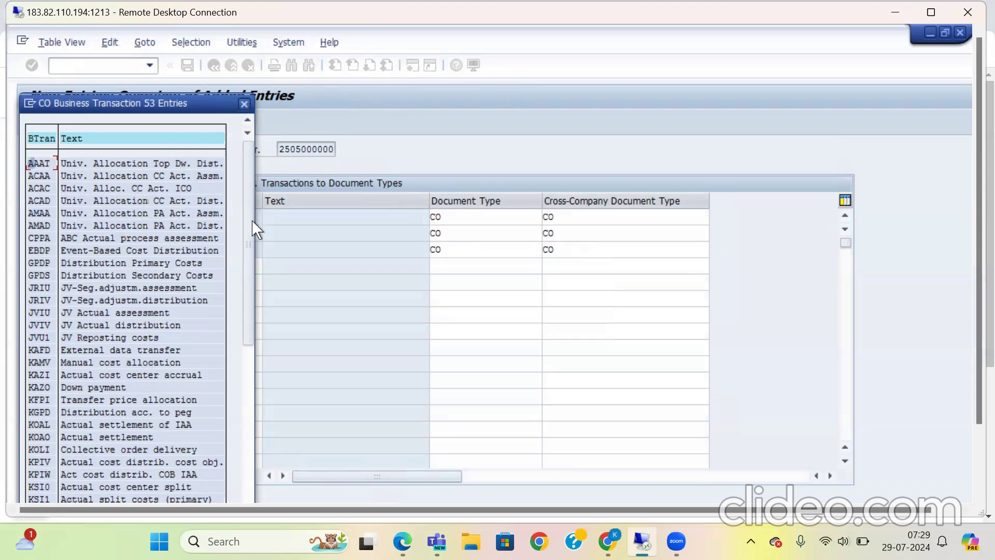
{"action": "left_click", "coordinate": [251, 101]}
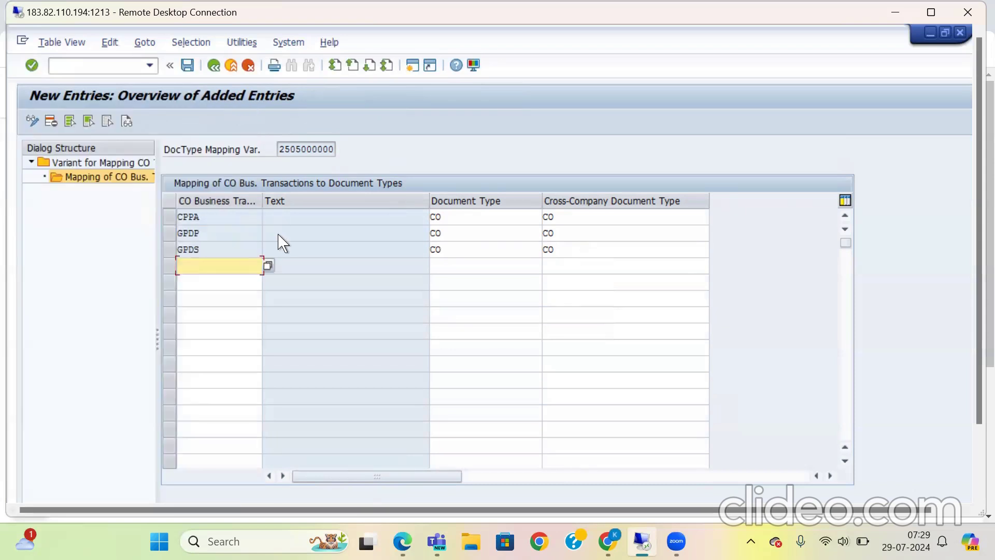
{"action": "left_click", "coordinate": [188, 71]}
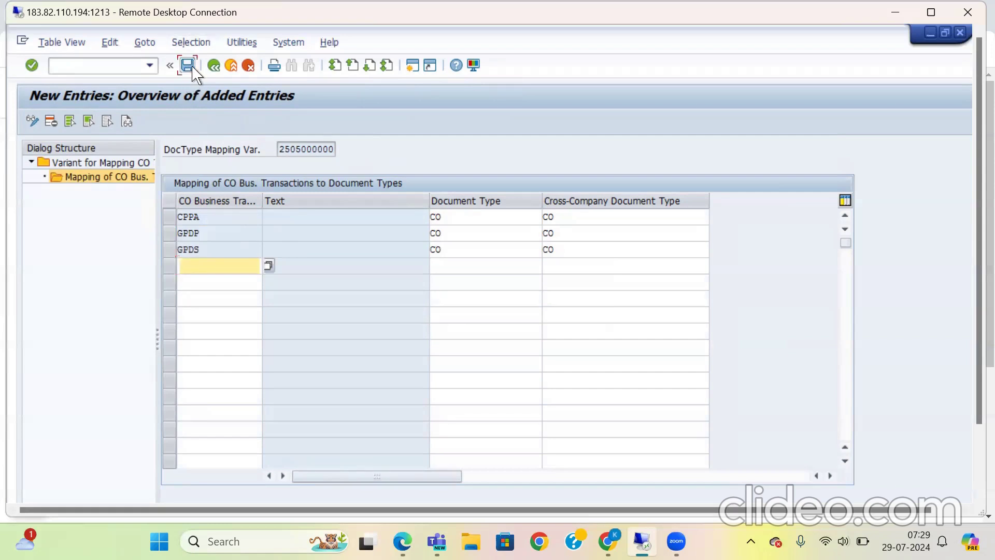
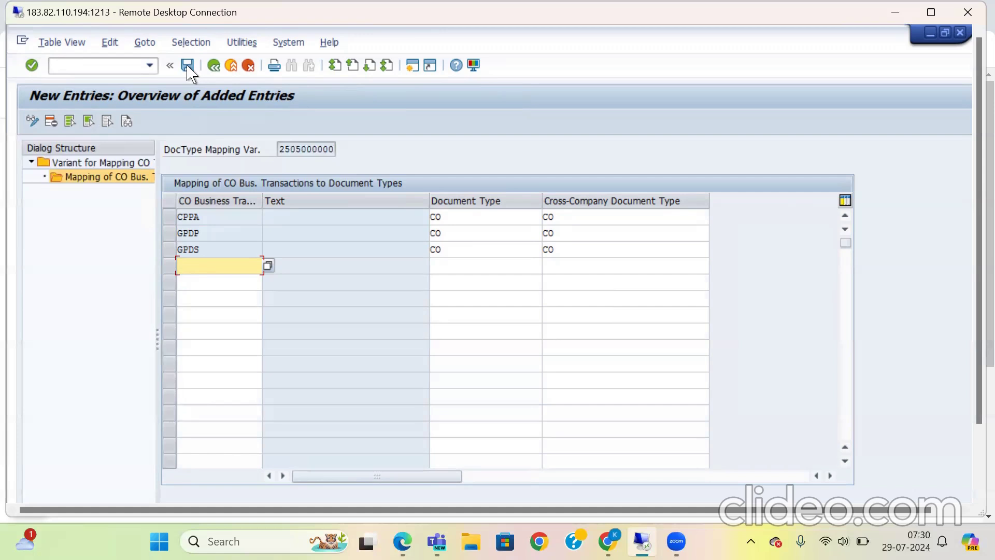
Step: Leave the document type mapping variants and open the activity Check and Define Default Values for Postings in Controlling
{"action": "left_click", "coordinate": [214, 68]}
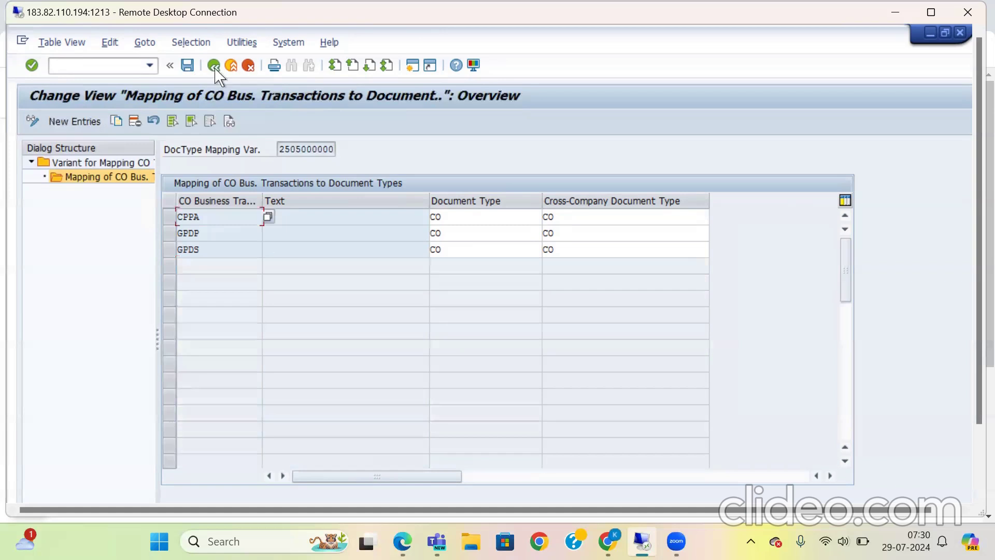
{"action": "left_click", "coordinate": [214, 68]}
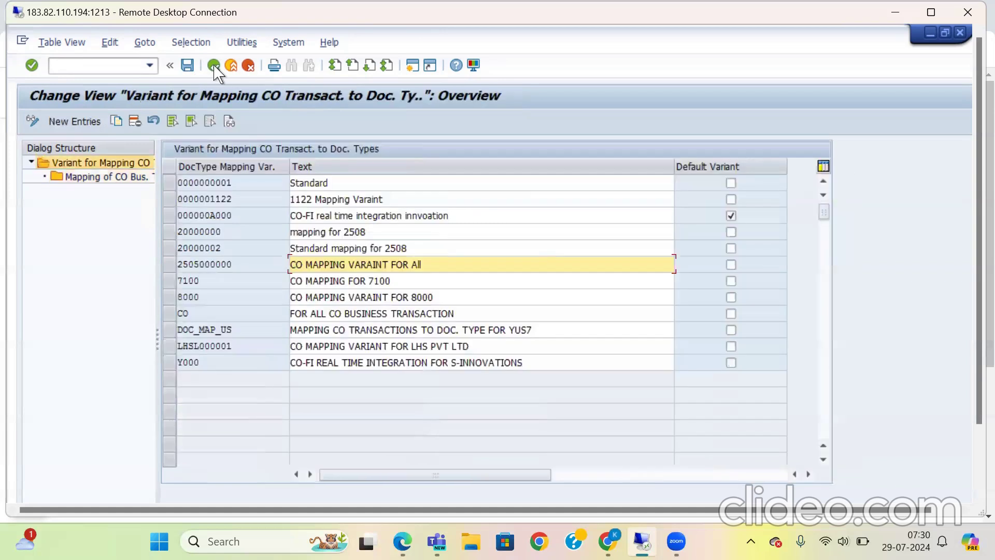
{"action": "left_click", "coordinate": [220, 70]}
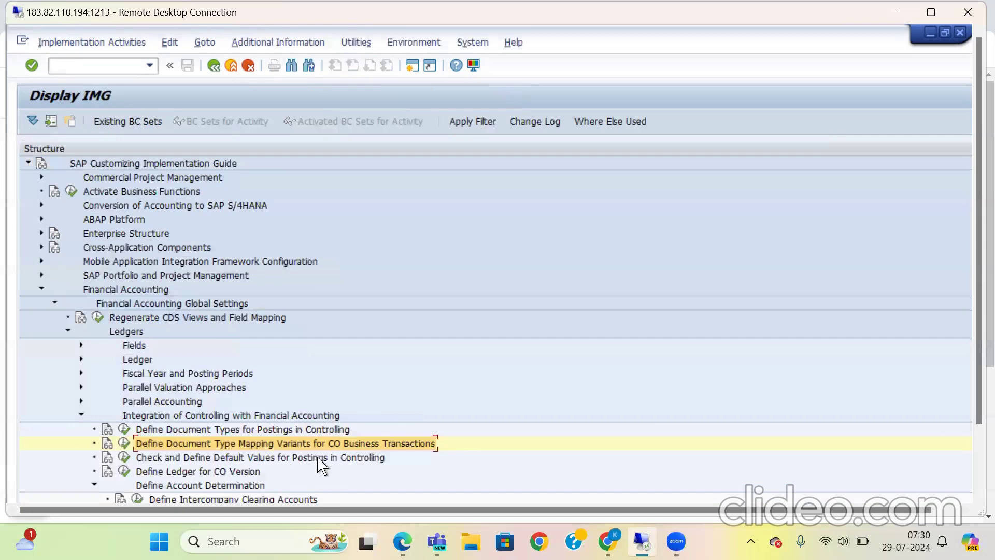
{"action": "left_click", "coordinate": [124, 457]}
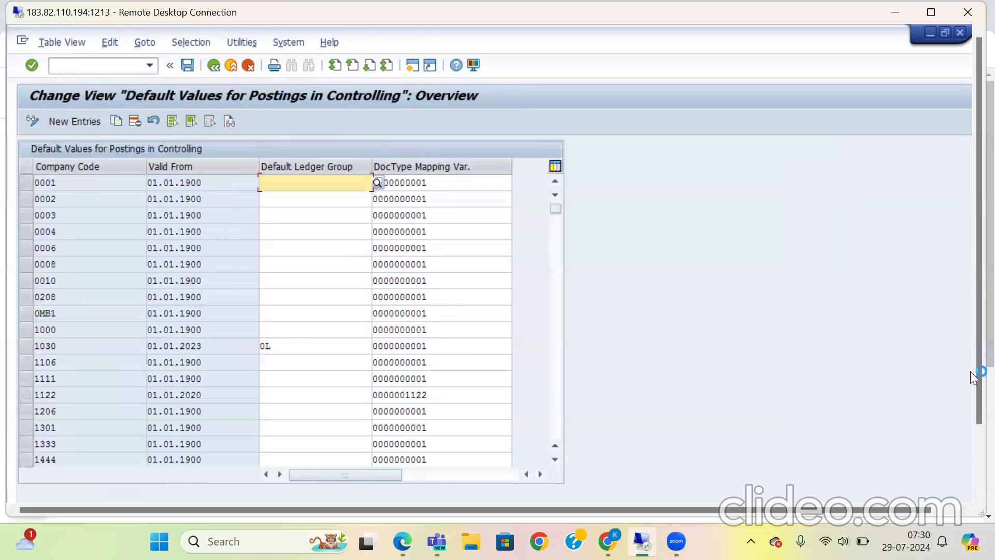
Step: Look up company code 2511 in the list of default values for postings in Controlling
{"action": "left_click", "coordinate": [972, 470]}
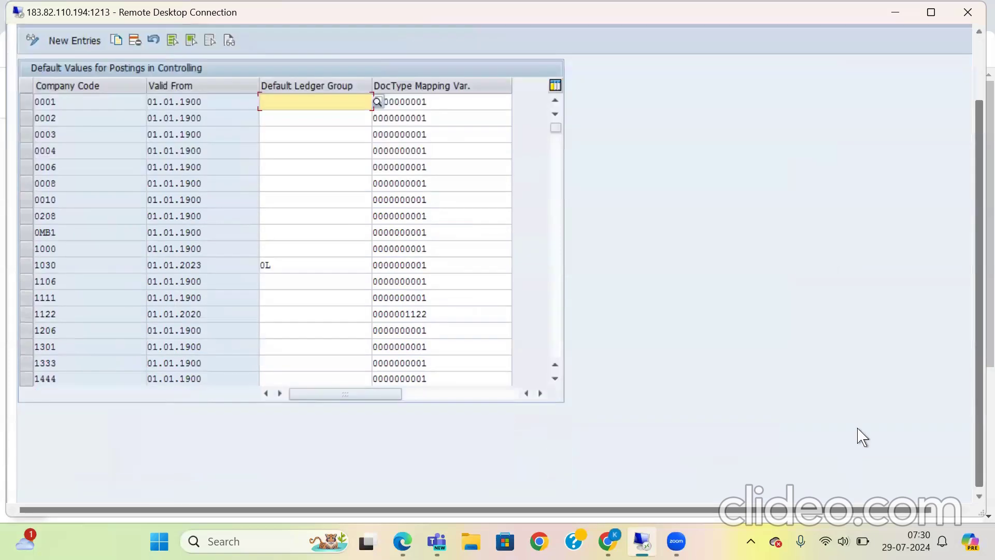
{"action": "left_click", "coordinate": [207, 444]}
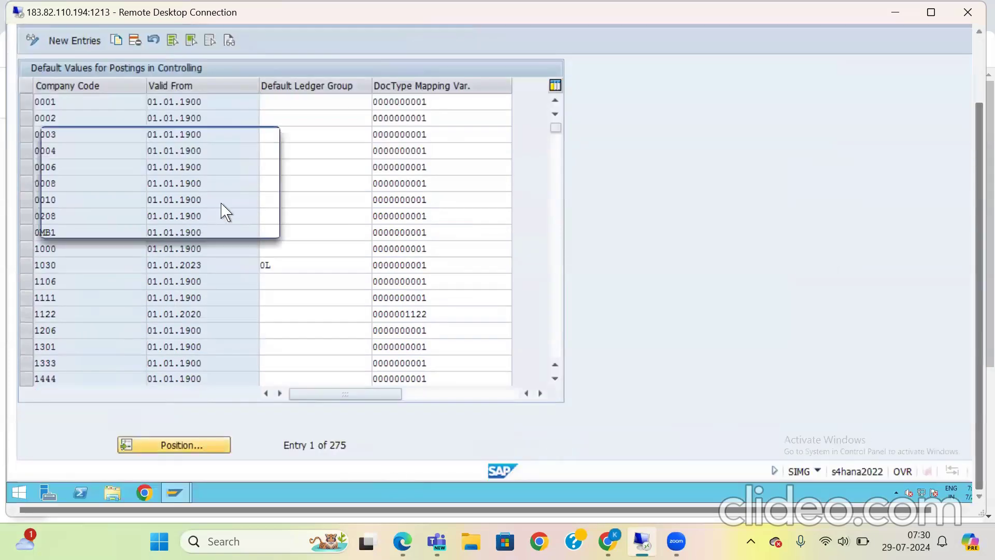
{"action": "type", "text": "2511"}
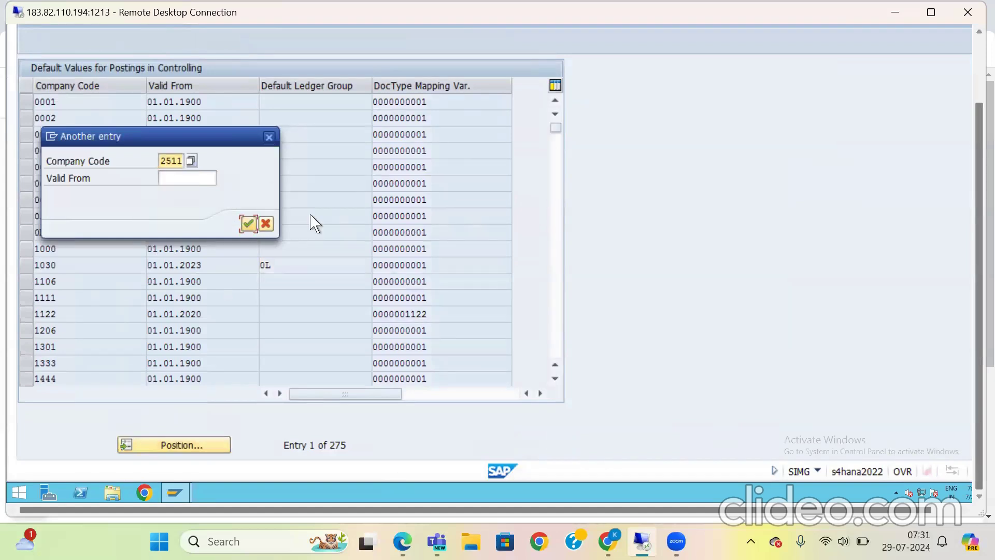
{"action": "left_click", "coordinate": [249, 225]}
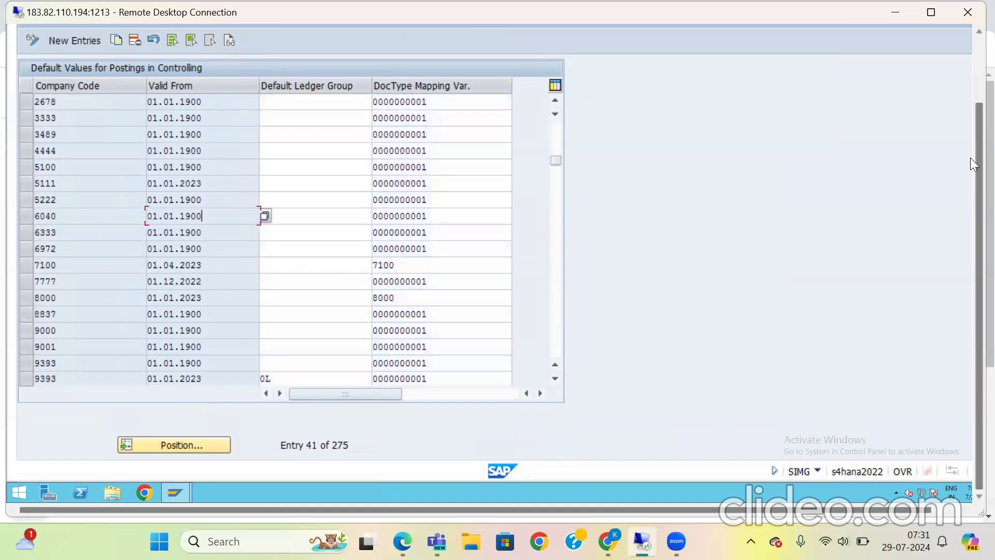
{"action": "left_click", "coordinate": [976, 62]}
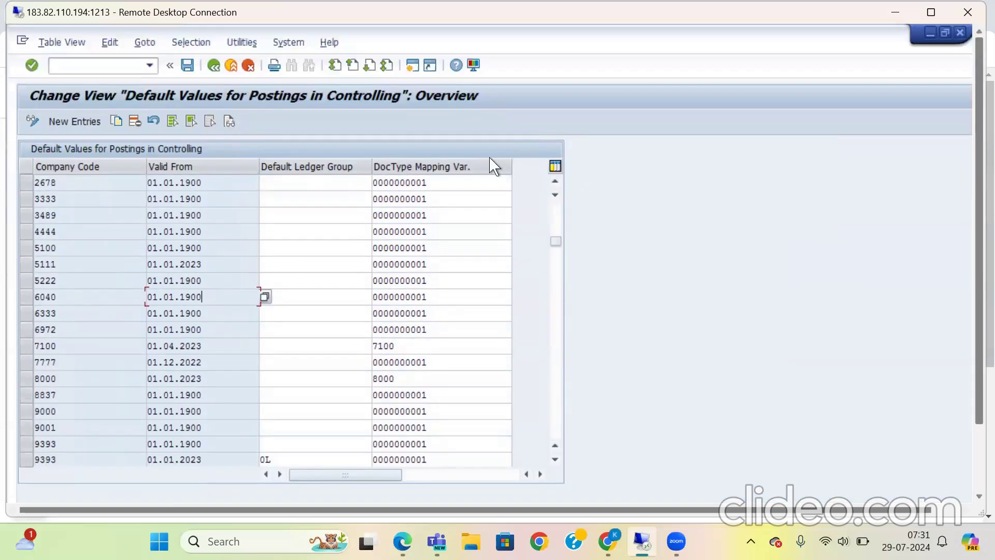
Step: Create a new default values entry for company code 2511 valid from 01.01.2023, leaving the default ledger group empty
{"action": "left_click", "coordinate": [78, 123]}
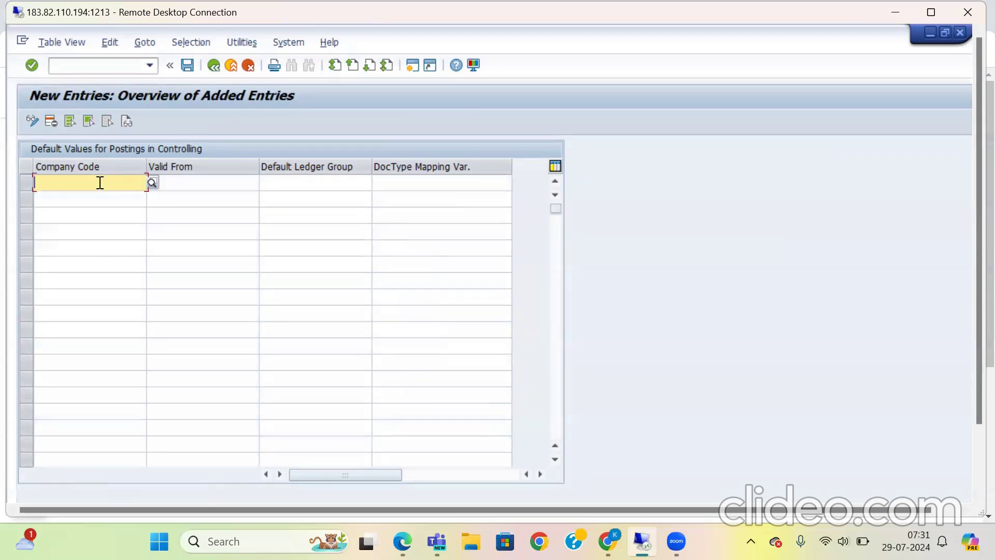
{"action": "type", "text": "2511"}
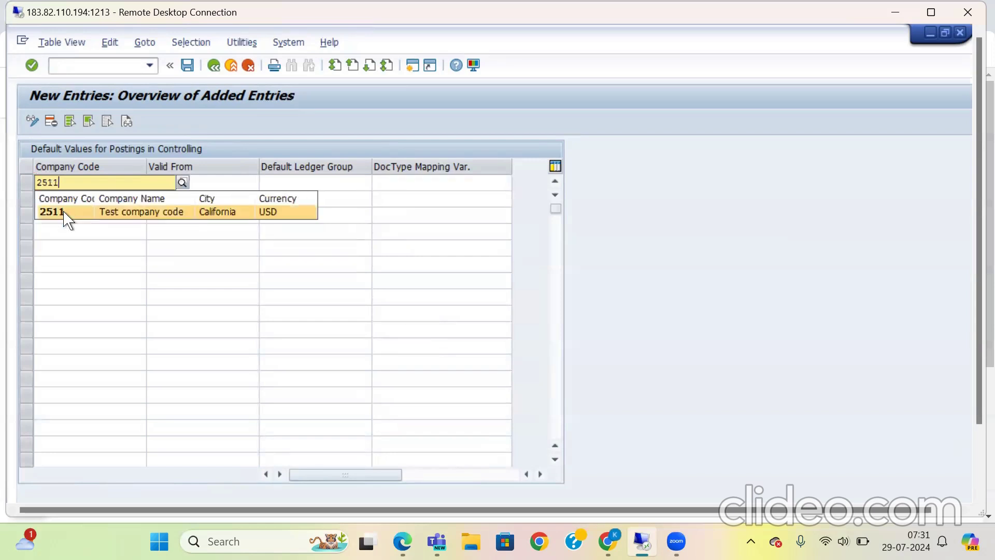
{"action": "left_click", "coordinate": [194, 186]}
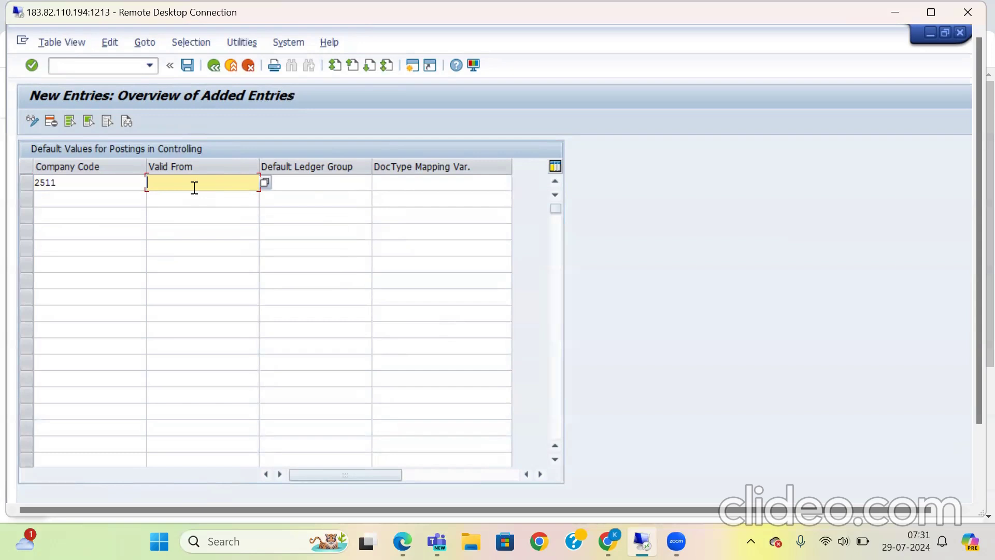
{"action": "type", "text": "01.01.2023"}
{"action": "left_click", "coordinate": [338, 183]}
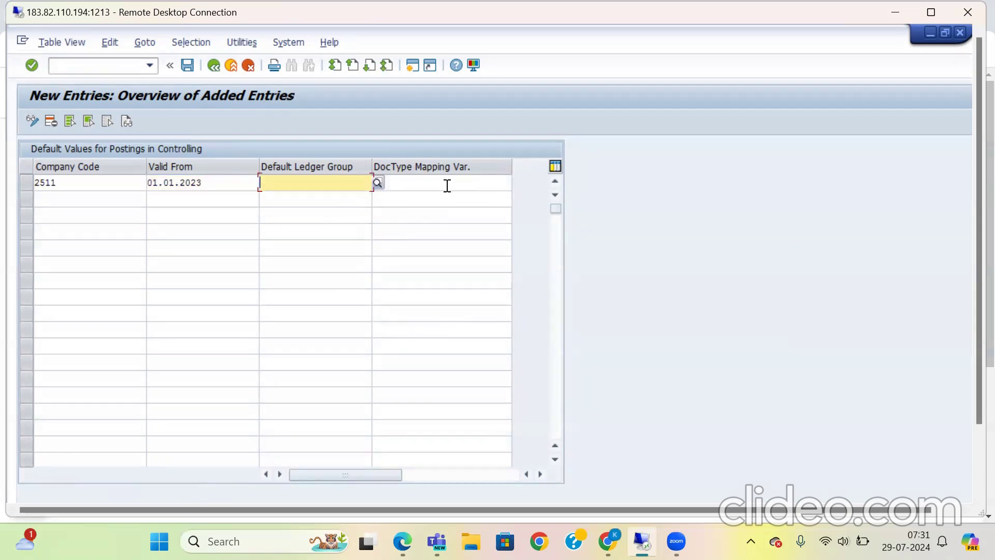
{"action": "left_click", "coordinate": [447, 185]}
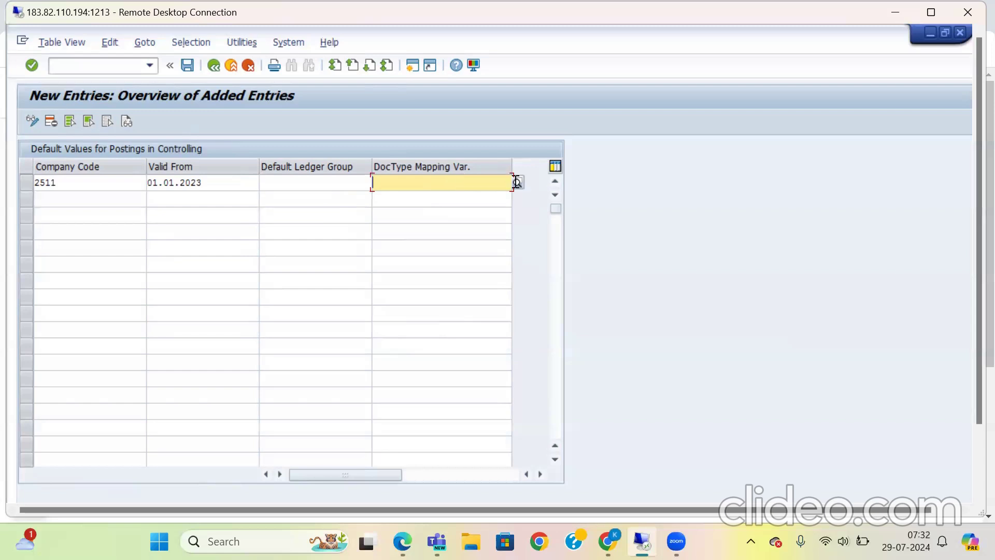
{"action": "type", "text": "25"}
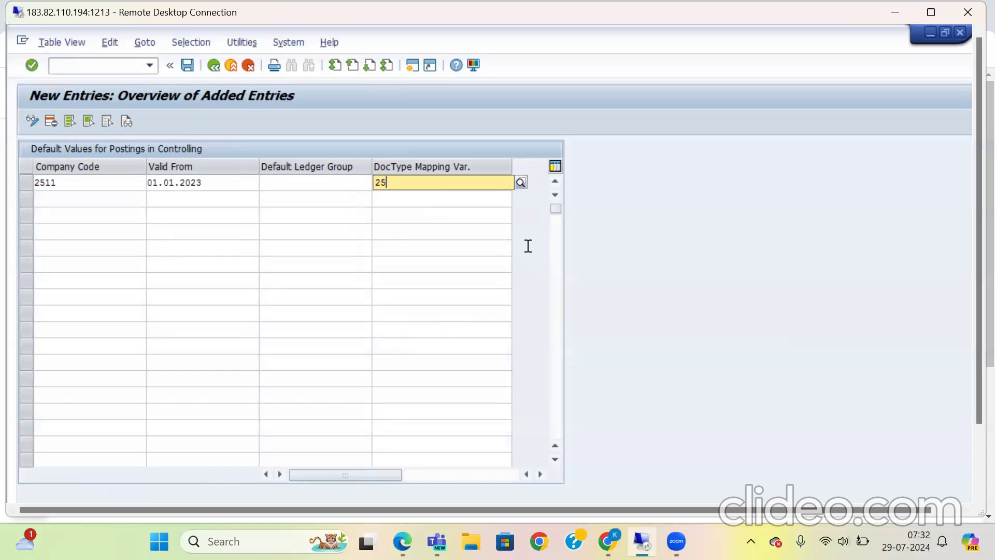
{"action": "type", "text": "05"}
{"action": "key", "text": "Return"}
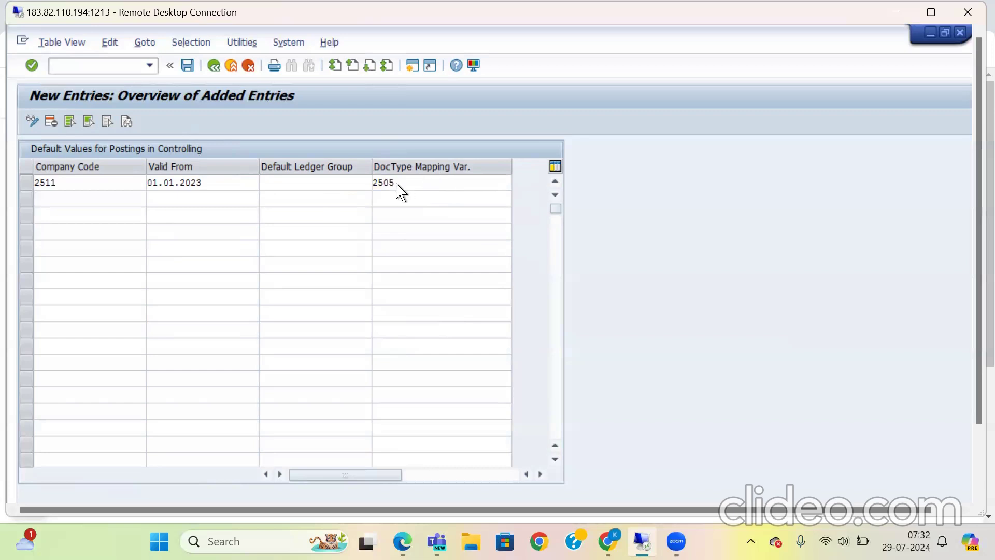
{"action": "key", "text": "F4"}
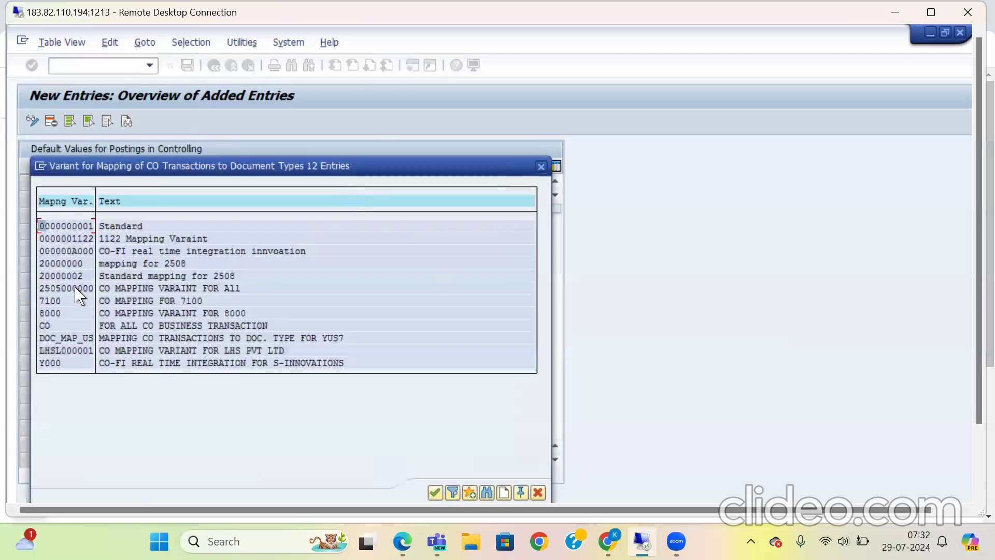
{"action": "double_click", "coordinate": [75, 286]}
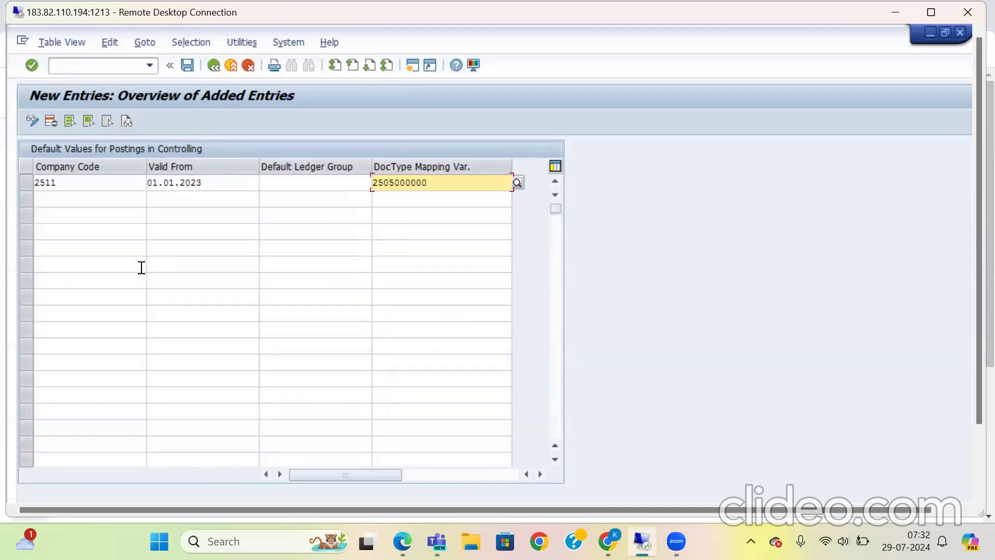
Step: Save the new default values entry under the customizing request EP Structure 2505 and return to the IMG structure
{"action": "left_click", "coordinate": [187, 64]}
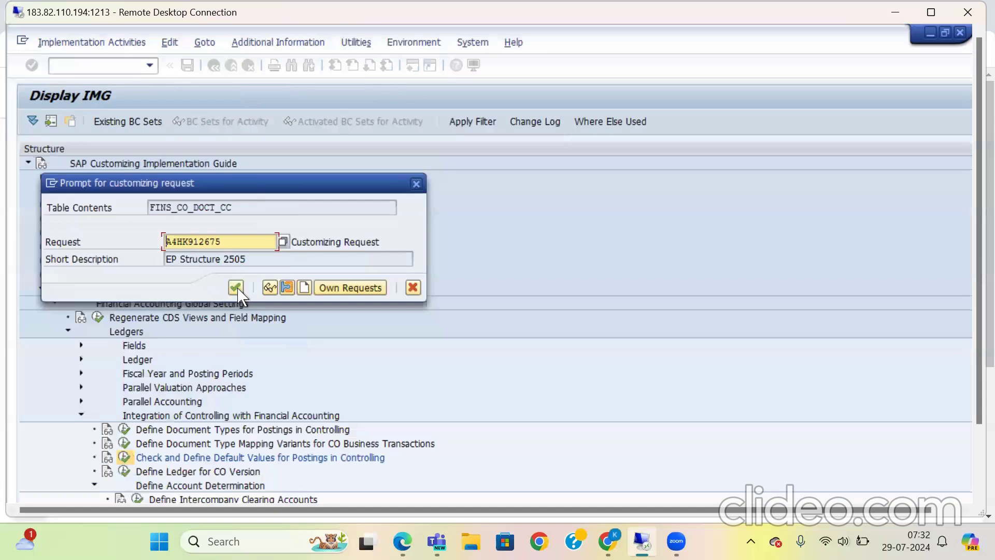
{"action": "left_click", "coordinate": [236, 287]}
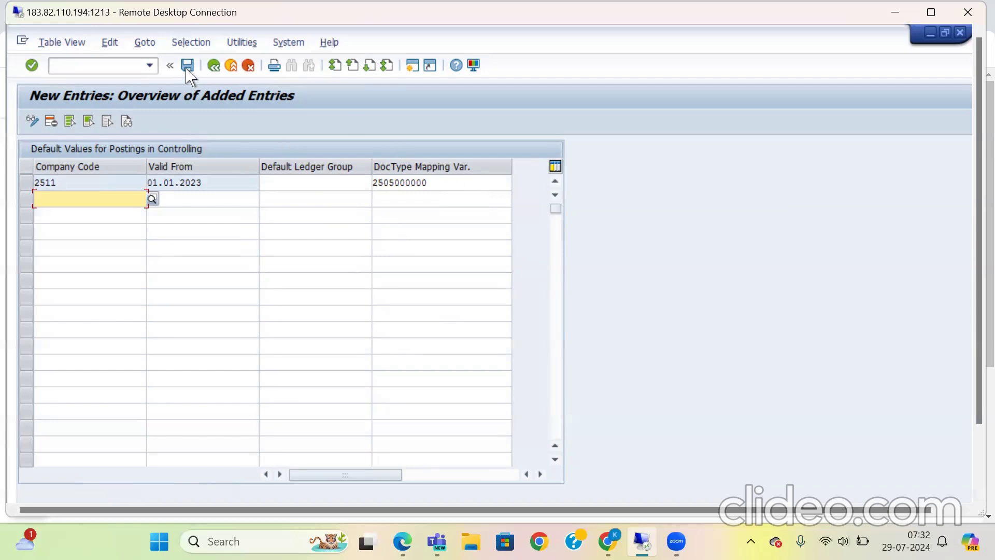
{"action": "left_click", "coordinate": [213, 65]}
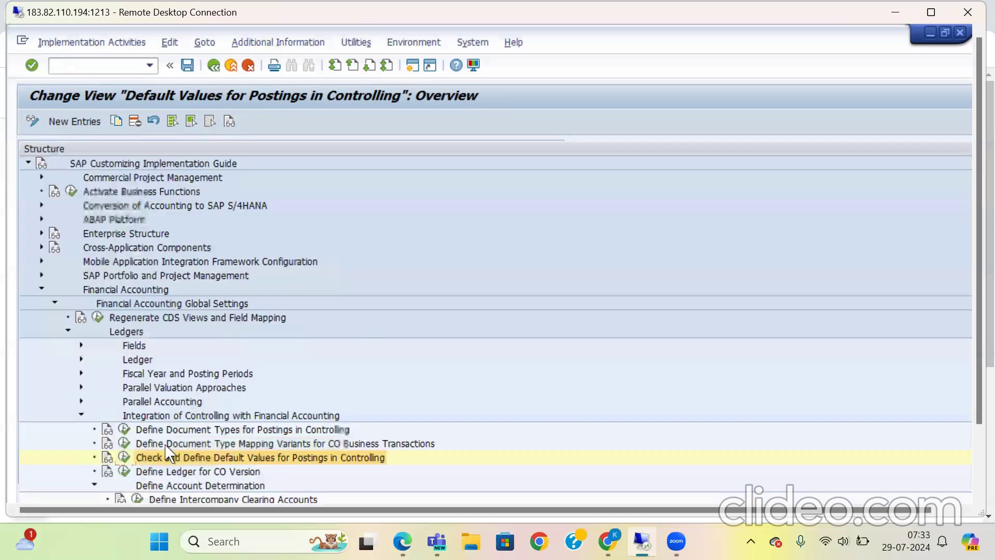
Step: Reopen the default values for postings in Controlling, check the default ledger group of company code 1030, and return to the IMG
{"action": "left_click", "coordinate": [125, 458]}
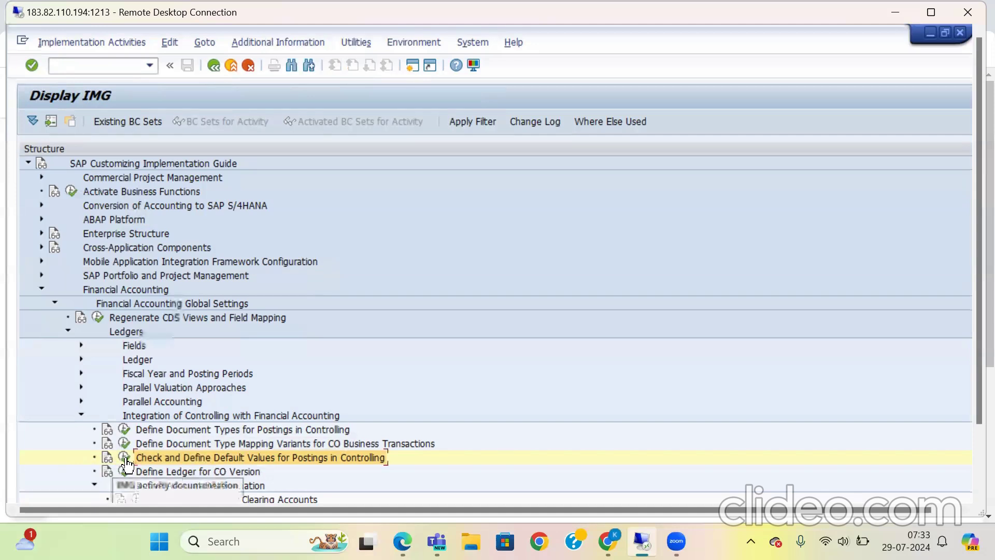
{"action": "left_click", "coordinate": [125, 459]}
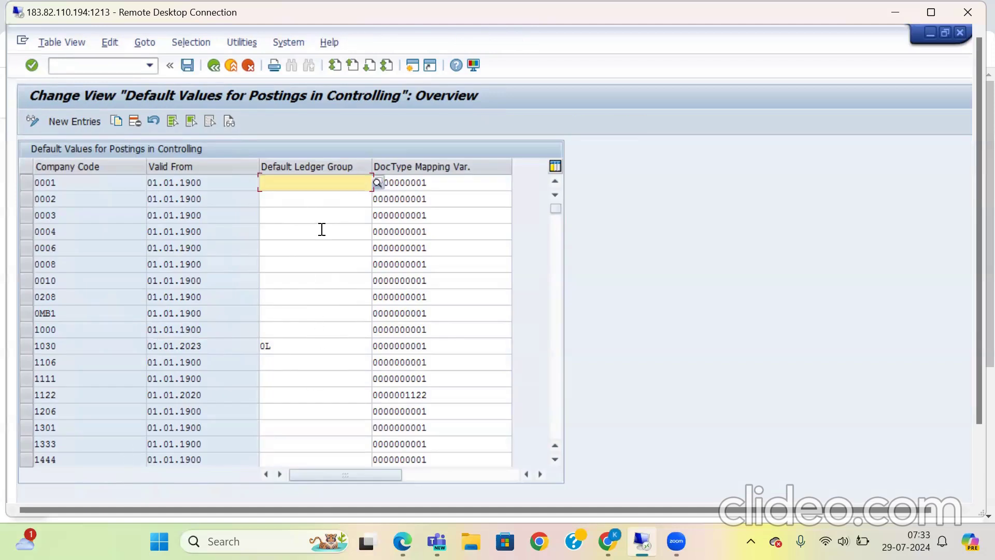
{"action": "left_click", "coordinate": [301, 348]}
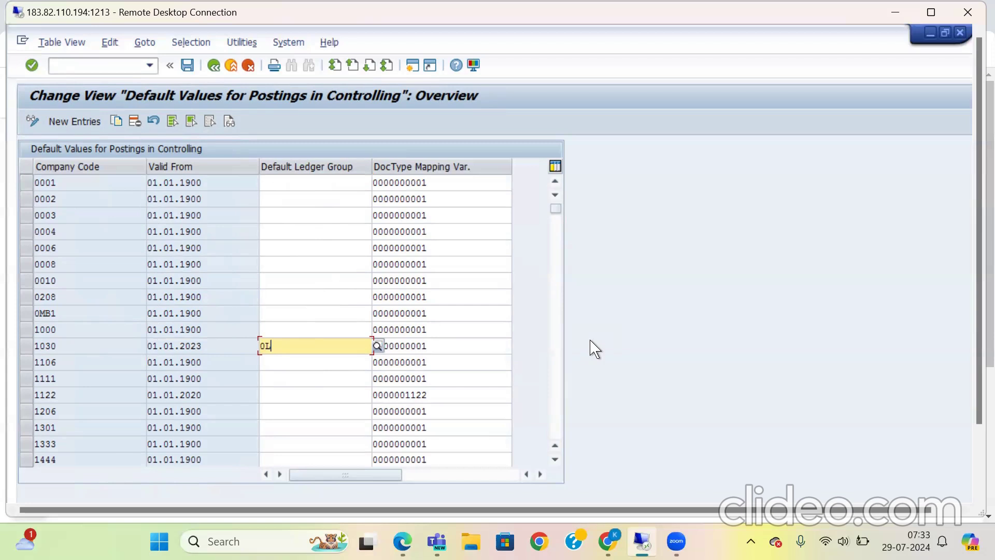
{"action": "left_click", "coordinate": [215, 66]}
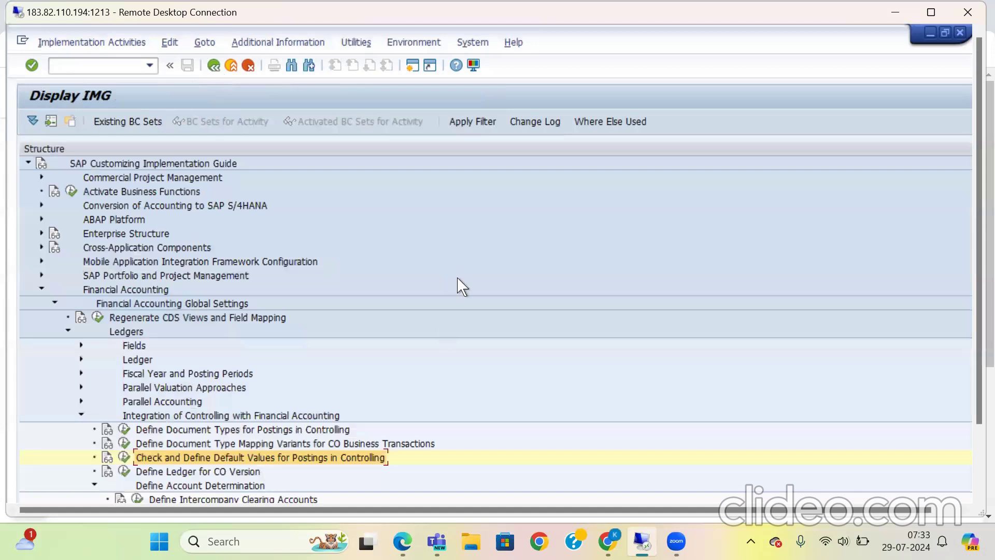
Step: Open Define Ledger for CO Version, go to CO area 2700, and check its available ledgers without choosing one
{"action": "left_click", "coordinate": [124, 471]}
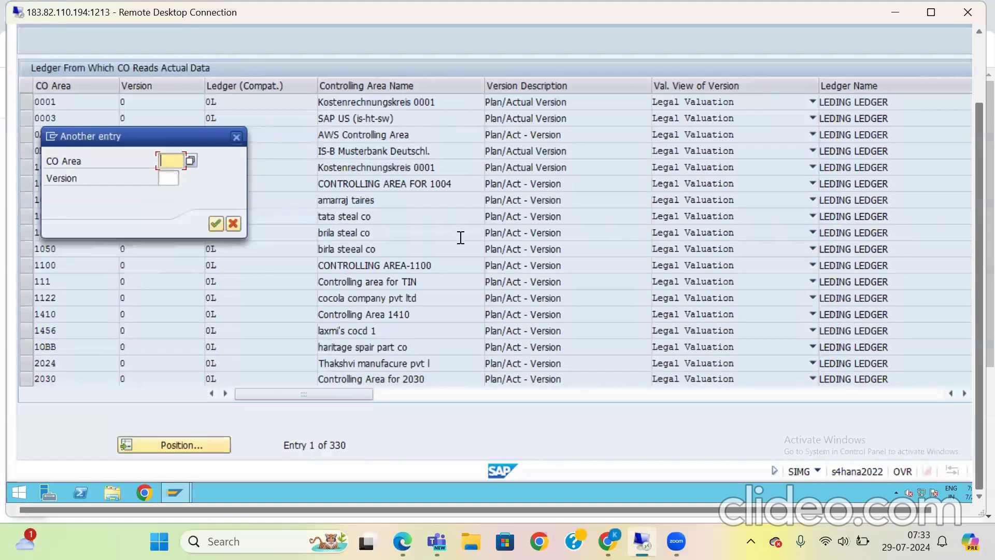
{"action": "type", "text": "2700"}
{"action": "key", "text": "Return"}
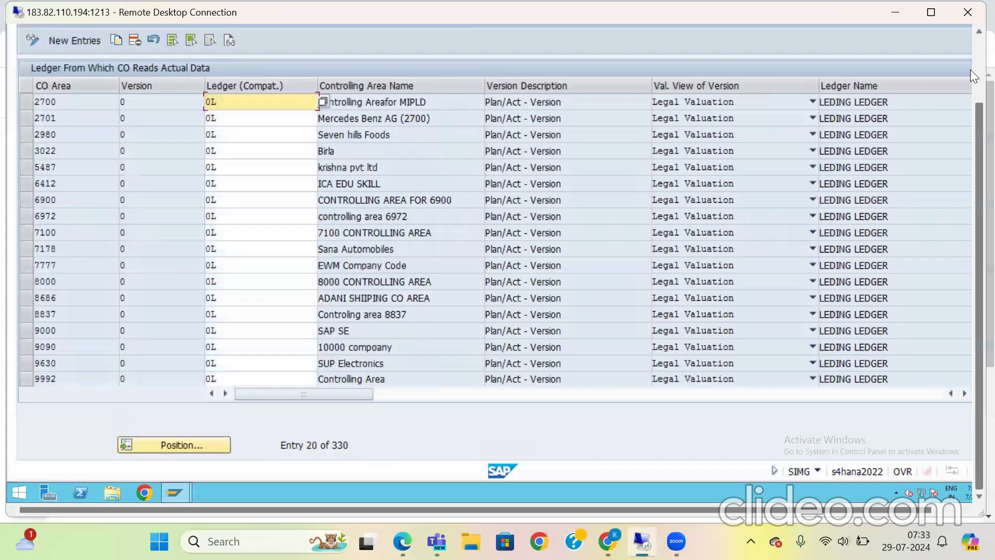
{"action": "scroll", "coordinate": [785, 107], "scroll_direction": "up", "scroll_amount": 3}
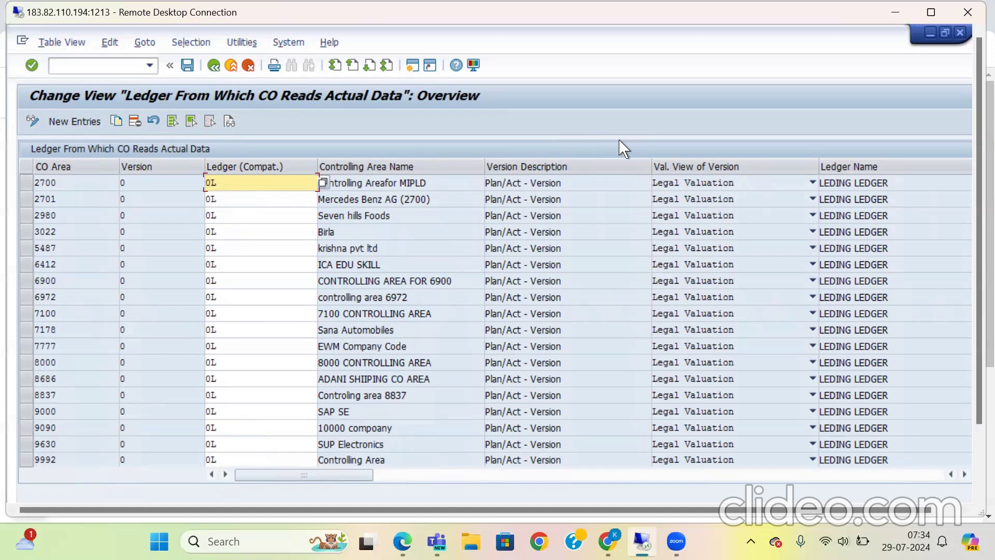
{"action": "left_click", "coordinate": [323, 183]}
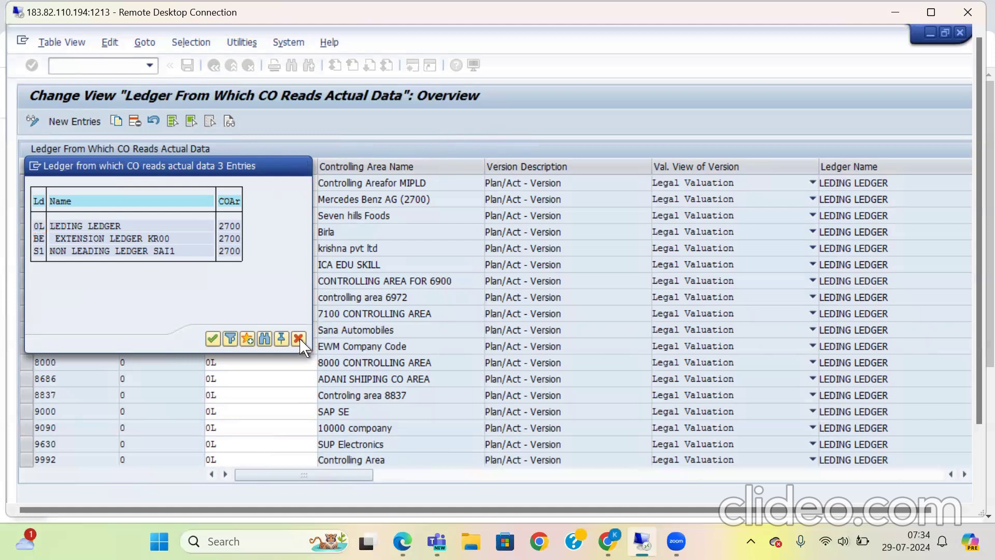
{"action": "left_click", "coordinate": [507, 128]}
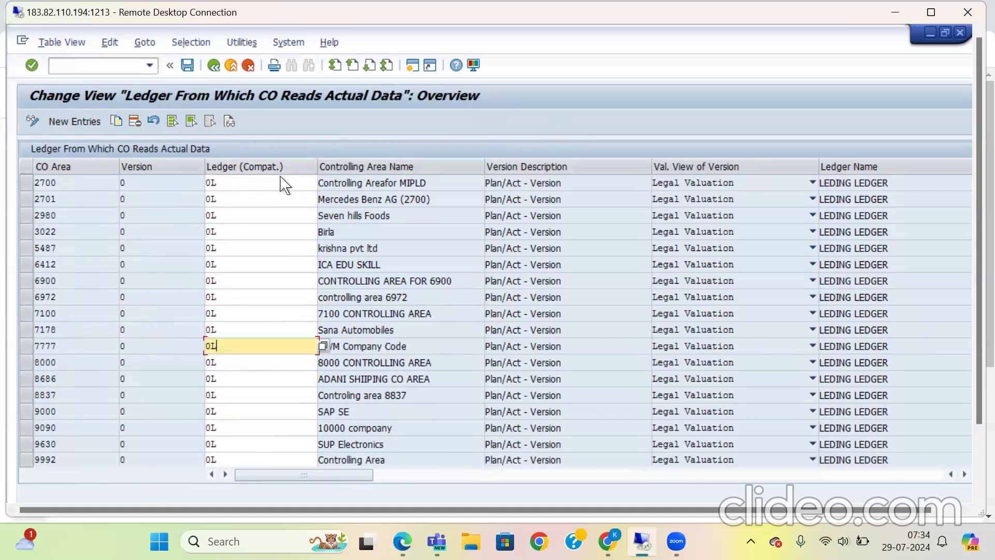
Step: Add a new entry assigning ledger 0L to version 0 of CO area 2511
{"action": "left_click", "coordinate": [86, 121]}
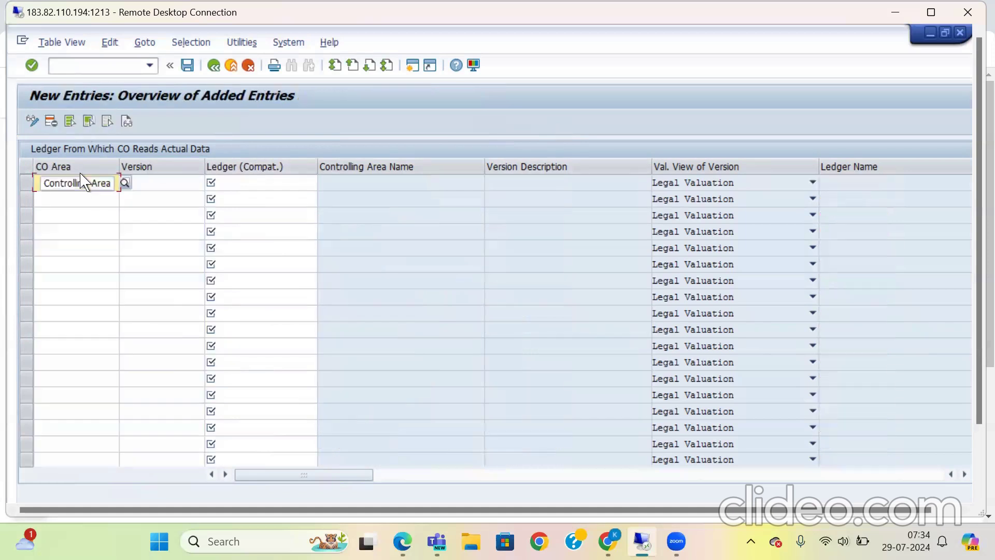
{"action": "type", "text": "2511"}
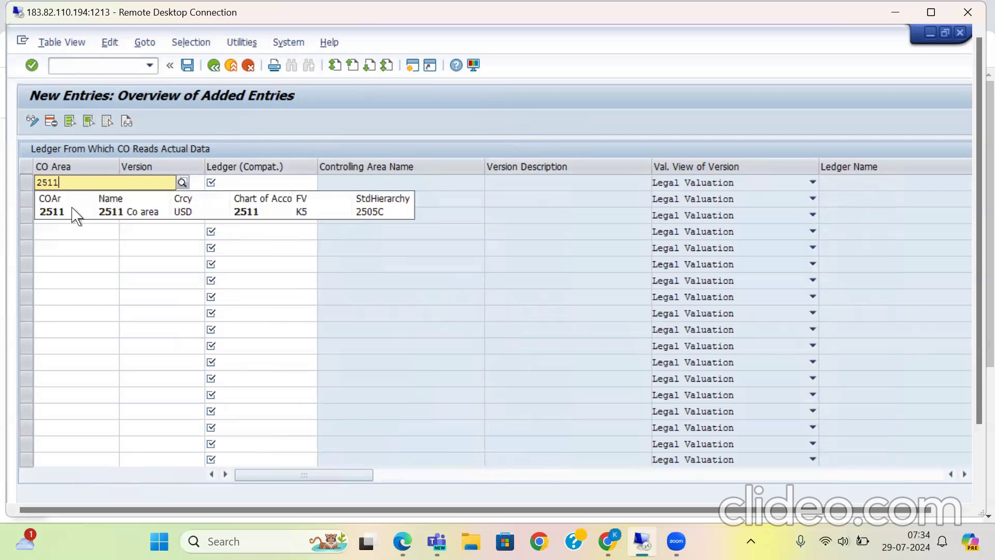
{"action": "left_click", "coordinate": [72, 210]}
{"action": "left_click", "coordinate": [156, 180]}
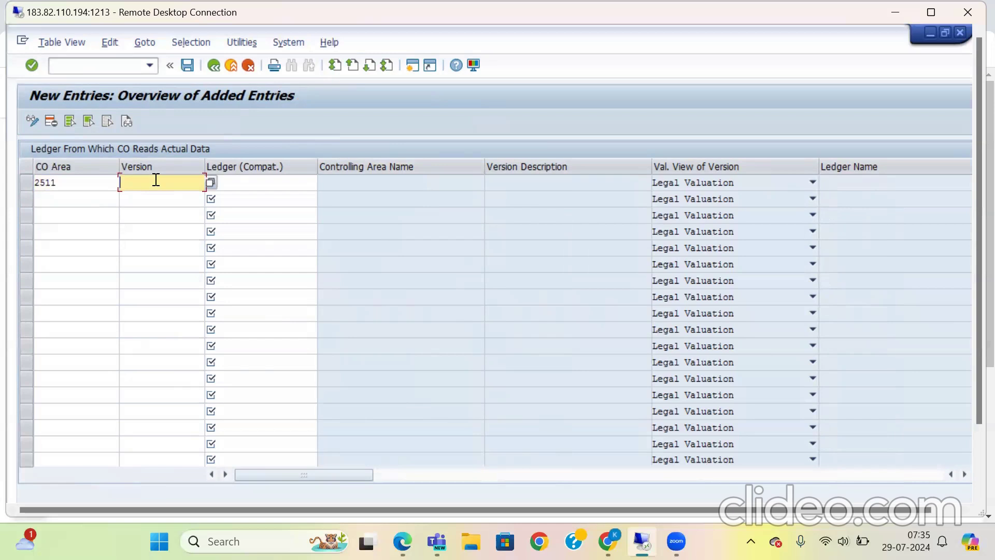
{"action": "left_click", "coordinate": [245, 181]}
{"action": "type", "text": "01"}
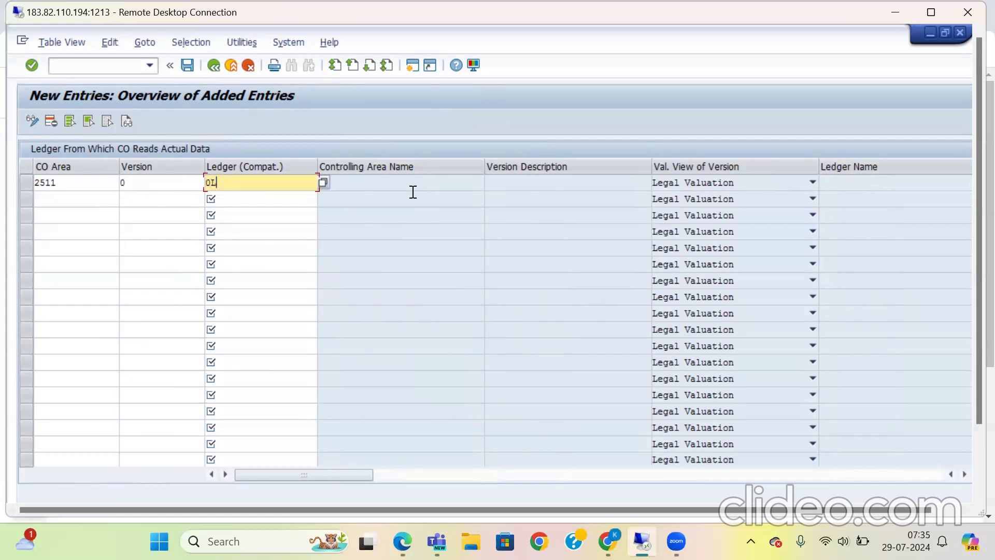
{"action": "key", "text": "Return"}
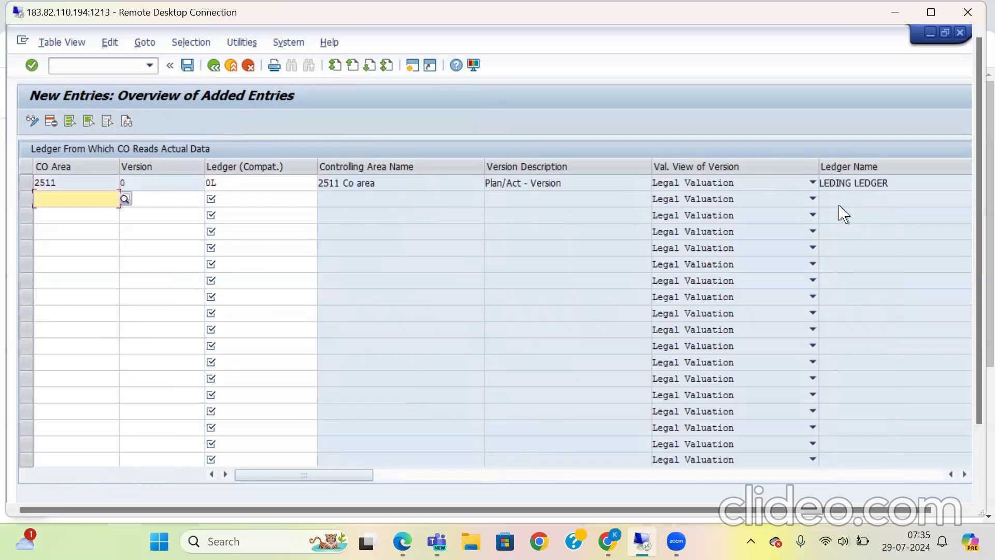
Step: Check the remaining columns of the new CO area 2511 entry, including version description, valuation view and ledger name
{"action": "left_click", "coordinate": [965, 474]}
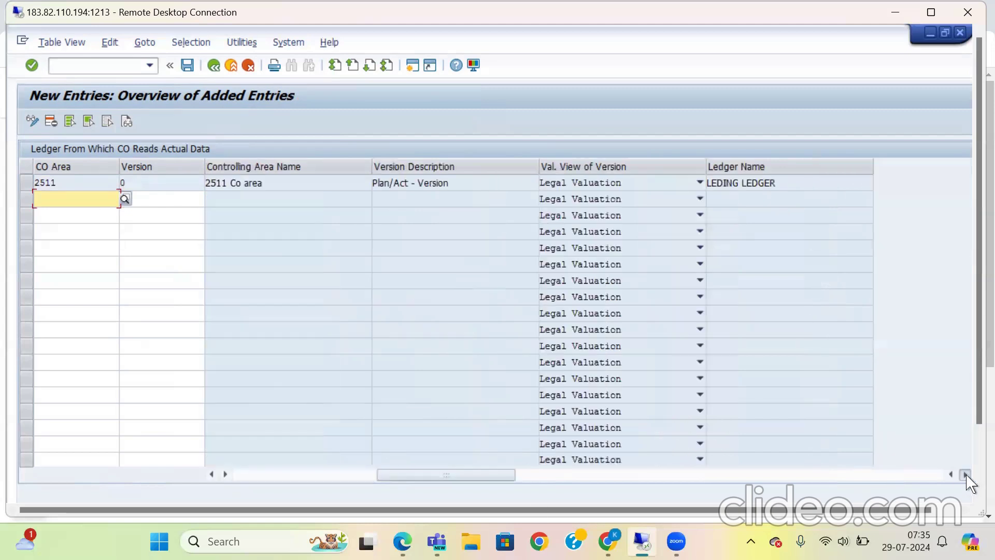
{"action": "left_click", "coordinate": [216, 477]}
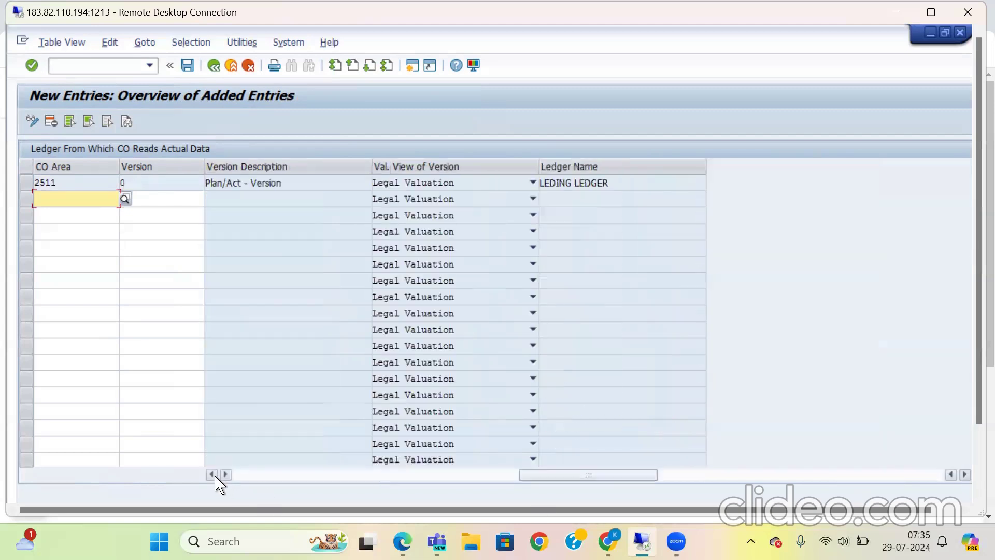
{"action": "left_click", "coordinate": [213, 475]}
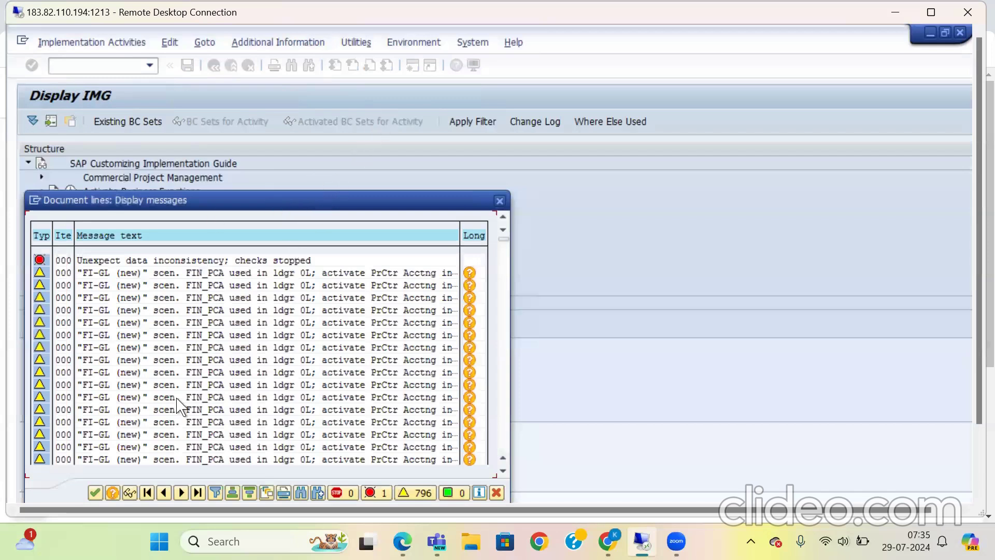
Step: Open the details of the unexpected data inconsistency error in the message log and mark its message number
{"action": "left_click_drag", "start_coordinate": [187, 201], "coordinate": [251, 110]}
{"action": "double_click", "coordinate": [148, 264]}
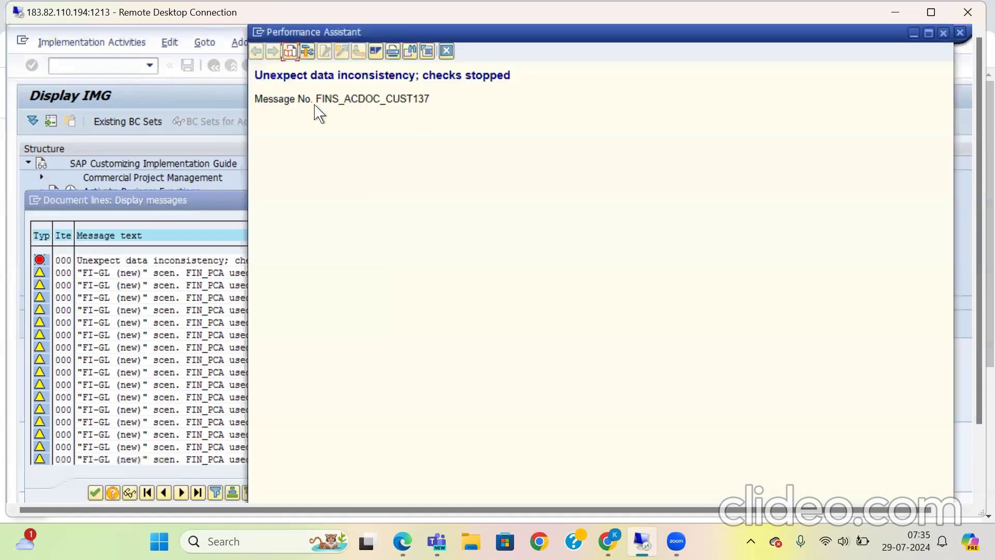
{"action": "left_click_drag", "start_coordinate": [317, 98], "coordinate": [426, 104]}
{"action": "left_click", "coordinate": [425, 104]}
Step: Switch to Notepad and clear all text in New Text Document.txt
{"action": "left_click", "coordinate": [159, 542]}
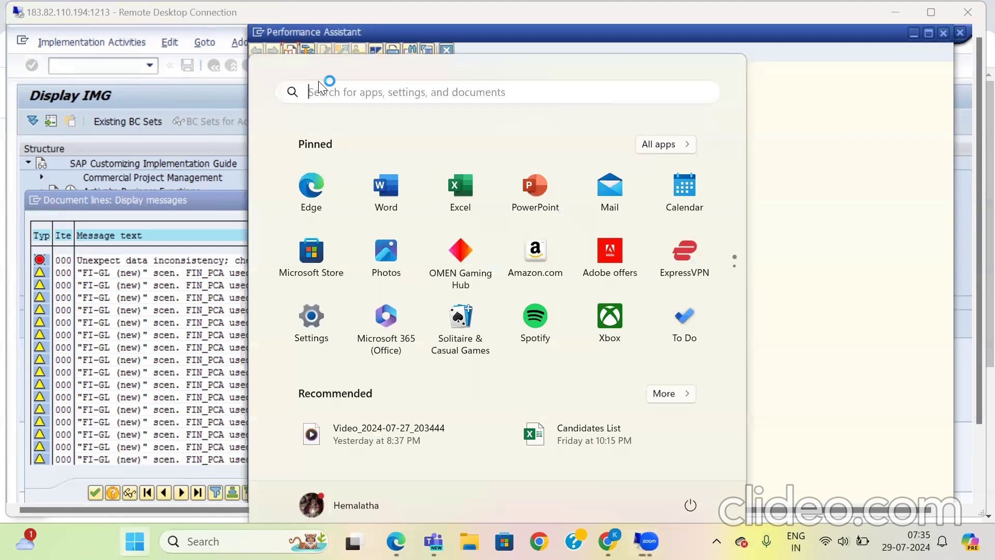
{"action": "type", "text": "notepad"}
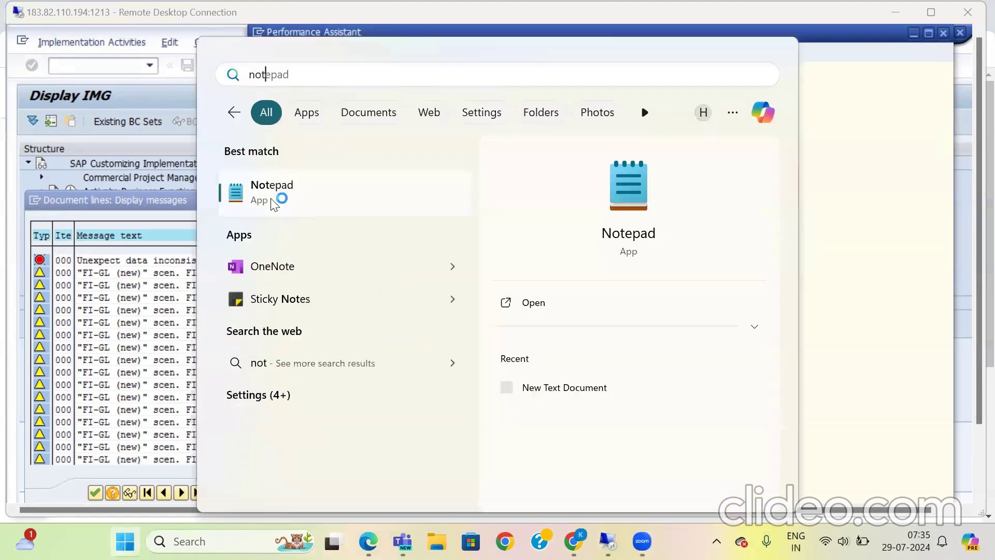
{"action": "left_click", "coordinate": [280, 196]}
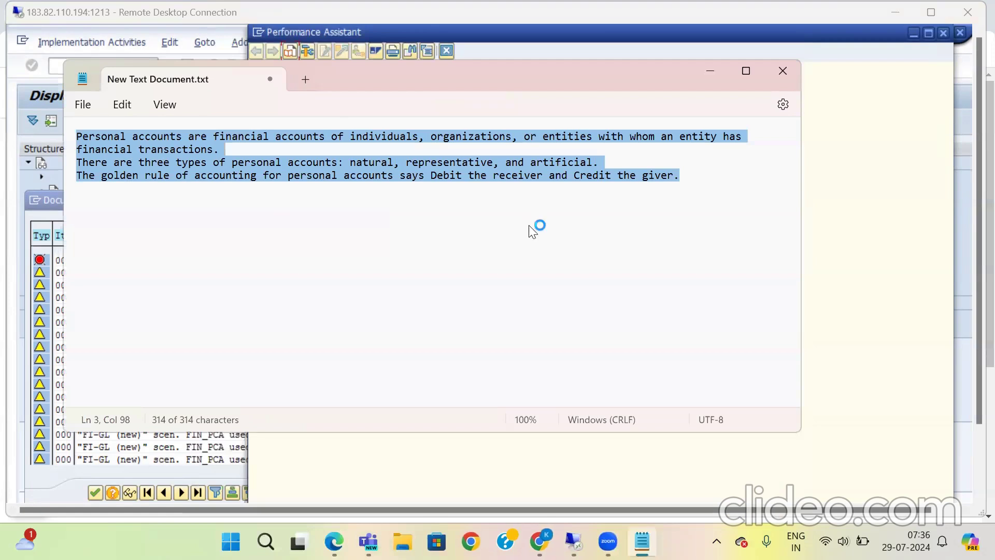
{"action": "key", "text": "BackSpace"}
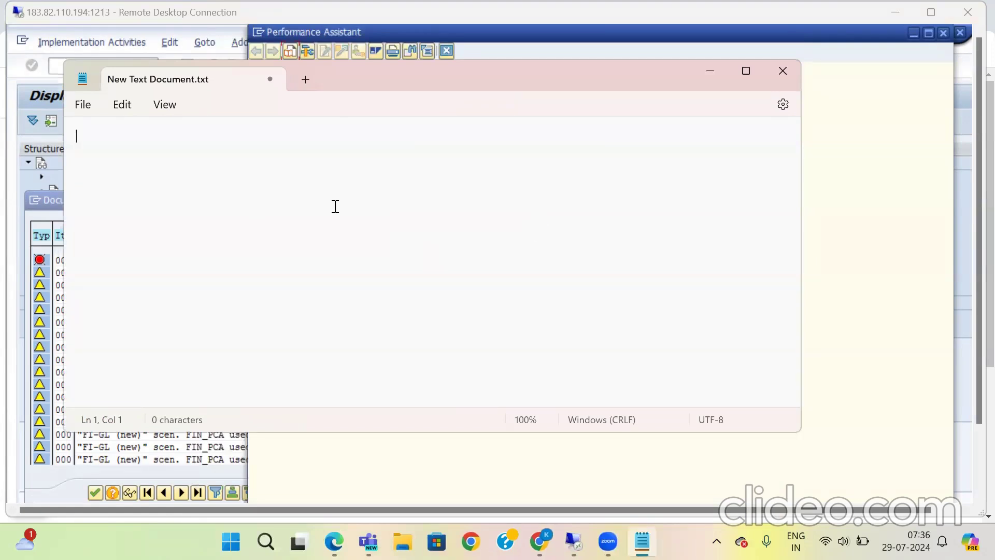
Step: Return to the error details, capture the title and message number FINS_ACDOC_CUST137 with Snipping Tool, and close Notepad
{"action": "key", "text": "alt+Tab"}
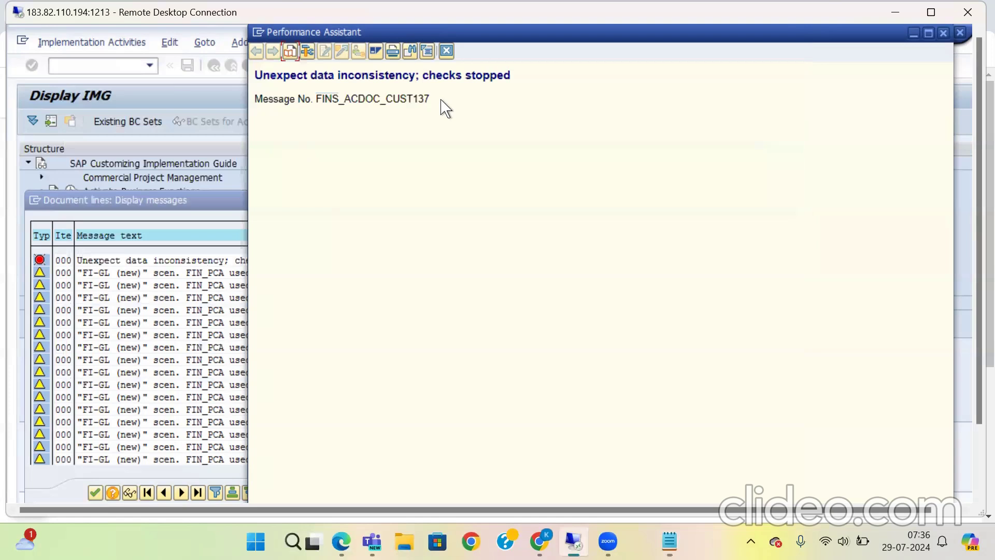
{"action": "left_click_drag", "start_coordinate": [311, 98], "coordinate": [435, 103]}
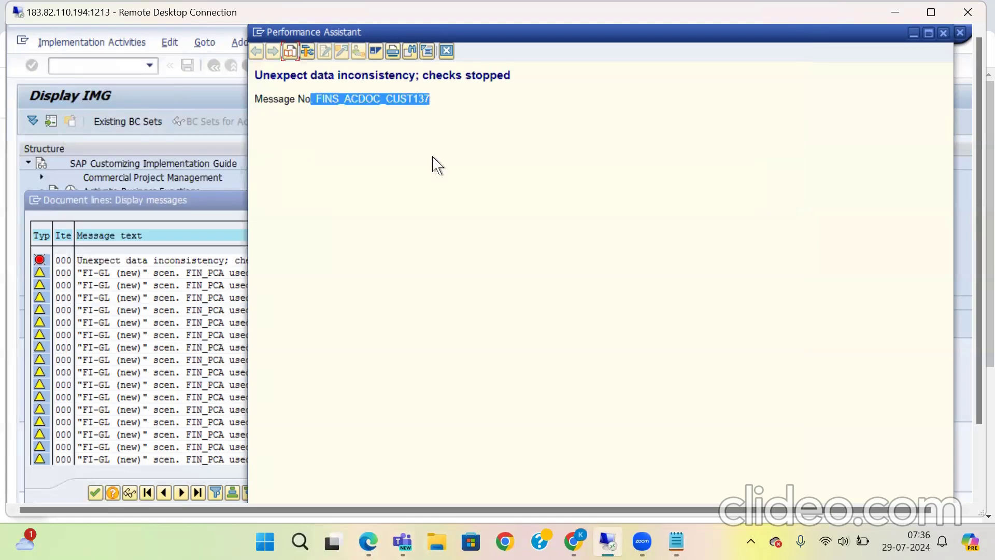
{"action": "left_click", "coordinate": [419, 257]}
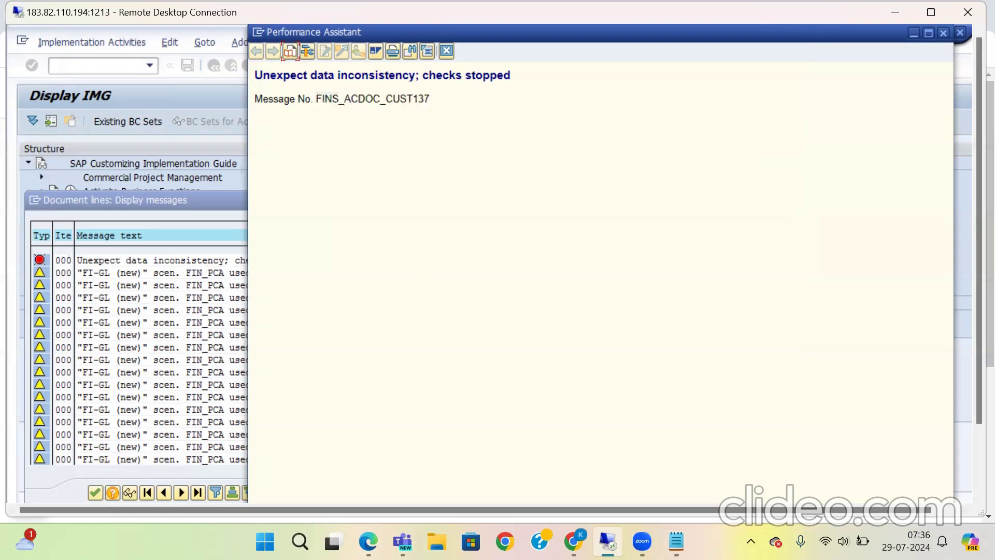
{"action": "key", "text": "super"}
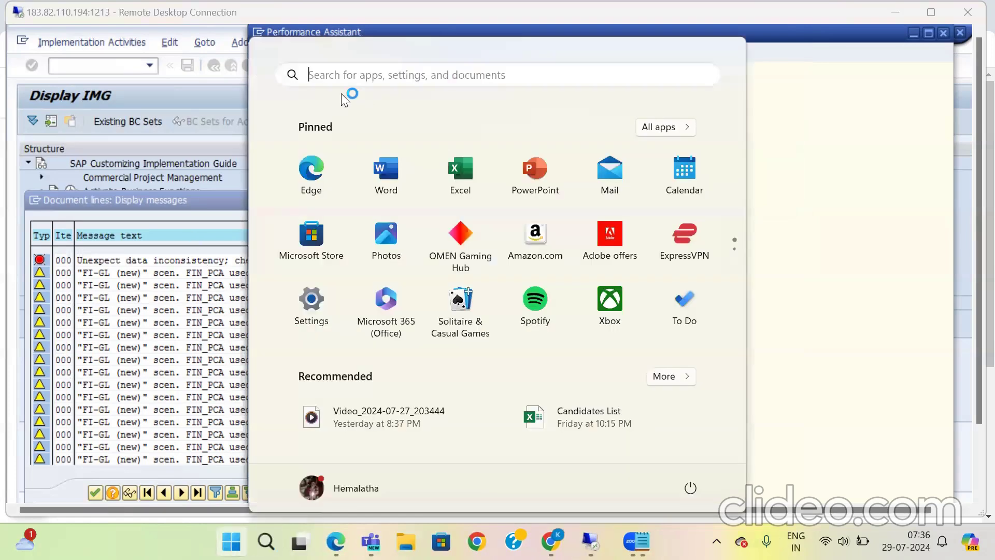
{"action": "type", "text": "snip"}
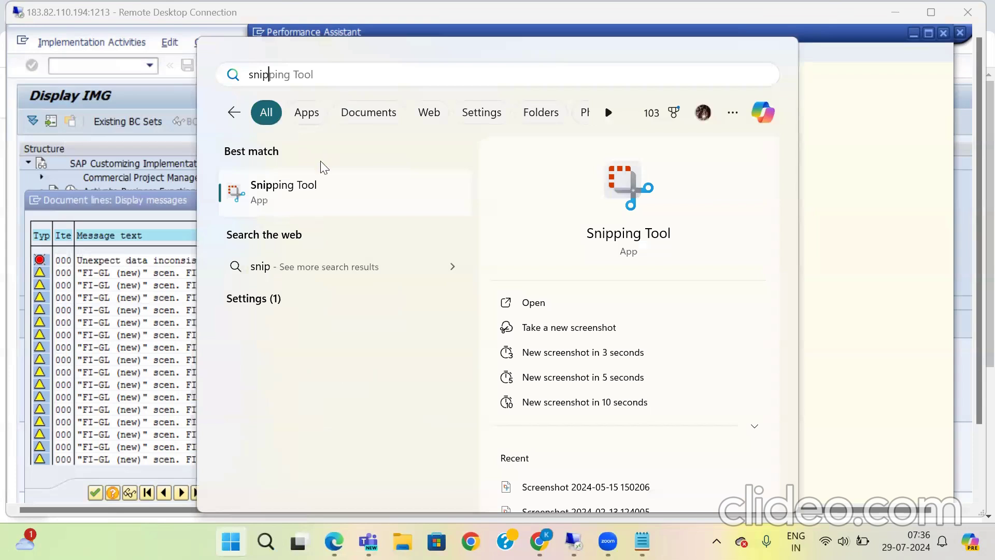
{"action": "left_click", "coordinate": [300, 206]}
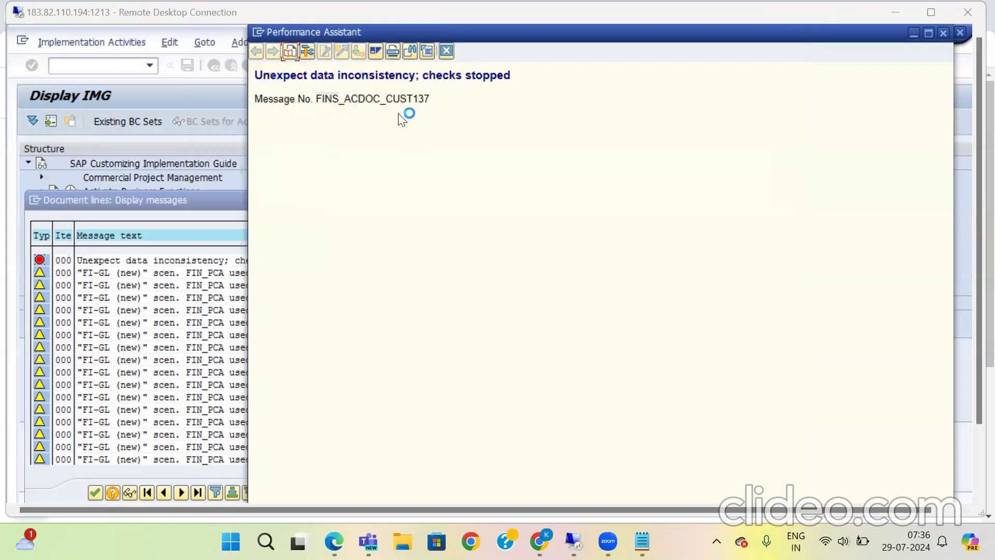
{"action": "left_click", "coordinate": [322, 104]}
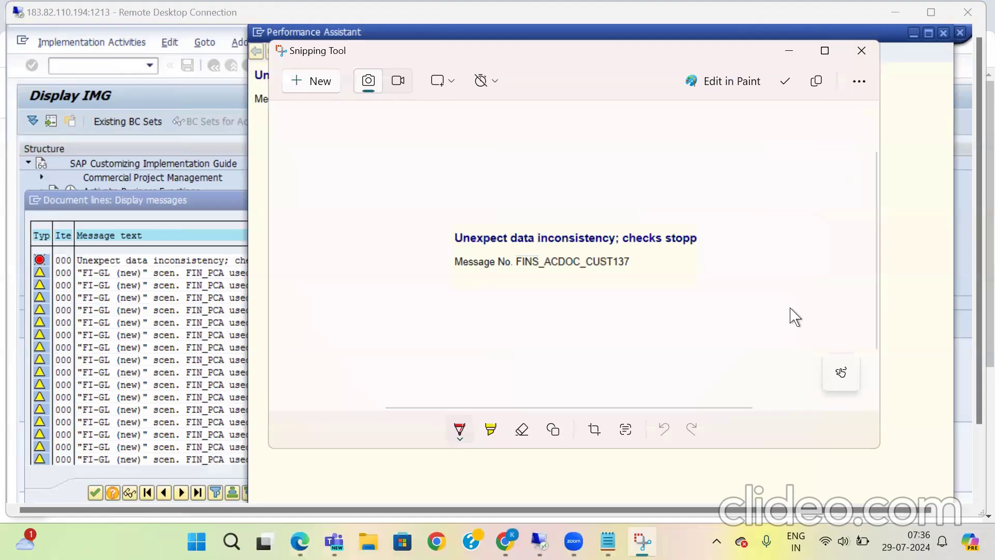
{"action": "left_click", "coordinate": [788, 51]}
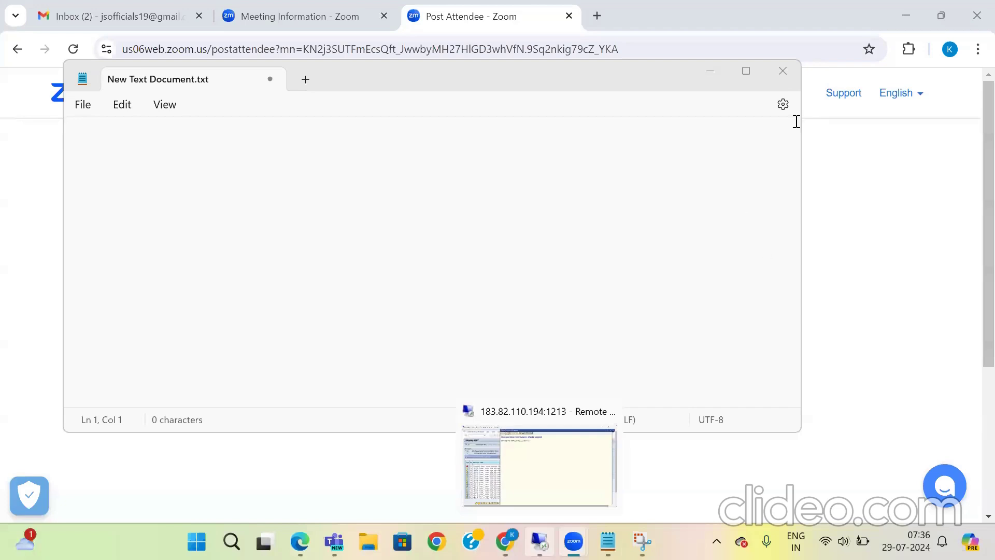
{"action": "left_click", "coordinate": [780, 75]}
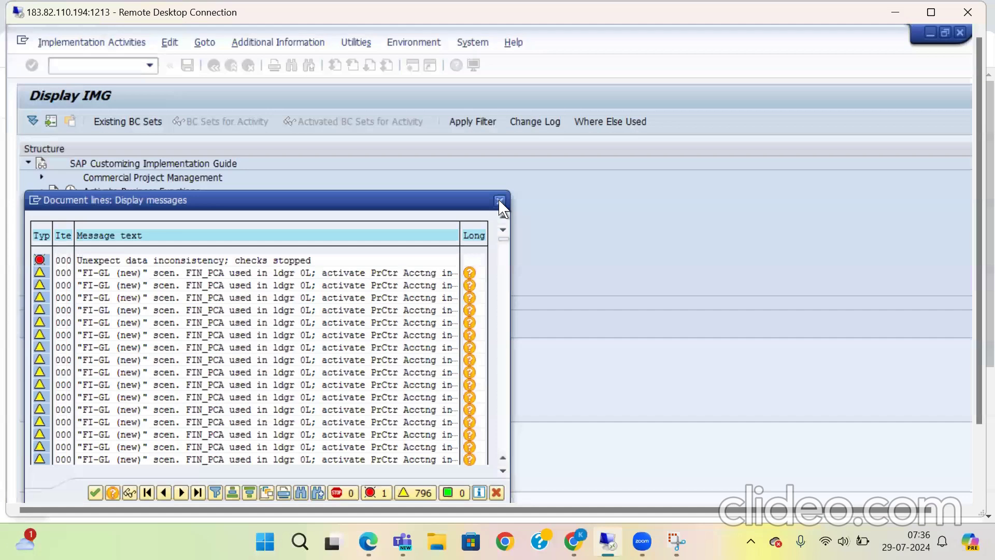
Step: Examine the message log for warnings about CO areas without an assigned ledger and about empty posting period variants
{"action": "left_click", "coordinate": [503, 470]}
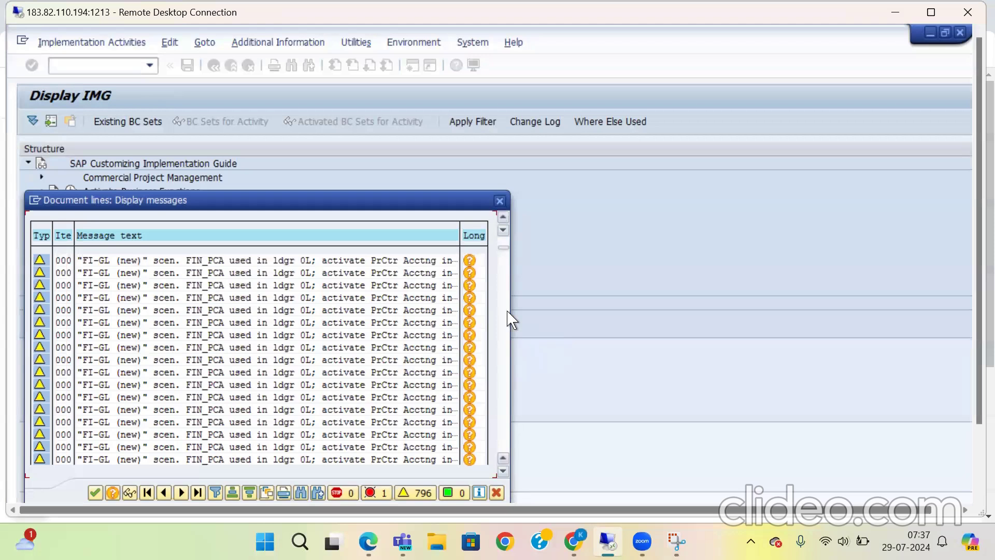
{"action": "left_click_drag", "start_coordinate": [501, 248], "coordinate": [502, 273]}
{"action": "left_click", "coordinate": [498, 443]}
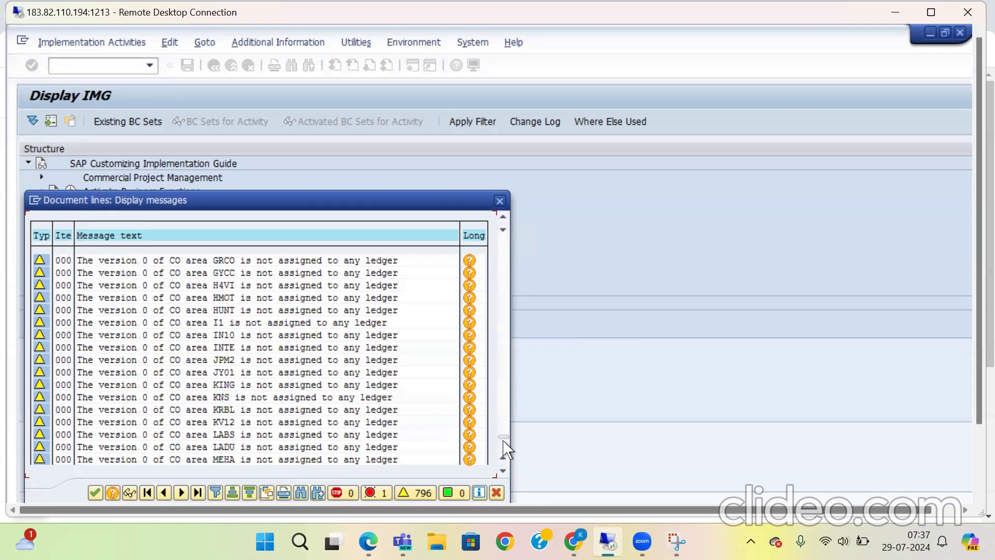
{"action": "left_click", "coordinate": [502, 433]}
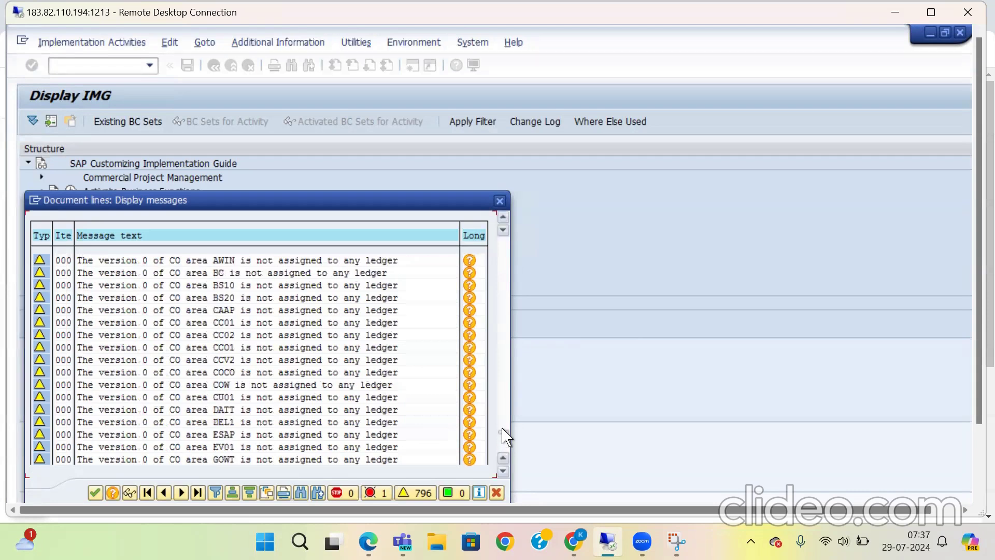
{"action": "left_click", "coordinate": [504, 436]}
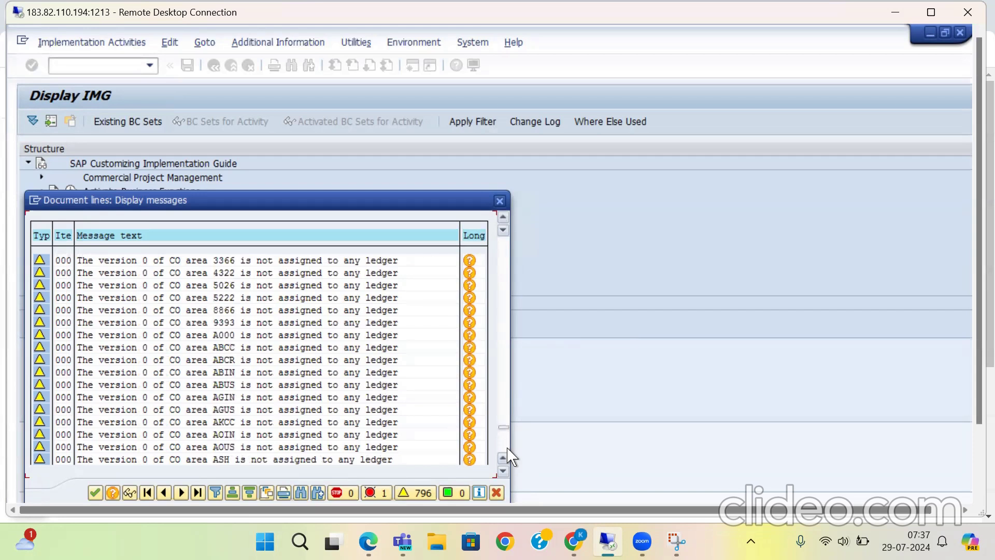
{"action": "left_click", "coordinate": [507, 448]}
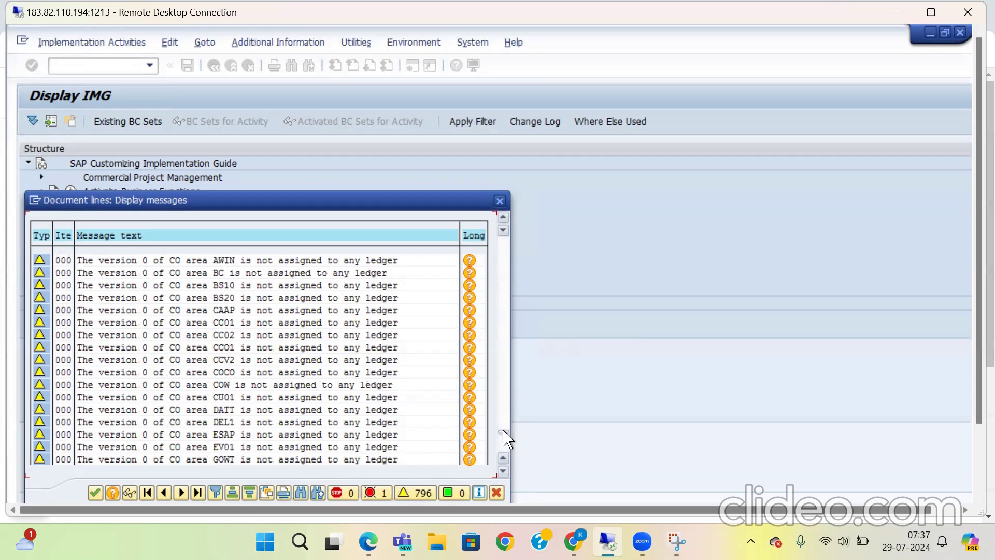
{"action": "left_click_drag", "start_coordinate": [502, 431], "coordinate": [505, 458]}
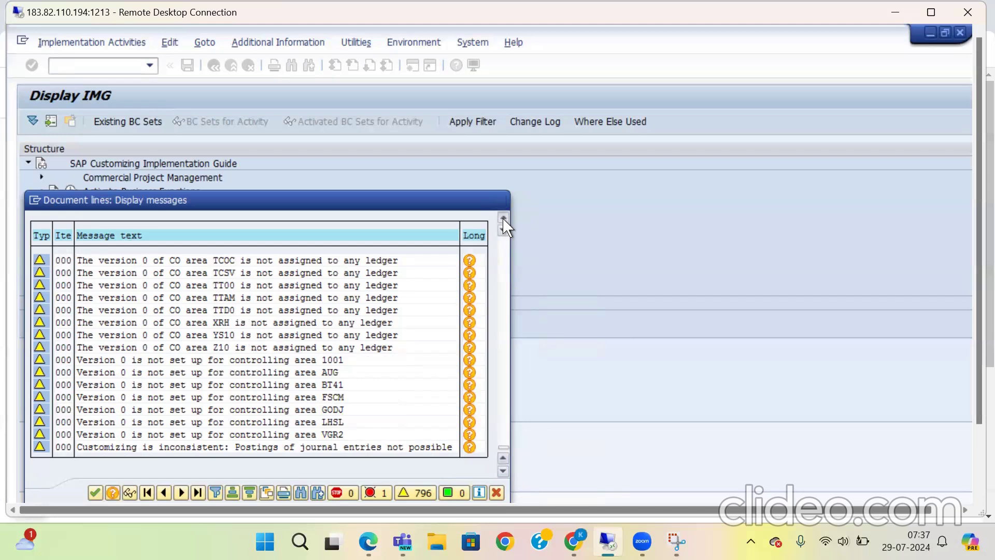
{"action": "left_click", "coordinate": [503, 458]}
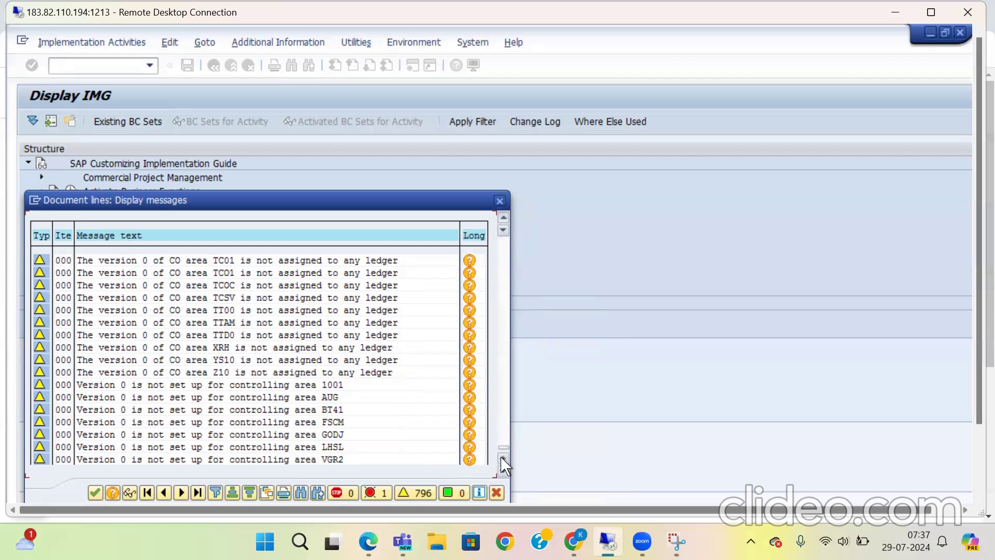
{"action": "left_click", "coordinate": [503, 458]}
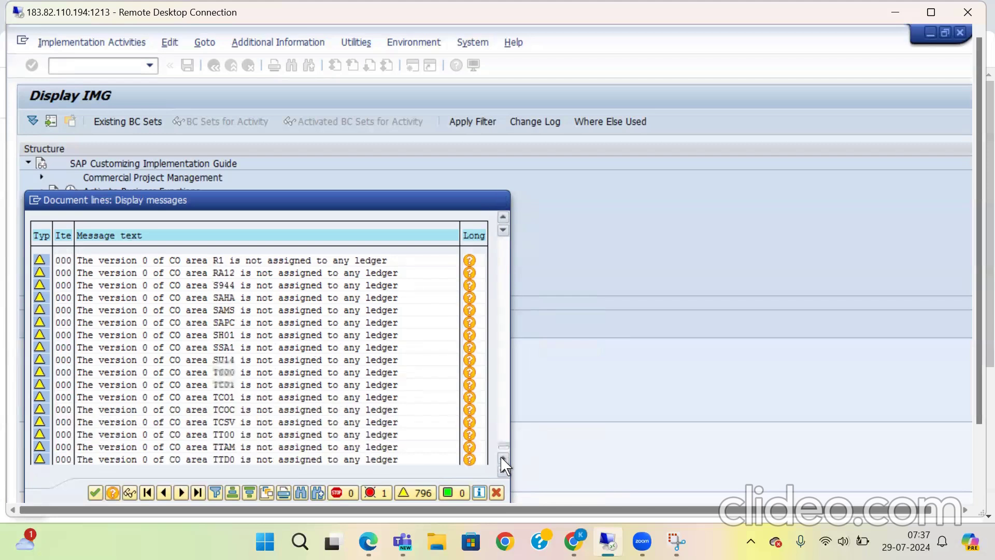
{"action": "left_click", "coordinate": [503, 458]}
{"action": "left_click", "coordinate": [503, 458]}
{"action": "left_click", "coordinate": [502, 458]}
{"action": "left_click", "coordinate": [503, 458]}
{"action": "left_click", "coordinate": [503, 458]}
{"action": "left_click", "coordinate": [502, 458]}
{"action": "left_click", "coordinate": [502, 458]}
{"action": "left_click", "coordinate": [503, 458]}
{"action": "left_click", "coordinate": [503, 458]}
{"action": "left_click", "coordinate": [502, 458]}
{"action": "left_click", "coordinate": [502, 458]}
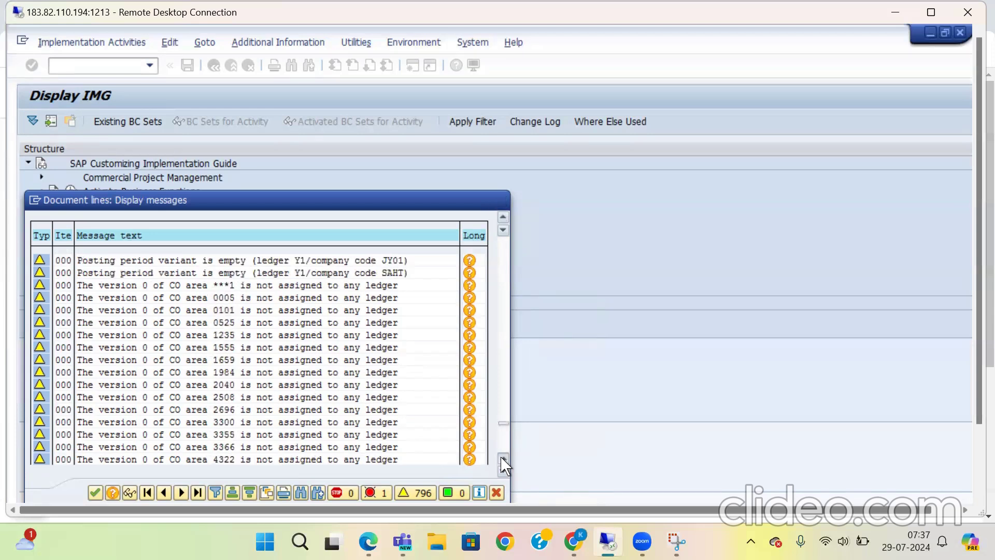
{"action": "left_click", "coordinate": [502, 458]}
{"action": "left_click", "coordinate": [502, 458]}
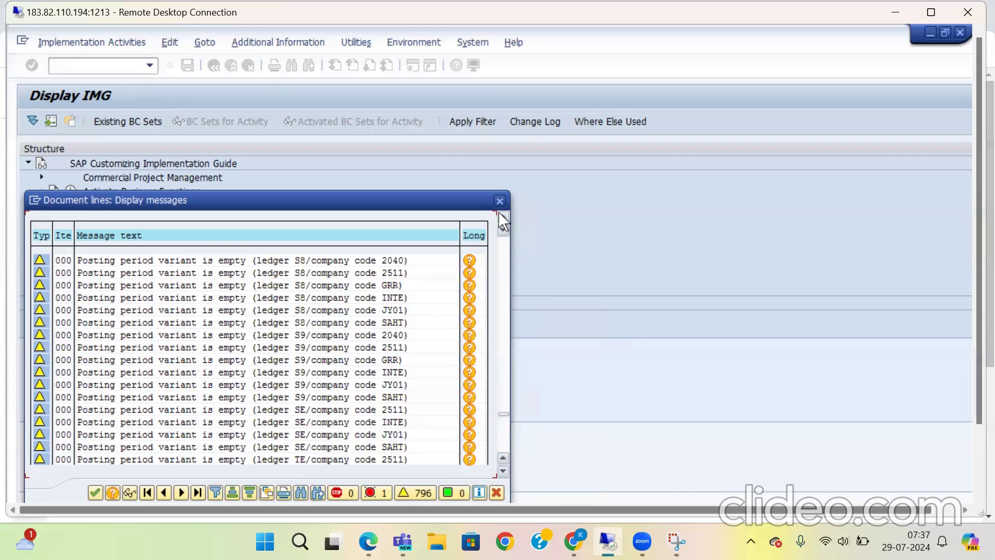
{"action": "scroll", "coordinate": [502, 222], "scroll_direction": "up", "scroll_amount": 2}
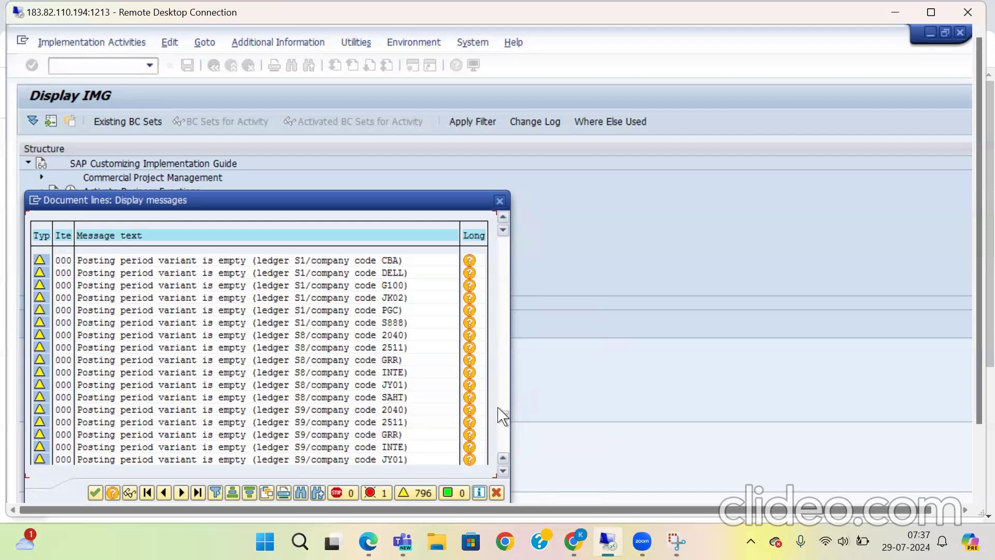
Step: Read the long text of the empty posting period variant warning for ledger S9 and company code 2511, and go back to the message log
{"action": "left_click", "coordinate": [307, 435]}
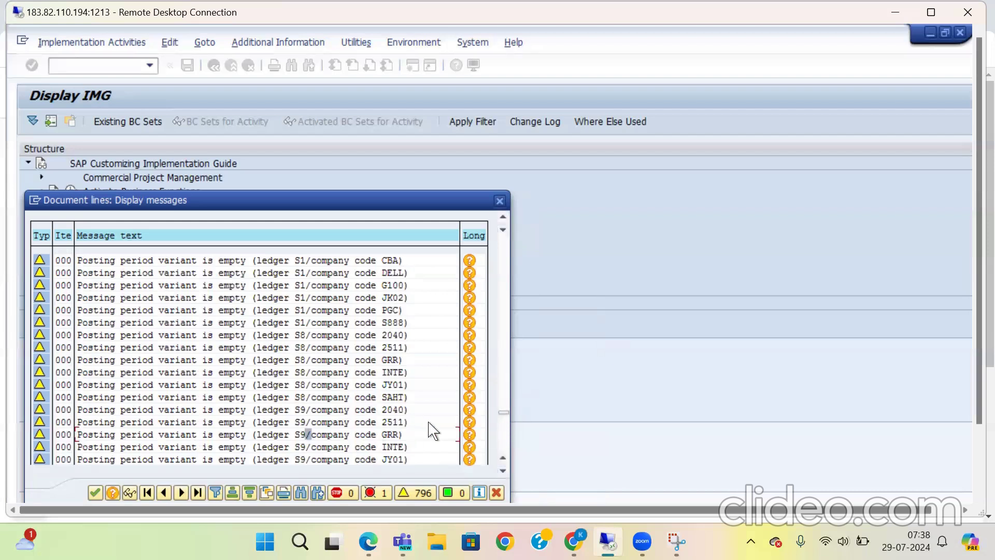
{"action": "left_click", "coordinate": [469, 422]}
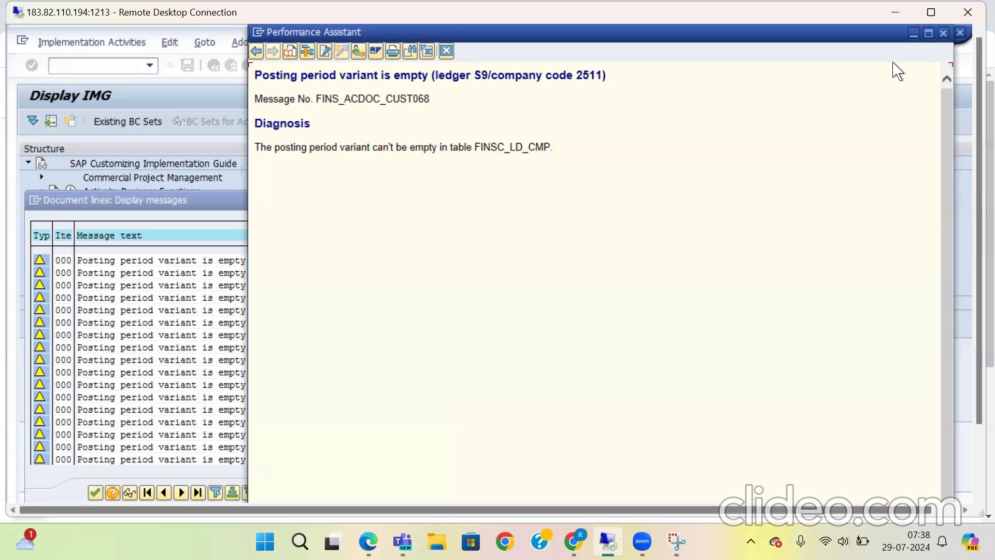
{"action": "left_click", "coordinate": [285, 56]}
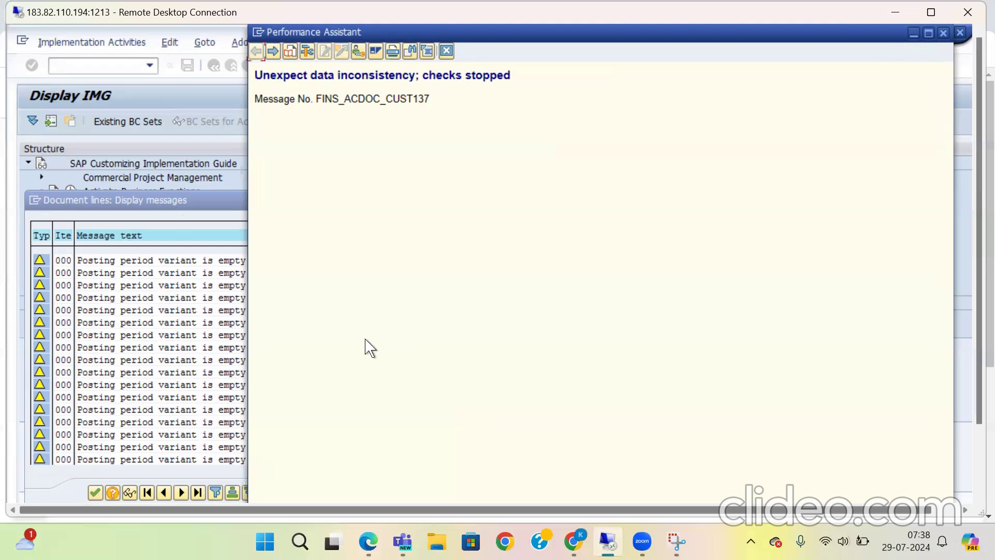
{"action": "left_click", "coordinate": [190, 203]}
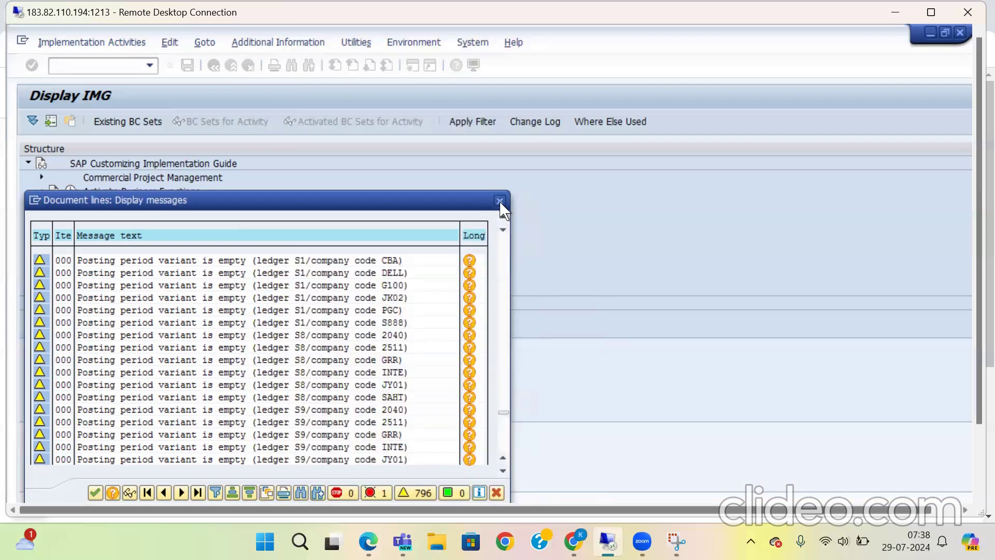
Step: Close the message log and try to leave the new entries overview of the CO version ledger assignment
{"action": "left_click", "coordinate": [502, 202]}
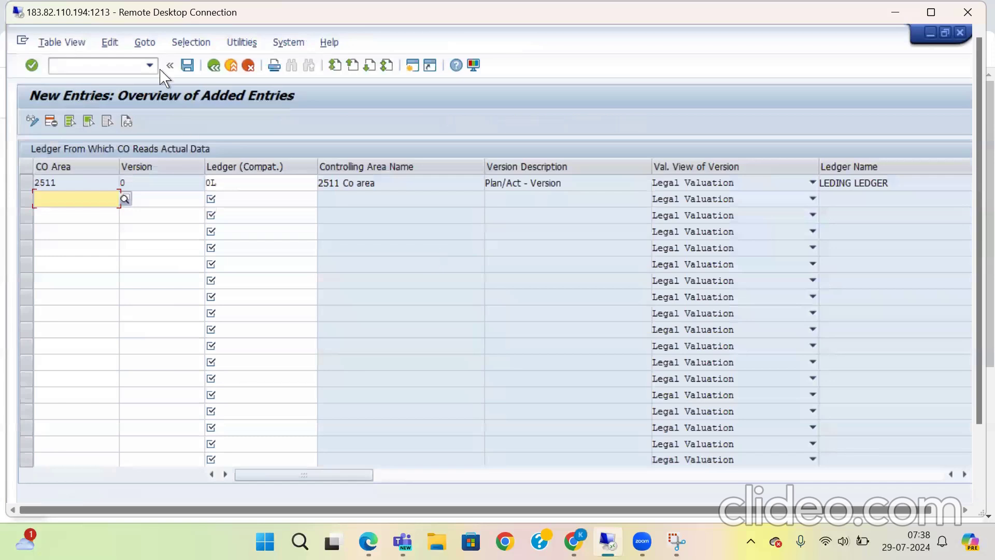
{"action": "left_click", "coordinate": [215, 66]}
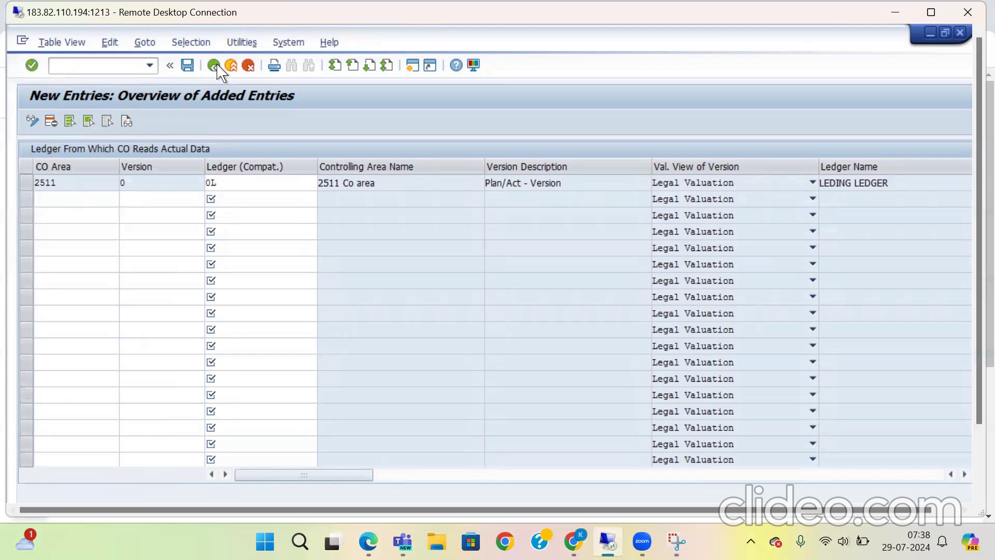
{"action": "left_click", "coordinate": [214, 65]}
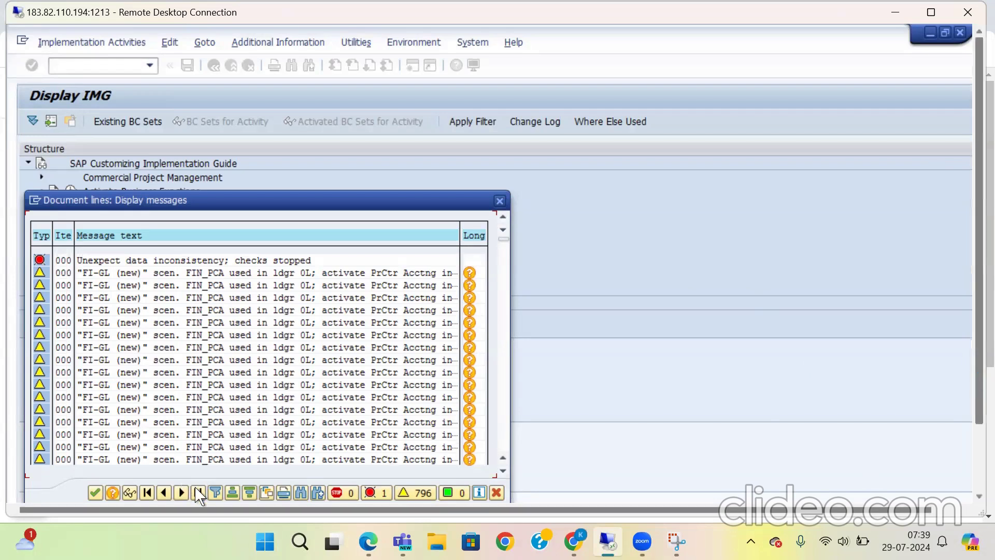
Step: Close the message log and leave the CO version ledger assignment without saving the changes
{"action": "scroll", "coordinate": [175, 487], "scroll_direction": "down", "scroll_amount": 3}
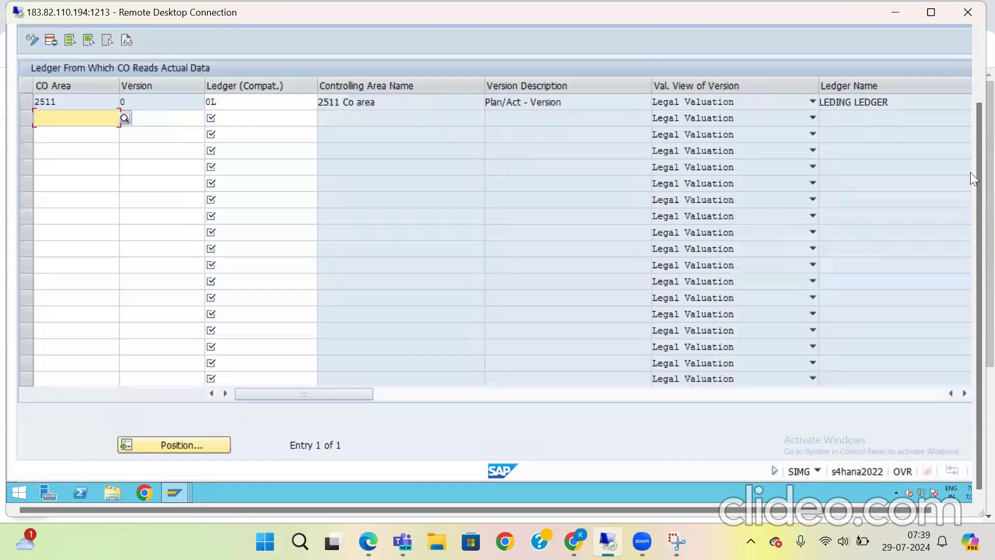
{"action": "left_click", "coordinate": [979, 83]}
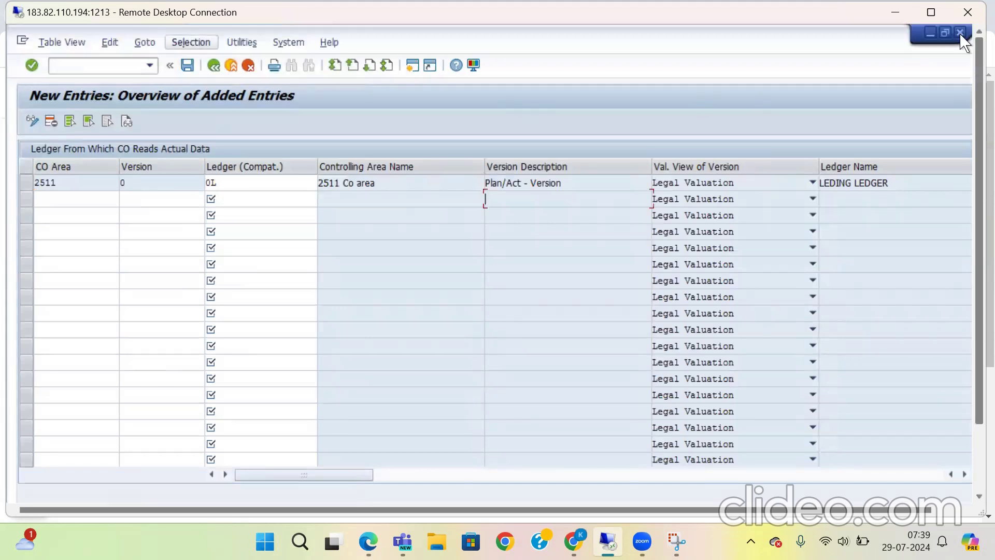
{"action": "left_click", "coordinate": [245, 306]}
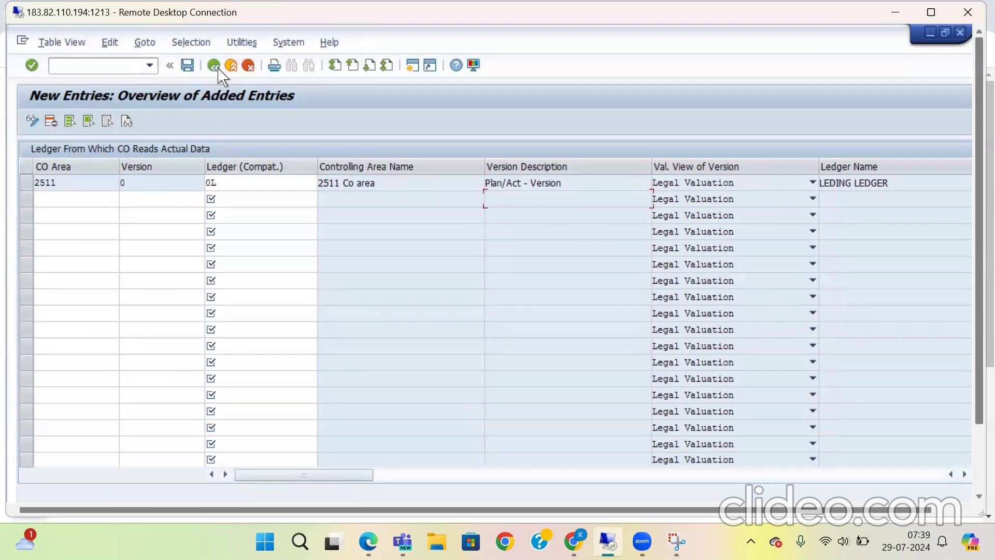
{"action": "left_click", "coordinate": [218, 69]}
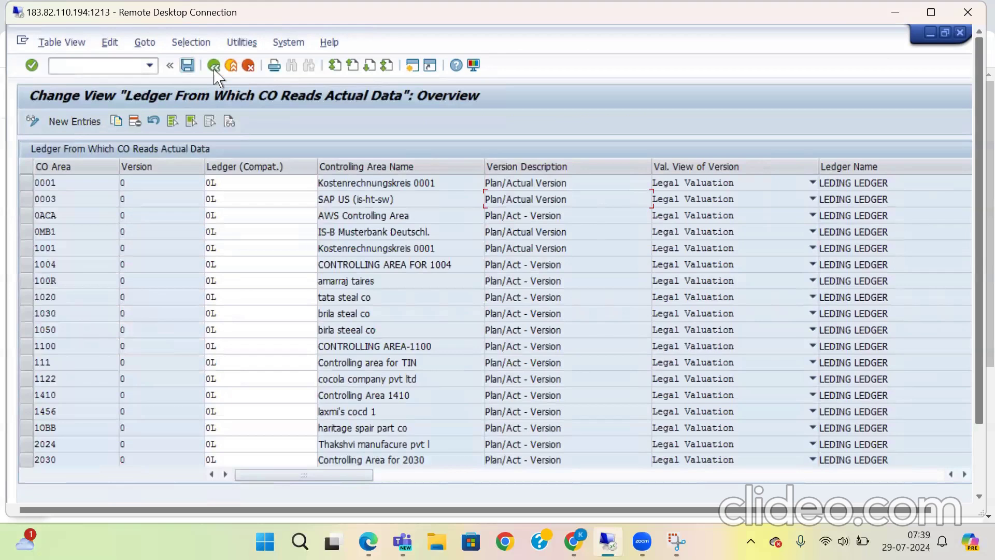
{"action": "left_click", "coordinate": [214, 67]}
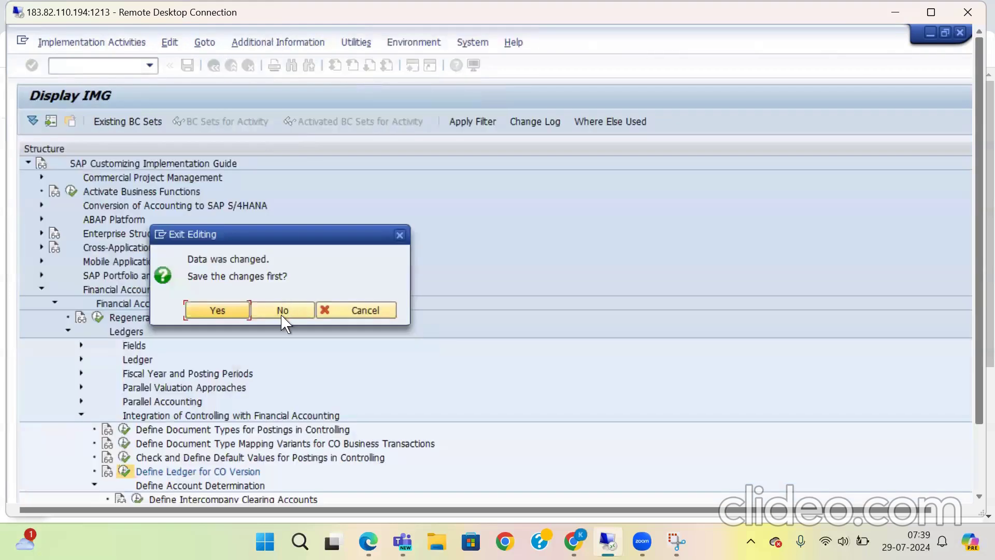
{"action": "left_click", "coordinate": [282, 312]}
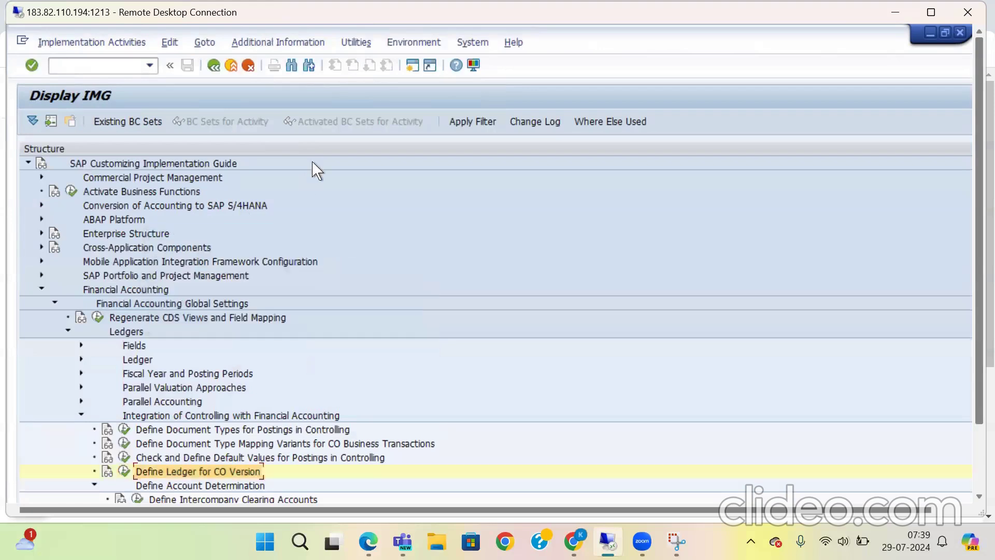
Step: Reopen the SAP Reference IMG and expand Financial Accounting, General Ledger Accounting and its Master Data node
{"action": "left_click", "coordinate": [213, 65]}
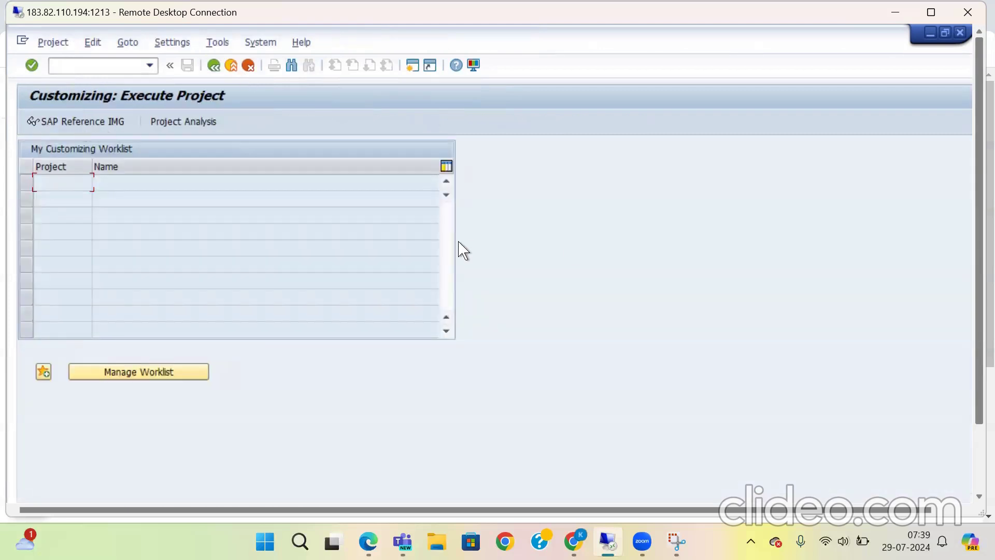
{"action": "left_click", "coordinate": [104, 124]}
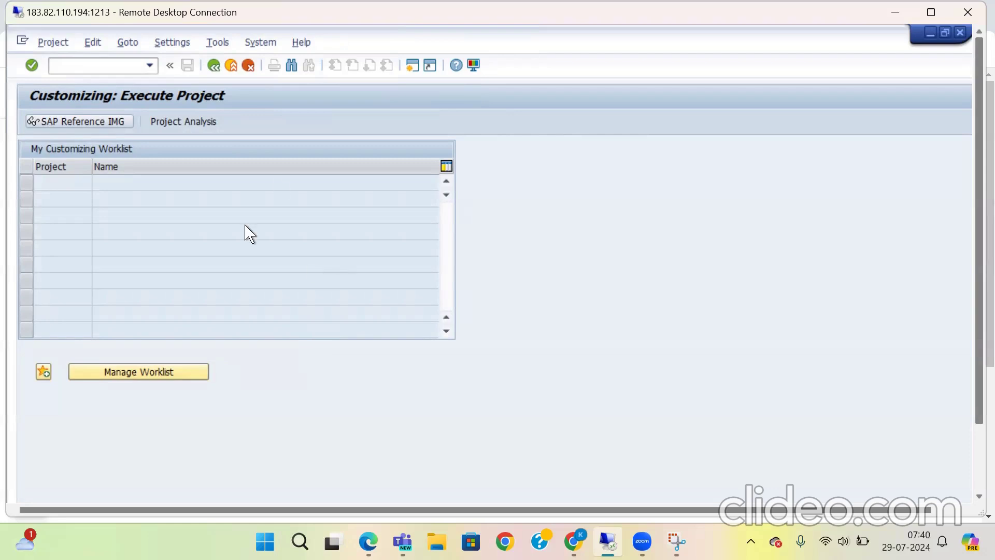
{"action": "left_click", "coordinate": [105, 124]}
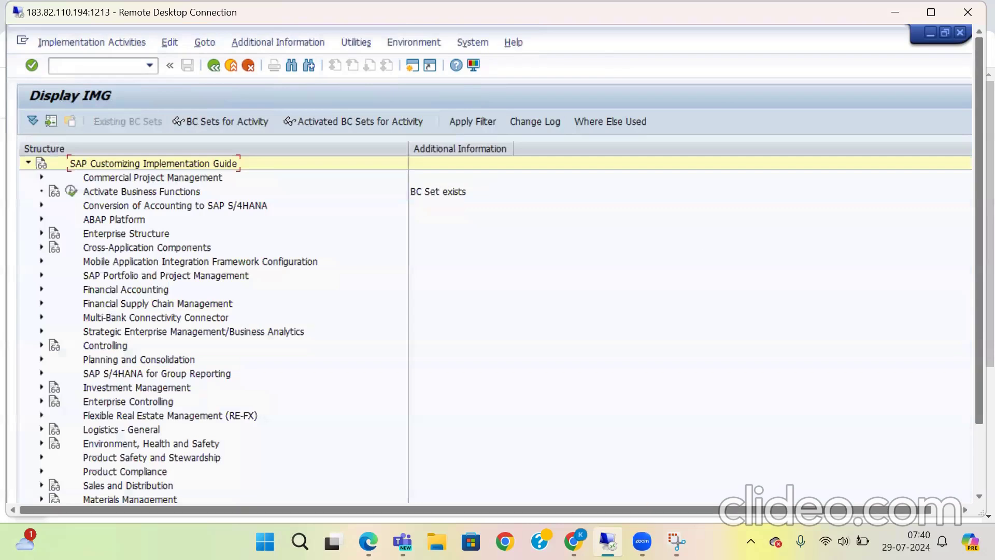
{"action": "left_click", "coordinate": [642, 541]}
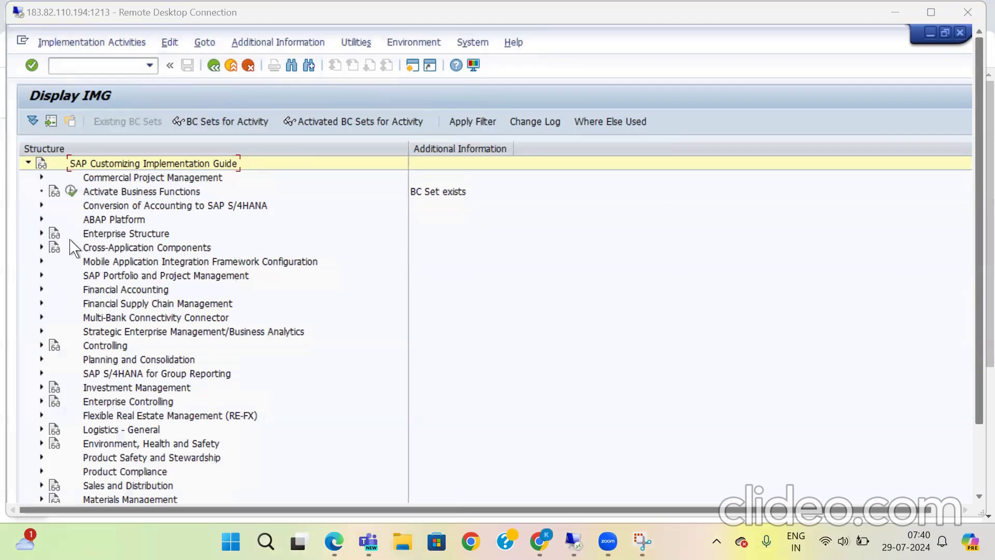
{"action": "left_click", "coordinate": [42, 289]}
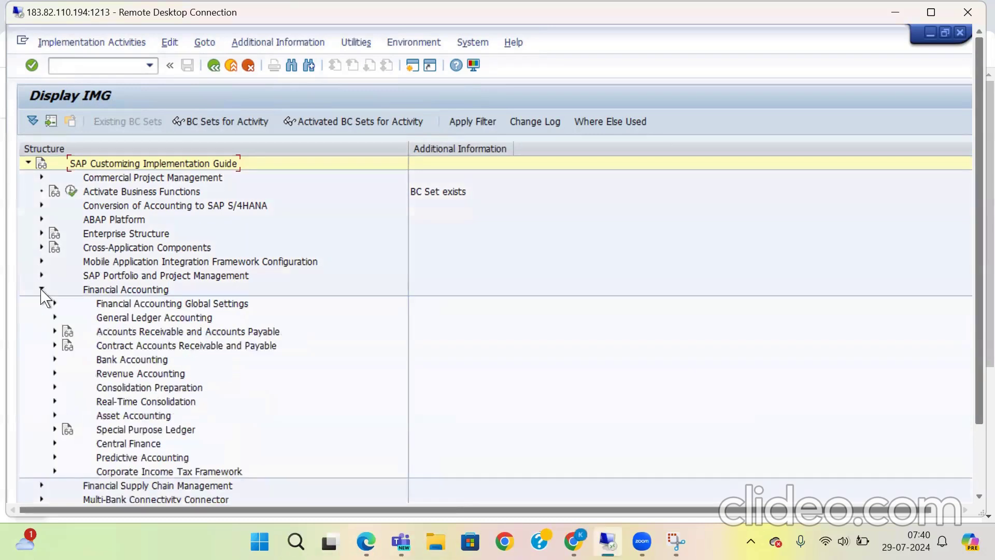
{"action": "left_click", "coordinate": [54, 318]}
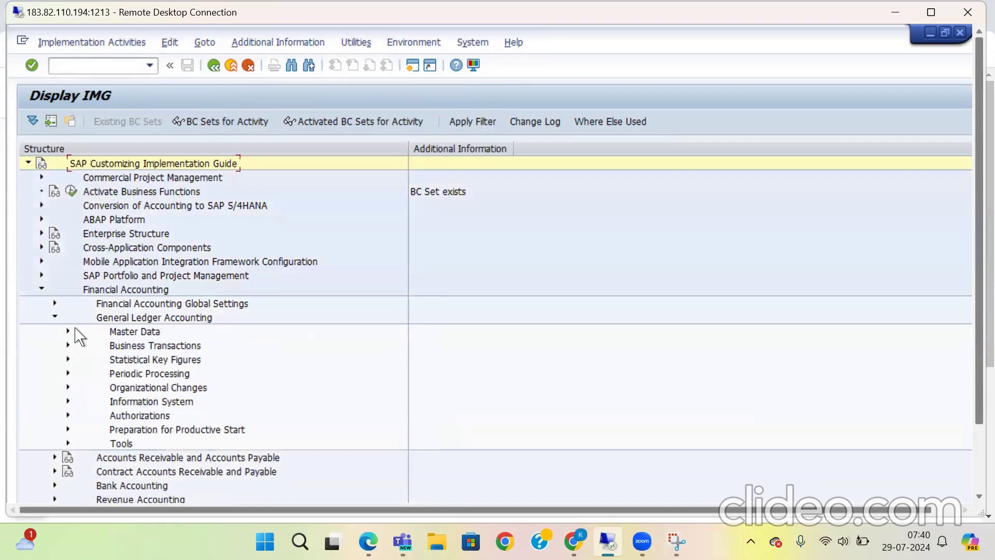
{"action": "left_click", "coordinate": [68, 332]}
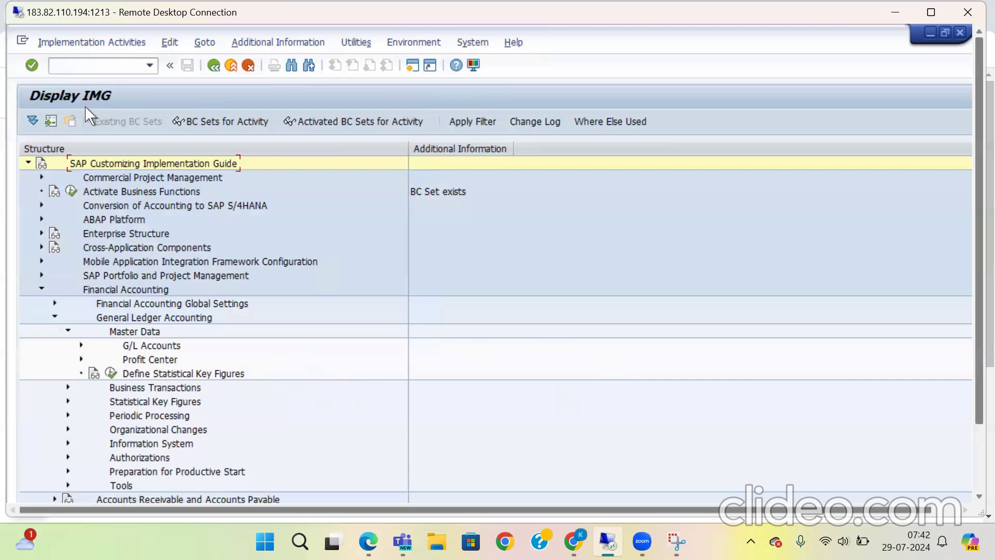
Step: In a new session, display the structure of cost center group 2505C in controlling area 2511 and return to the initial screen
{"action": "left_click", "coordinate": [81, 69]}
{"action": "type", "text": "/oobd4"}
{"action": "key", "text": "Return"}
{"action": "left_click", "coordinate": [248, 190]}
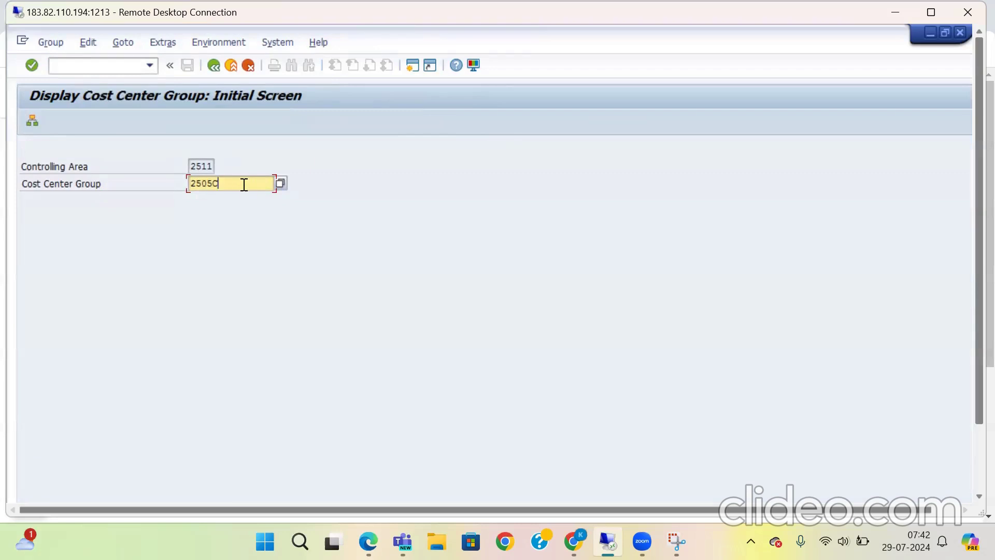
{"action": "key", "text": "Return"}
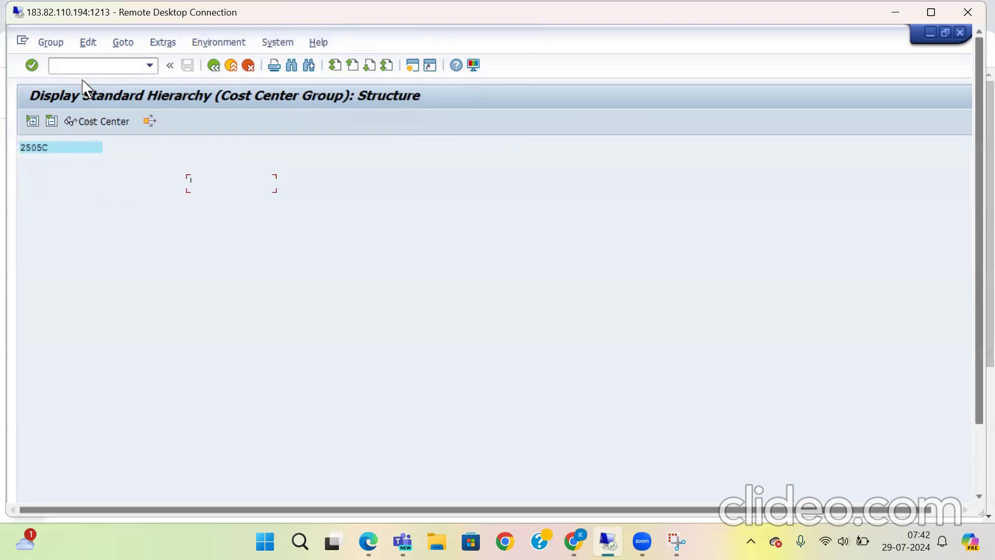
{"action": "left_click", "coordinate": [213, 66]}
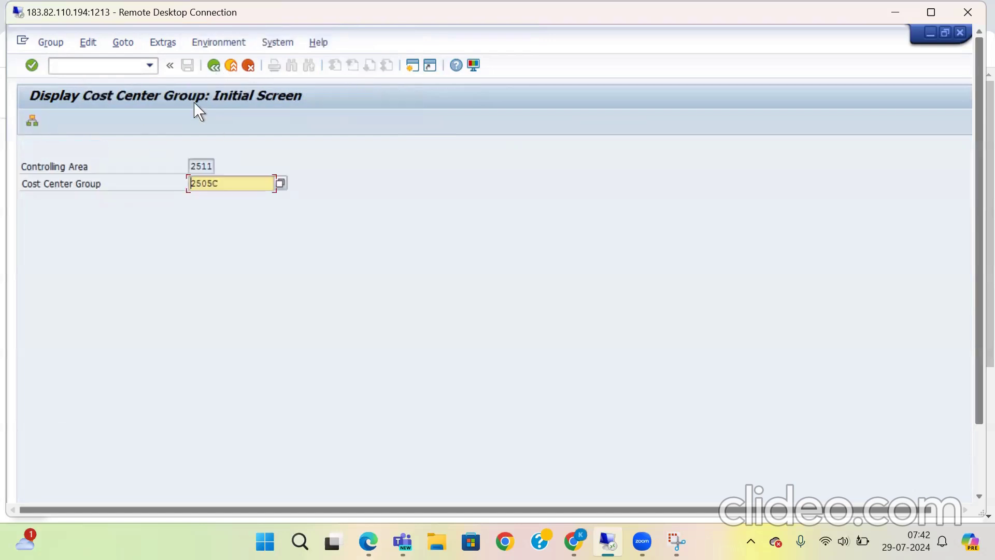
{"action": "left_click", "coordinate": [205, 167]}
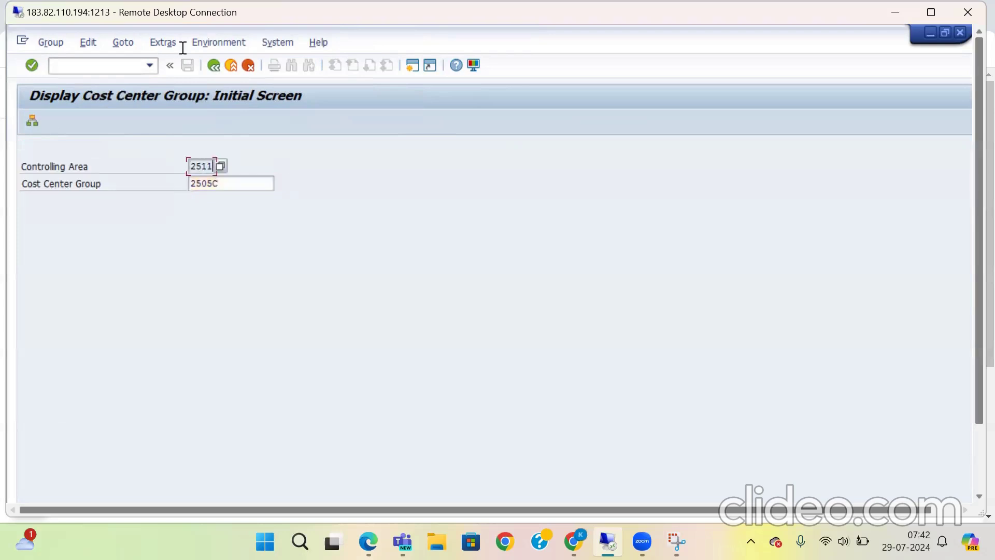
Step: Leave the cost center group display for SAP Easy Access and switch to the session showing the IMG structure
{"action": "left_click", "coordinate": [226, 68]}
{"action": "left_click", "coordinate": [48, 44]}
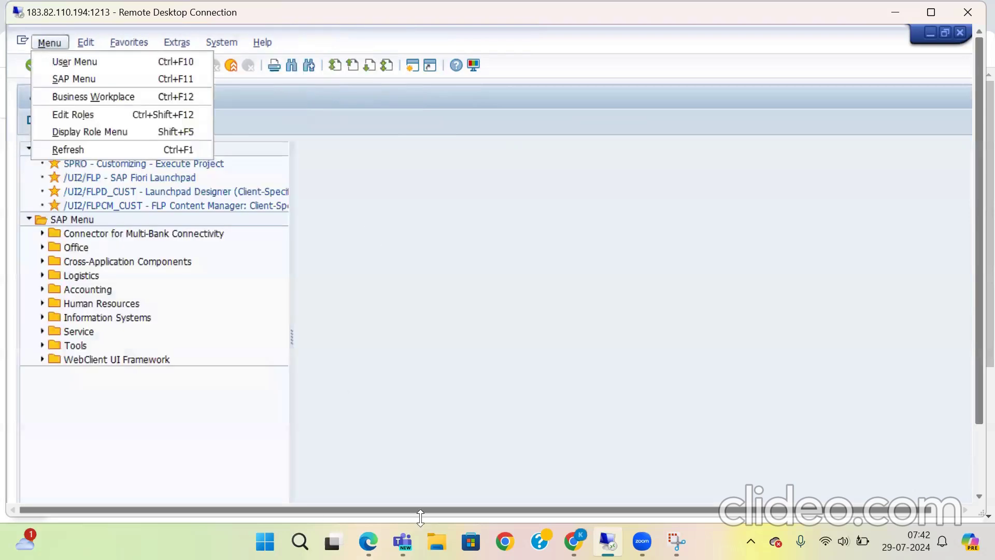
{"action": "left_click", "coordinate": [314, 500]}
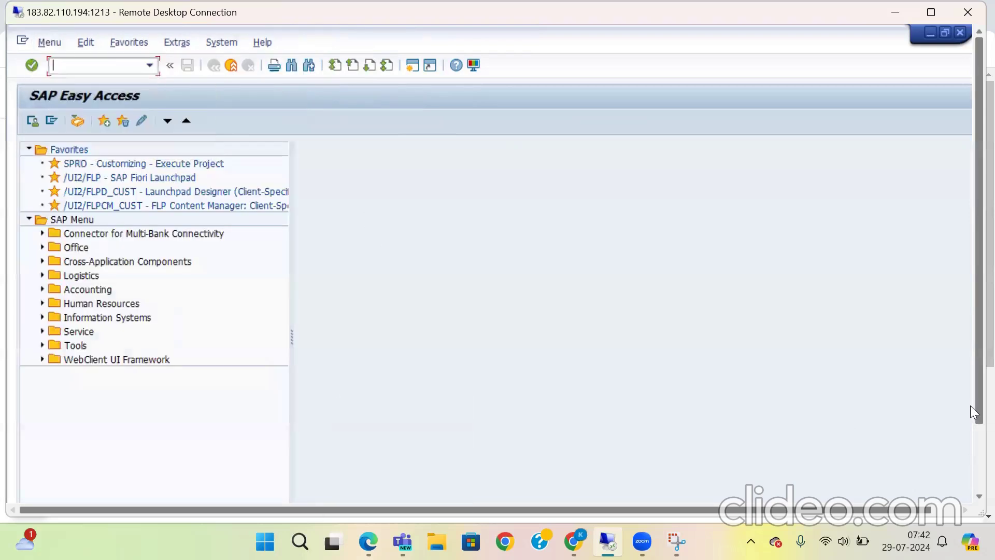
{"action": "left_click_drag", "start_coordinate": [969, 404], "coordinate": [970, 497]}
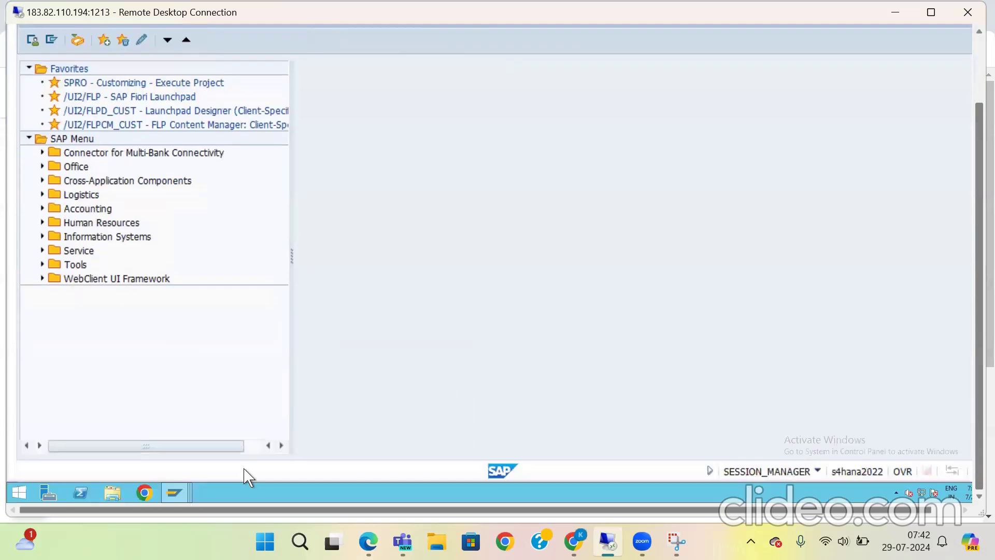
{"action": "left_click", "coordinate": [180, 491]}
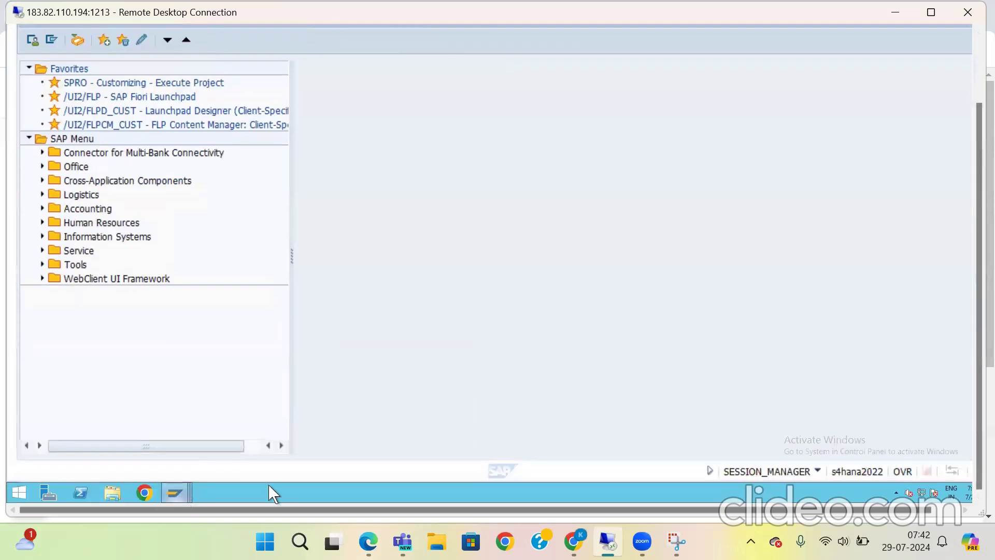
{"action": "left_click", "coordinate": [149, 401]}
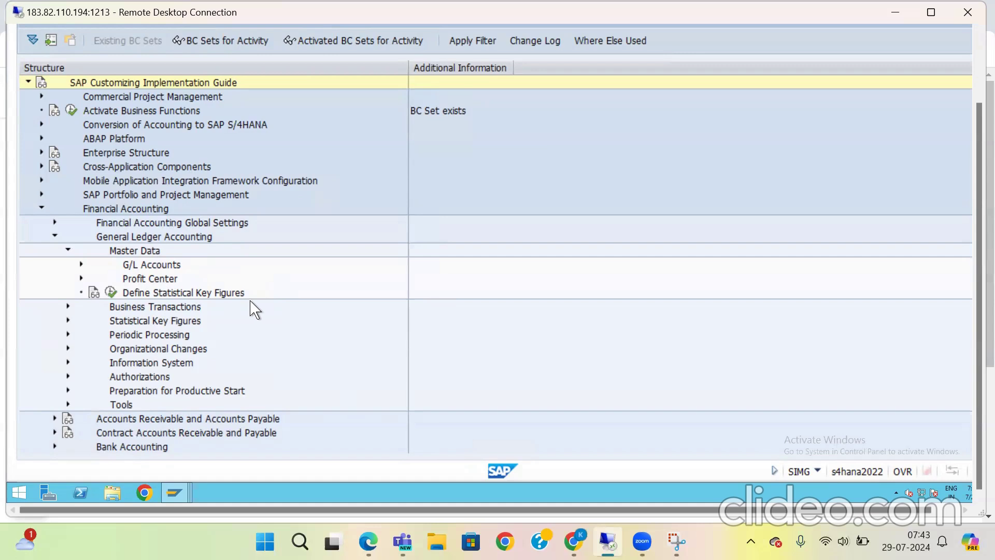
Step: Check the profit center standard hierarchy entry of CO area 2511 under General Ledger Accounting master data, and return to the IMG
{"action": "left_click", "coordinate": [81, 278]}
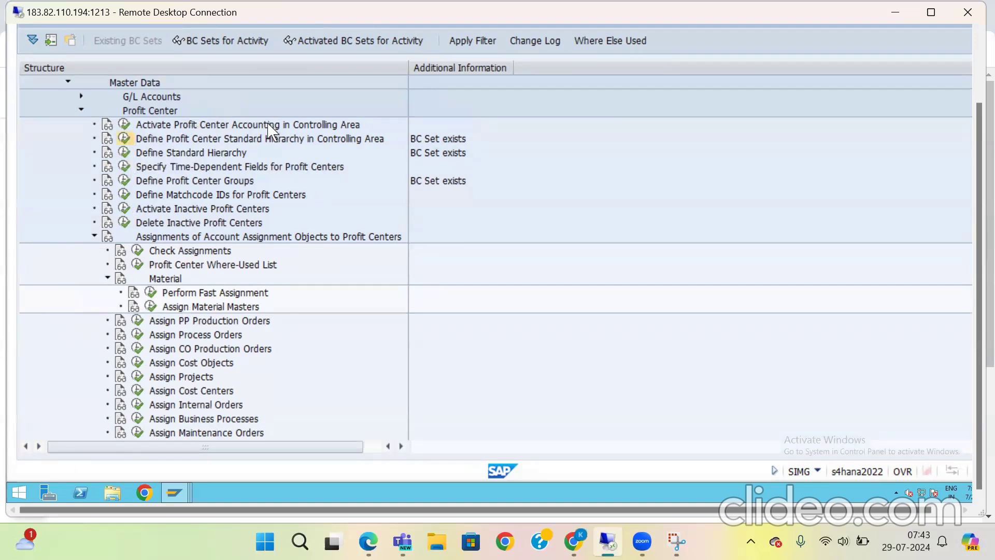
{"action": "left_click", "coordinate": [125, 139]}
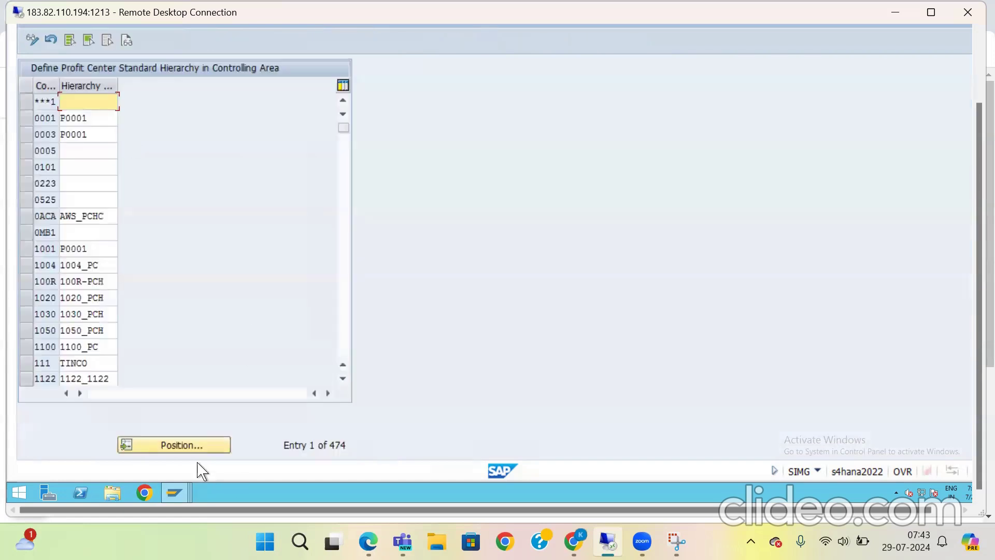
{"action": "left_click", "coordinate": [213, 445]}
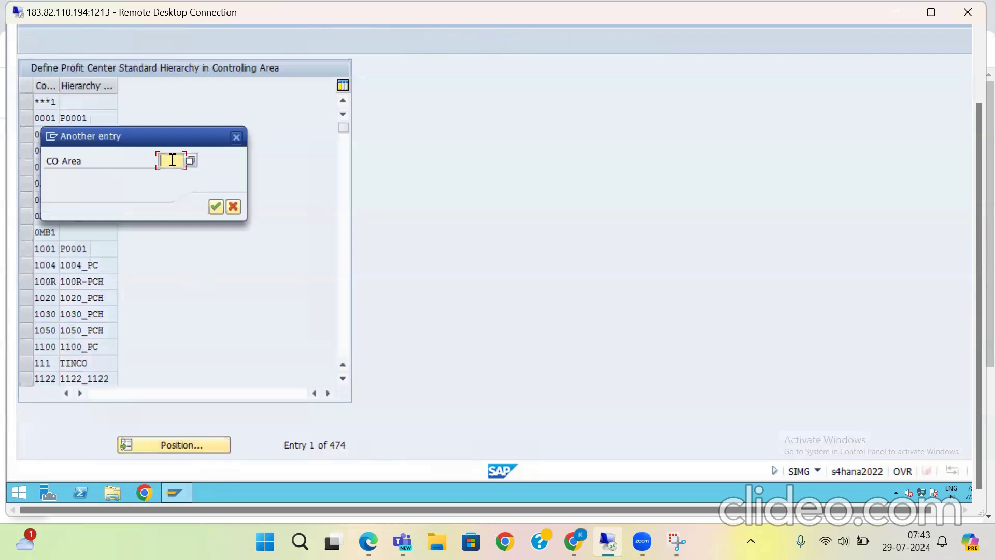
{"action": "type", "text": "2511"}
{"action": "left_click", "coordinate": [217, 207]}
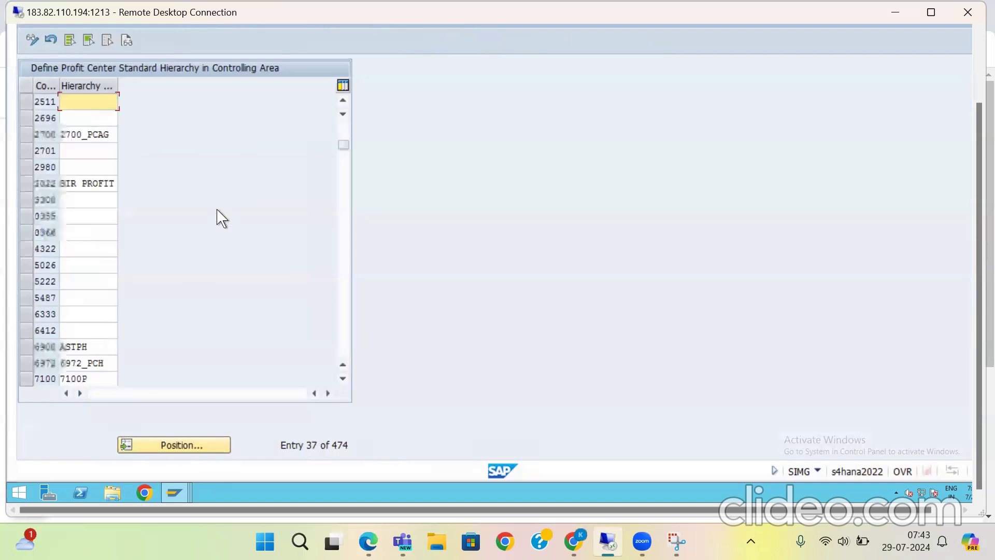
{"action": "left_click", "coordinate": [111, 107]}
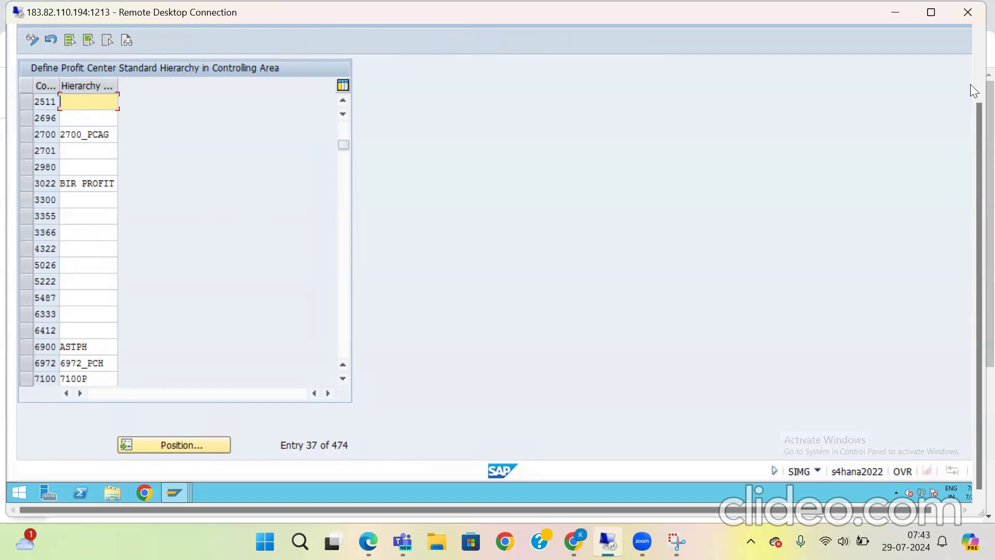
{"action": "left_click", "coordinate": [977, 61]}
{"action": "left_click", "coordinate": [216, 66]}
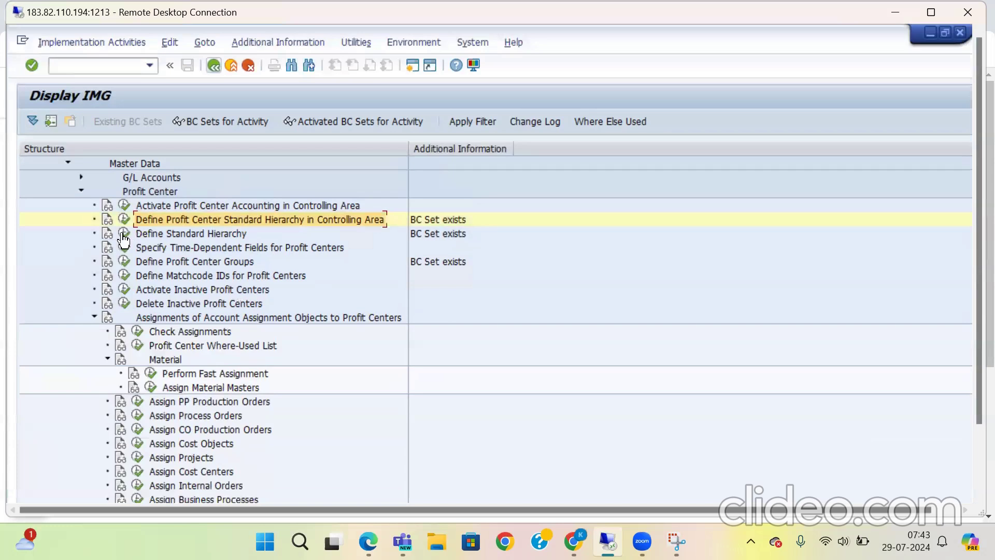
Step: Run Define Standard Hierarchy for profit centers, check its status message, and exit to SAP Easy Access
{"action": "left_click", "coordinate": [125, 234]}
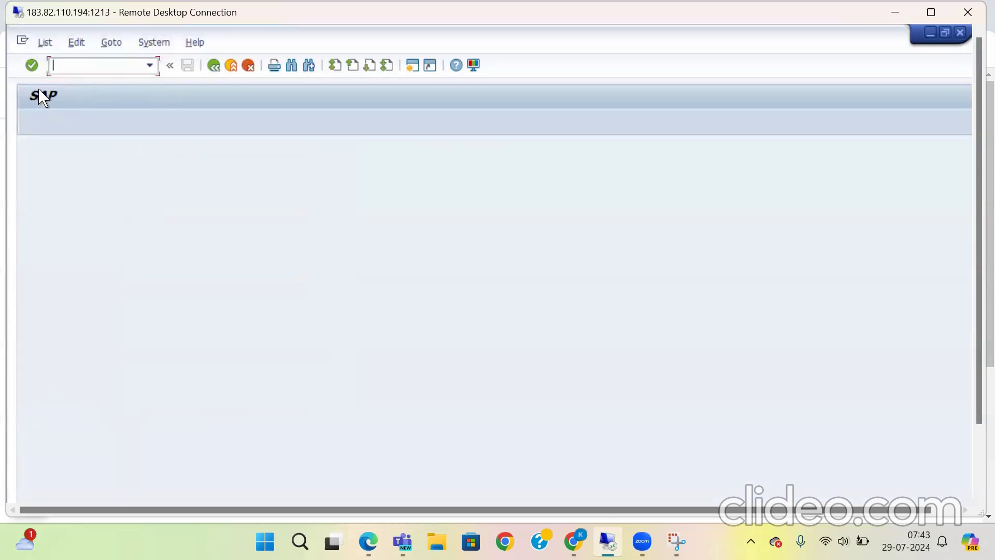
{"action": "left_click", "coordinate": [44, 43]}
{"action": "key", "text": "Right"}
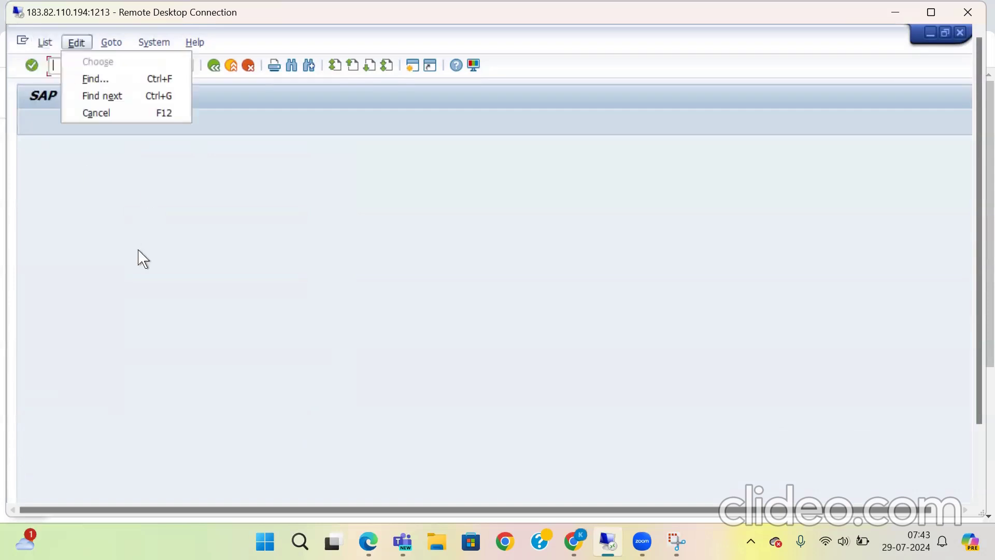
{"action": "left_click", "coordinate": [212, 292]}
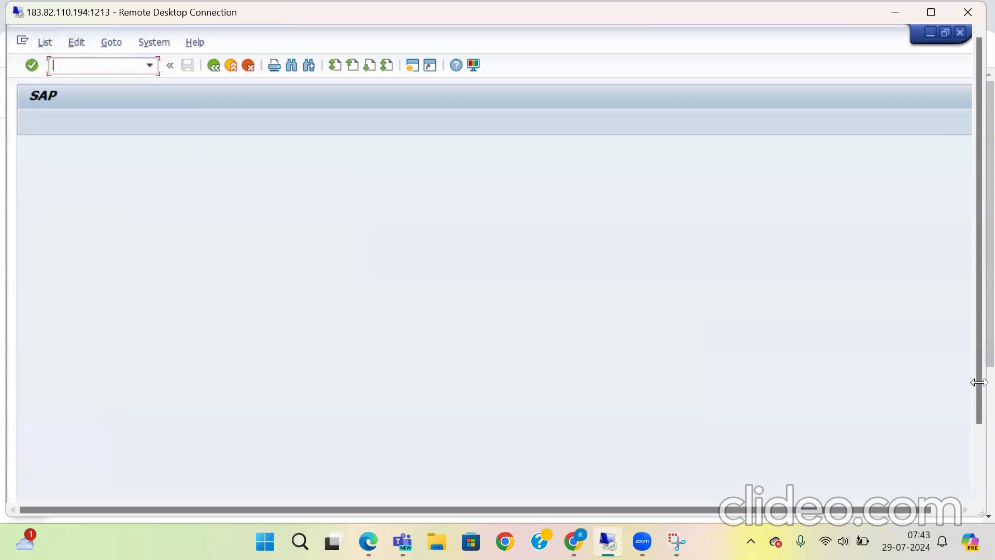
{"action": "left_click_drag", "start_coordinate": [978, 386], "coordinate": [970, 329]}
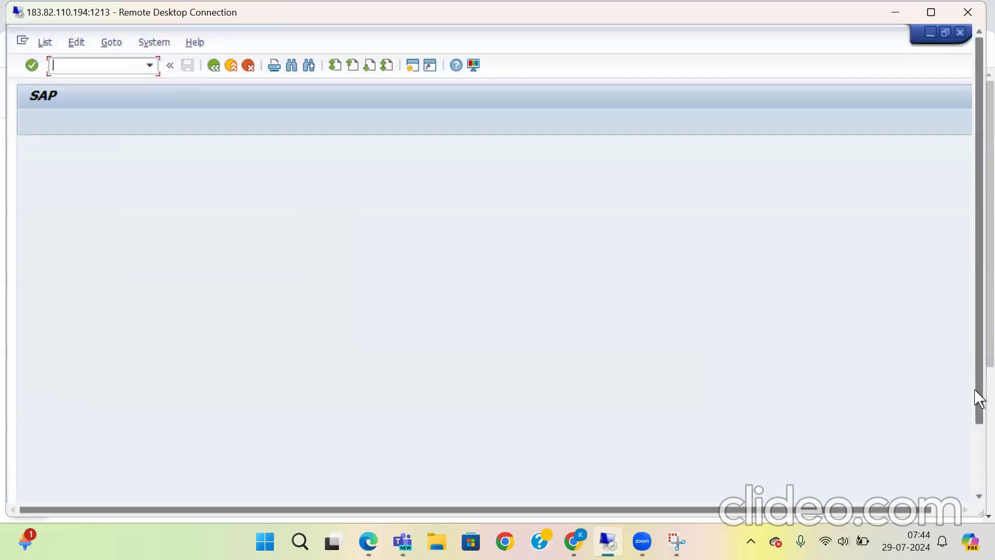
{"action": "left_click", "coordinate": [988, 450]}
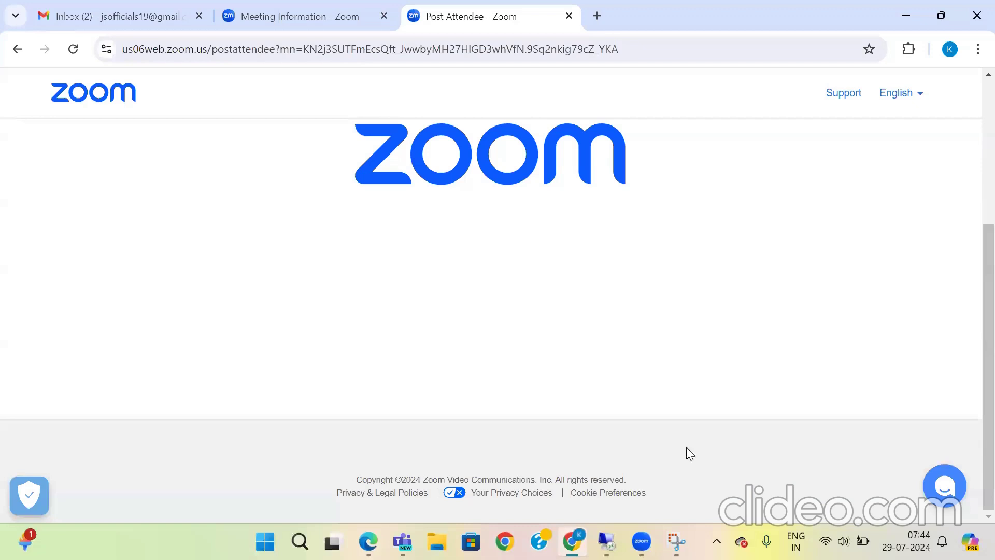
{"action": "left_click", "coordinate": [606, 541]}
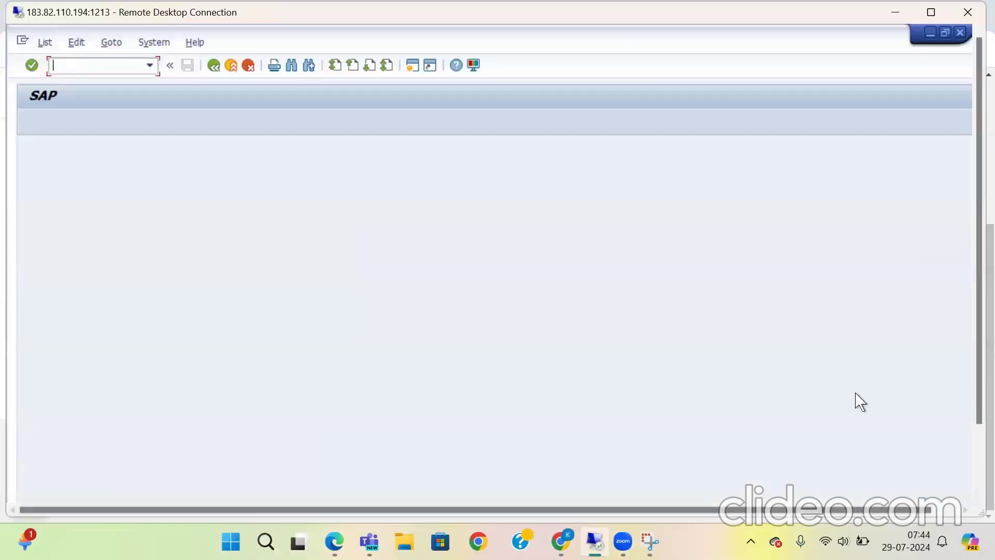
{"action": "left_click_drag", "start_coordinate": [970, 402], "coordinate": [970, 474]}
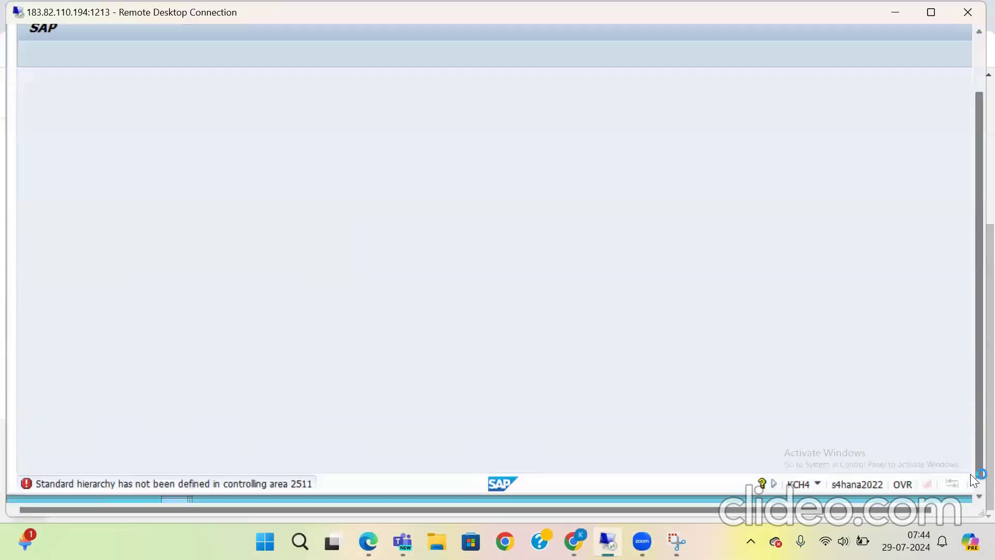
{"action": "left_click_drag", "start_coordinate": [970, 406], "coordinate": [967, 199]}
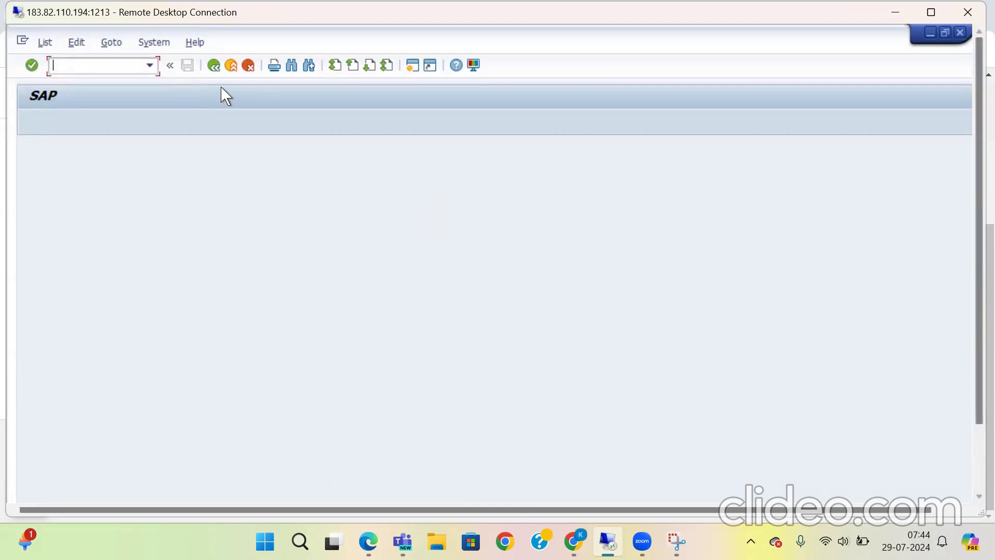
{"action": "left_click", "coordinate": [214, 66]}
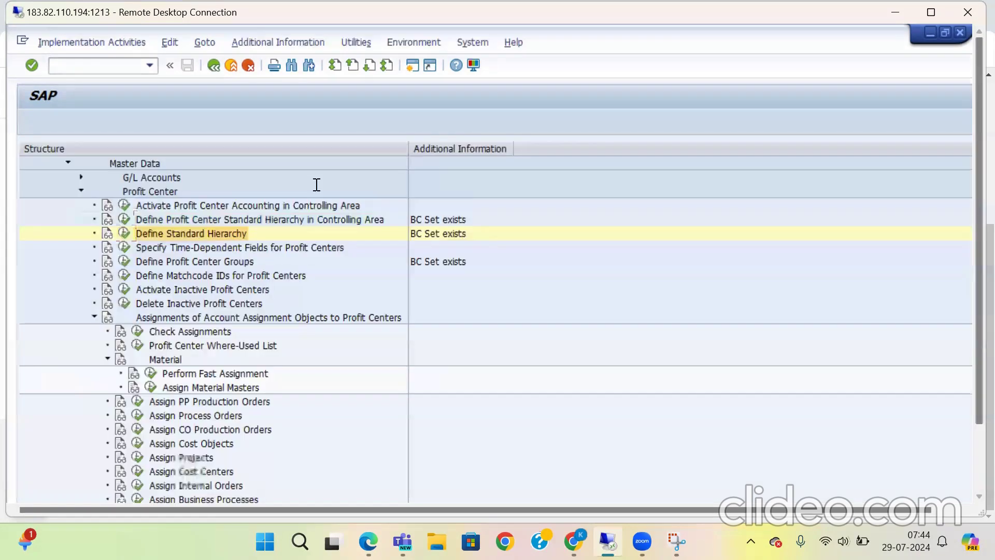
{"action": "left_click", "coordinate": [214, 67]}
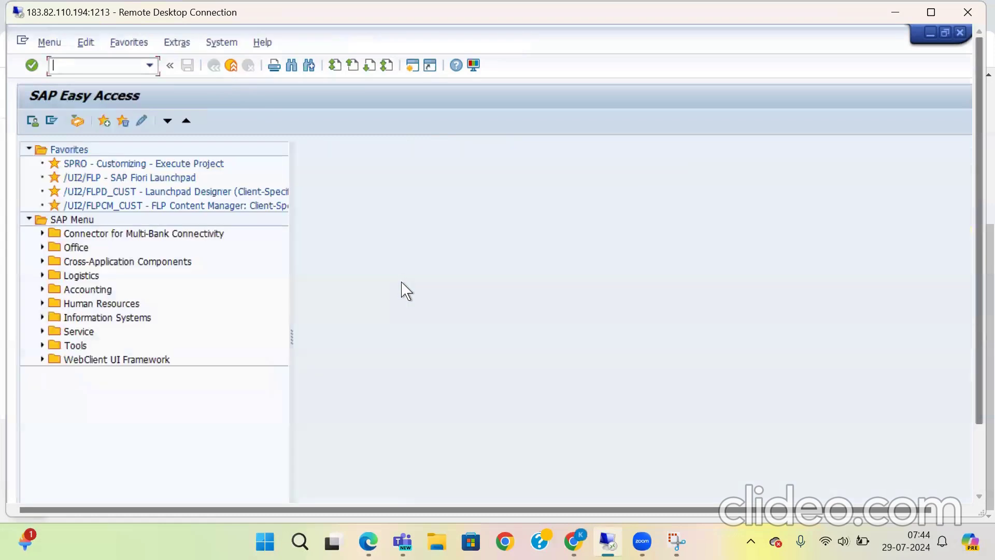